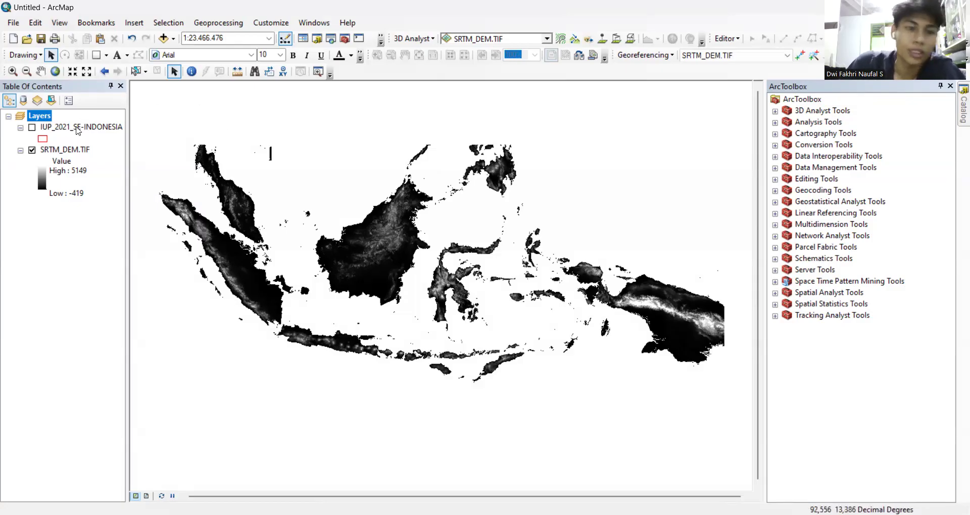
# Turn on the IUP_2021_SE-INDONESIA boundary layer over the DEM.
pyautogui.rightClick(35, 119)
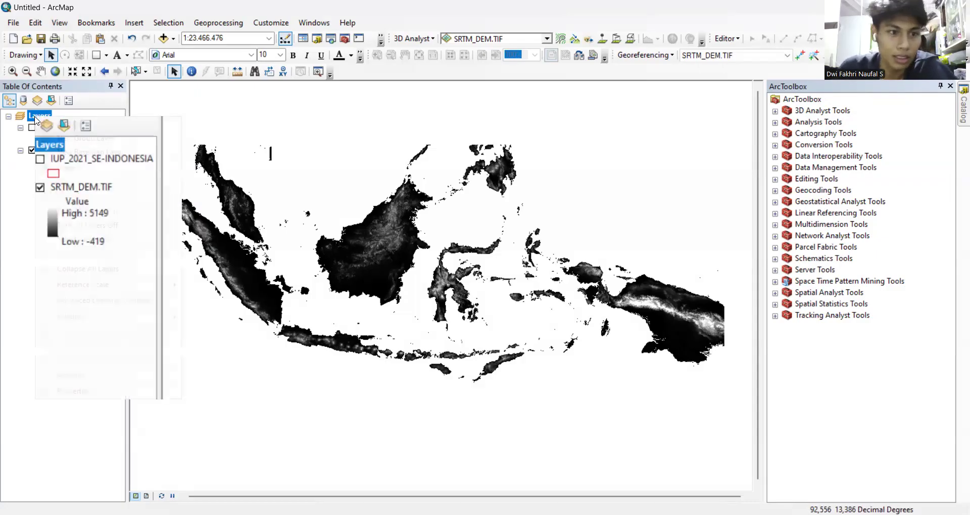
pyautogui.press('Escape')
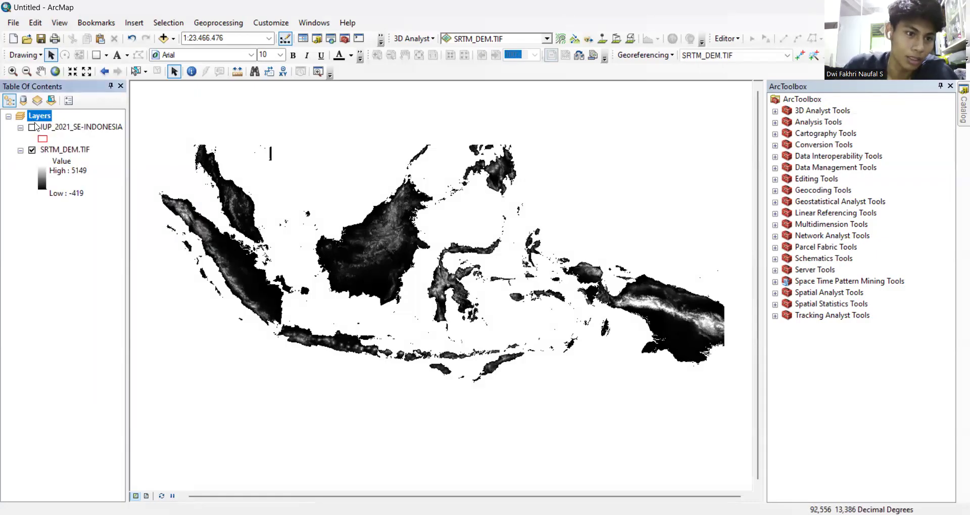
pyautogui.click(32, 128)
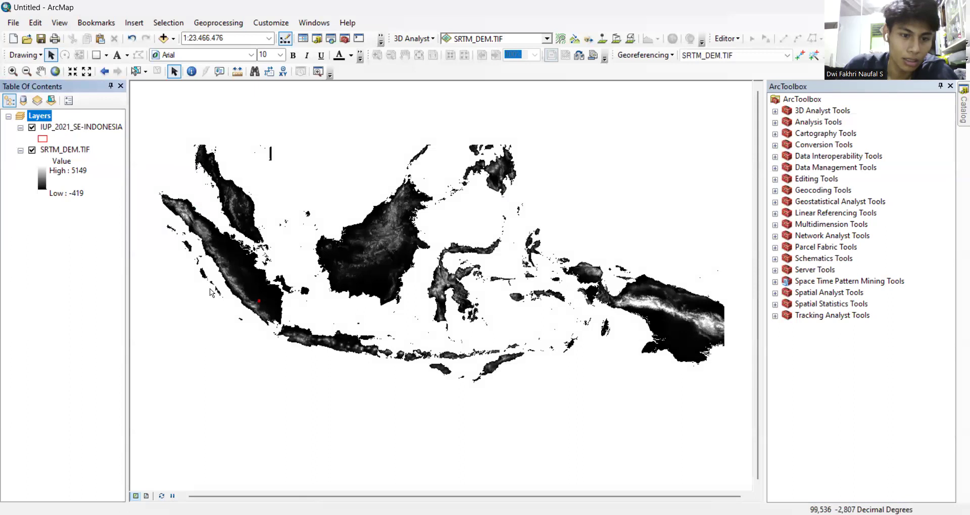
pyautogui.scroll(3, 211, 292)
pyautogui.scroll(2, 458, 253)
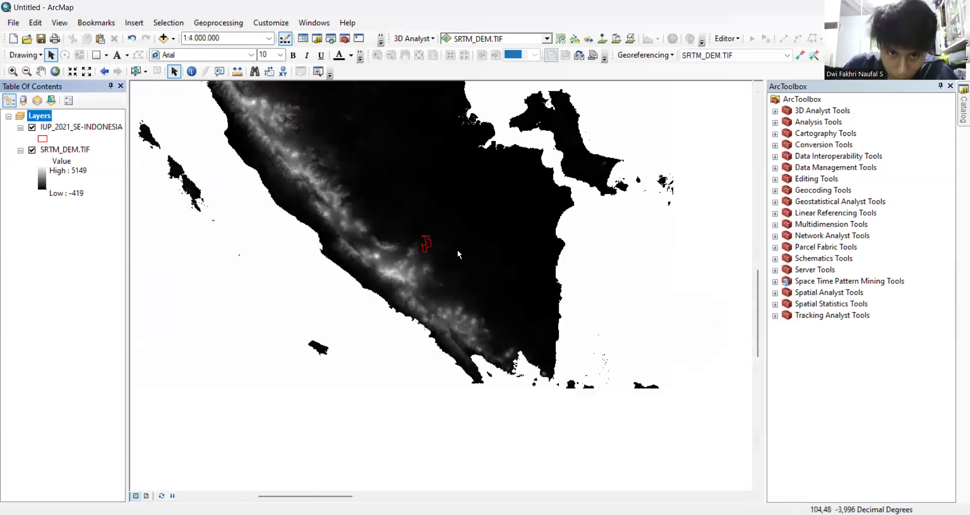
pyautogui.scroll(3, 457, 250)
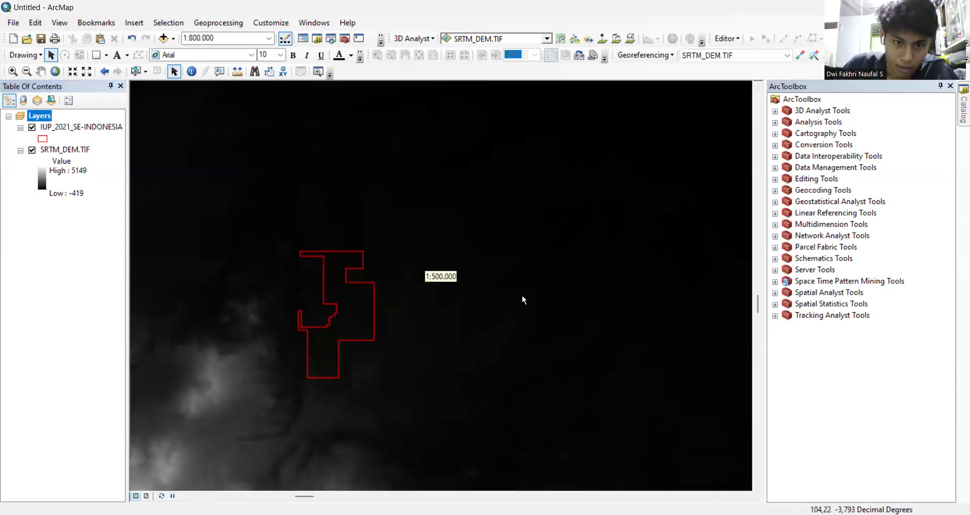
pyautogui.scroll(1, 522, 295)
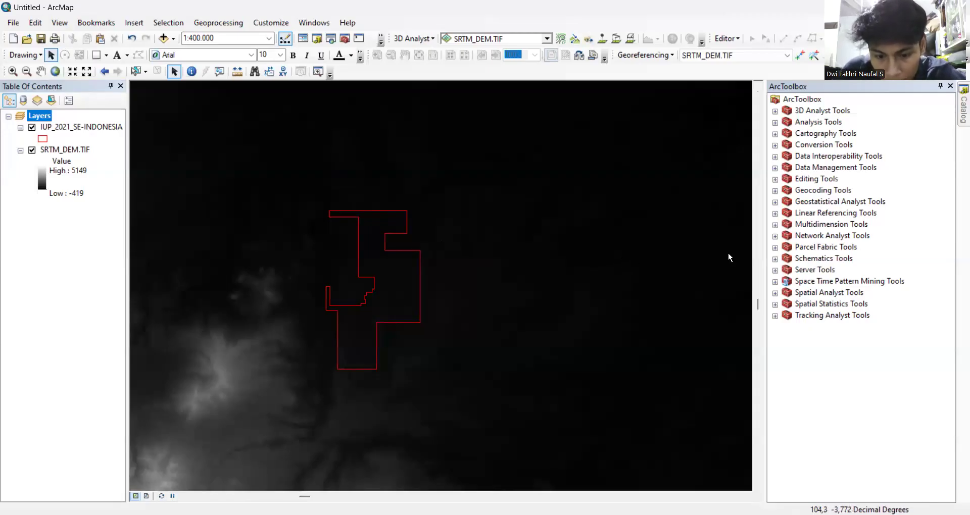
# Set up Extract by Mask with SRTM_DEM.TIF as the input raster and IUP_2021_SE-INDONESIA as the mask.
pyautogui.click(775, 293)
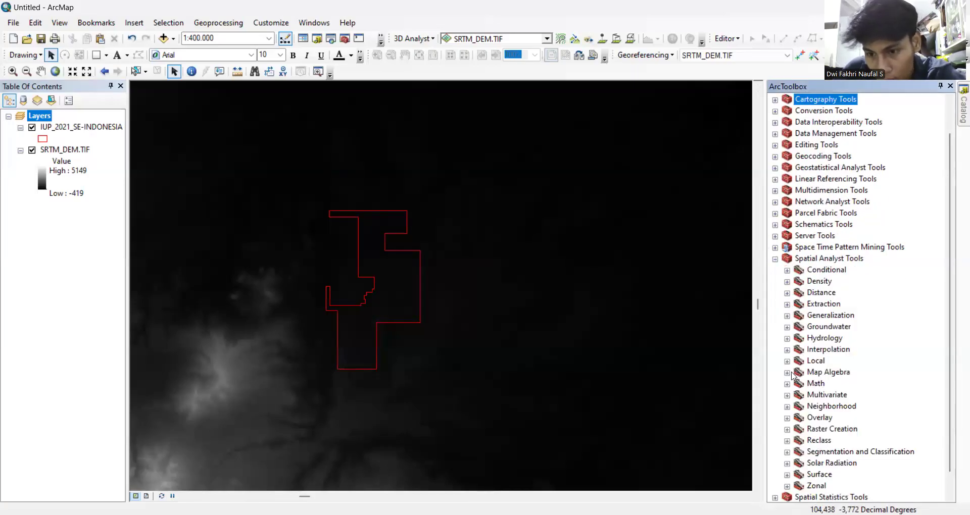
pyautogui.click(787, 305)
pyautogui.click(833, 338)
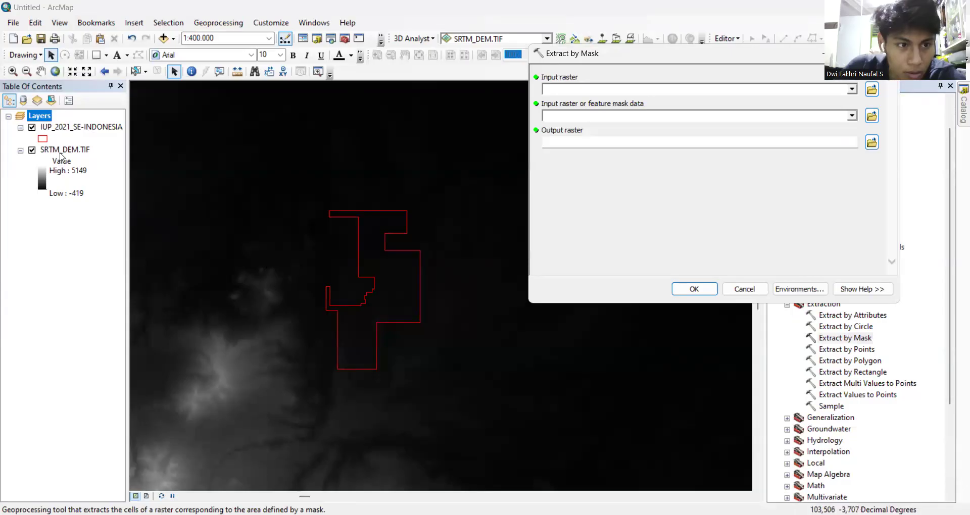
pyautogui.moveTo(63, 150); pyautogui.dragTo(554, 89)
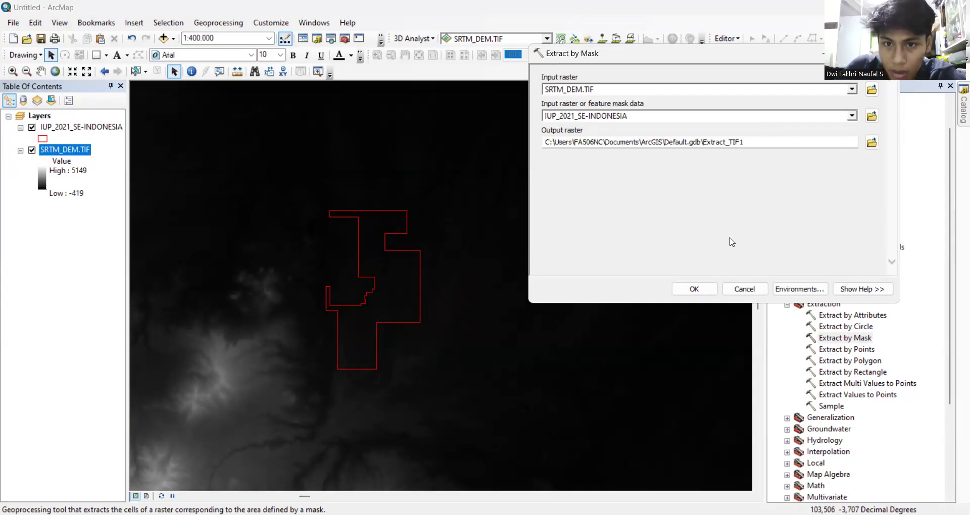
# Create a new file geodatabase in D:\Vidio SIG\peta lereng and open it as the output raster location.
pyautogui.click(871, 143)
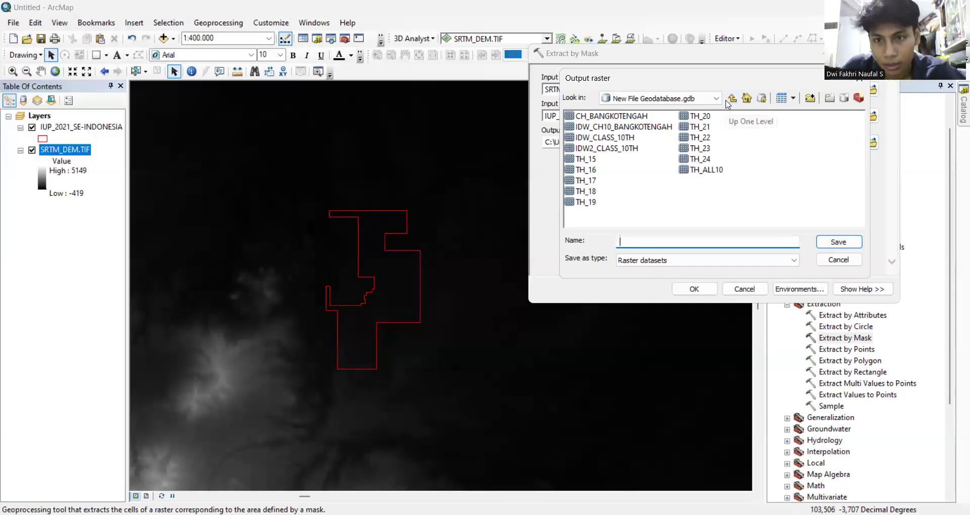
pyautogui.click(732, 98)
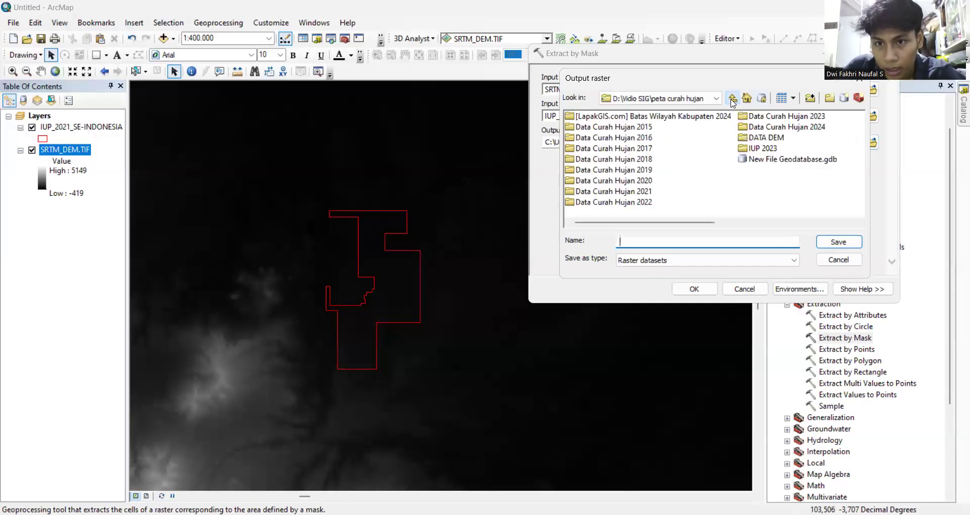
pyautogui.click(732, 98)
pyautogui.moveTo(627, 228); pyautogui.dragTo(826, 217)
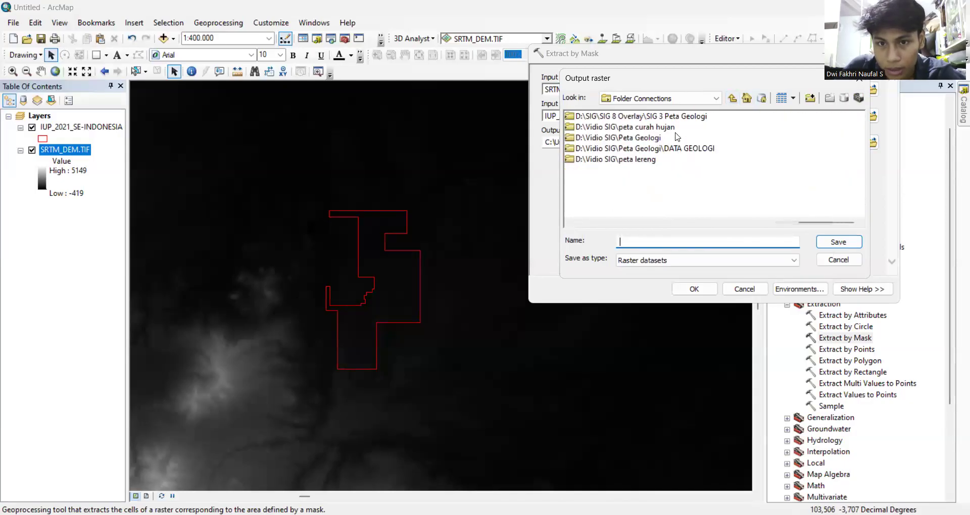
pyautogui.doubleClick(640, 159)
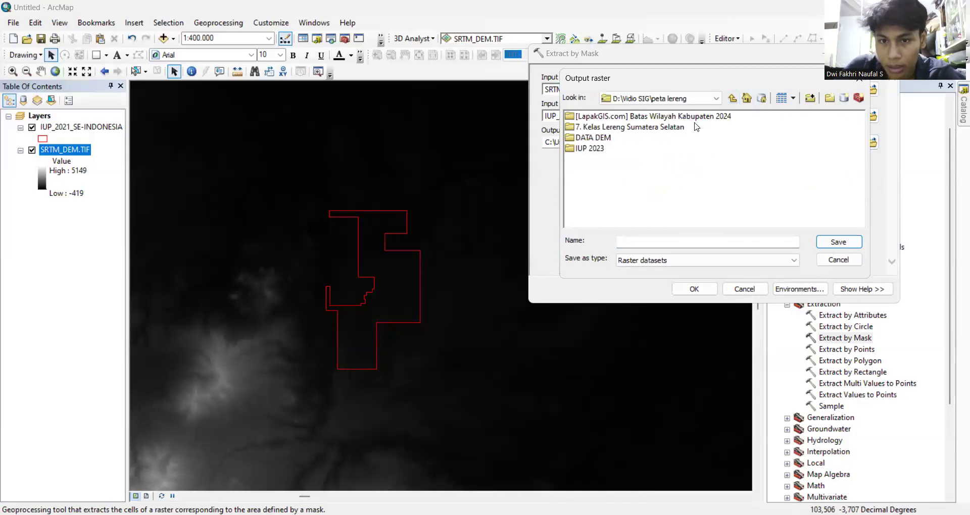
pyautogui.click(843, 99)
pyautogui.click(616, 163)
pyautogui.doubleClick(615, 163)
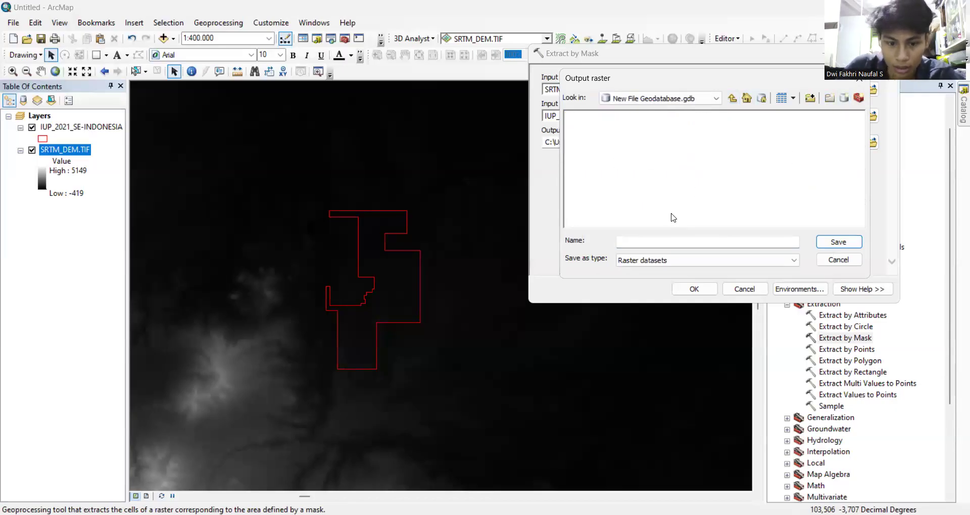
# Name the output raster demnas_bangkotengah and run the mask extraction.
pyautogui.click(678, 239)
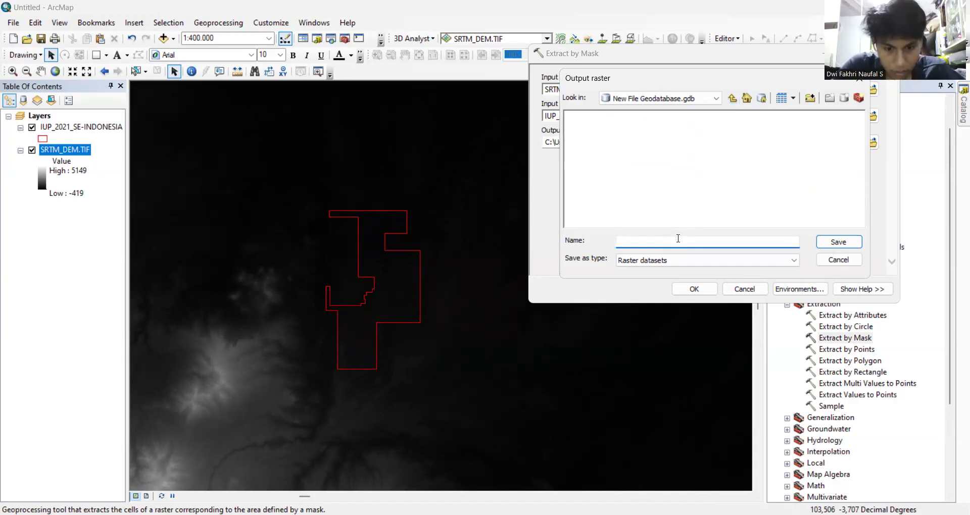
pyautogui.write('demnas')
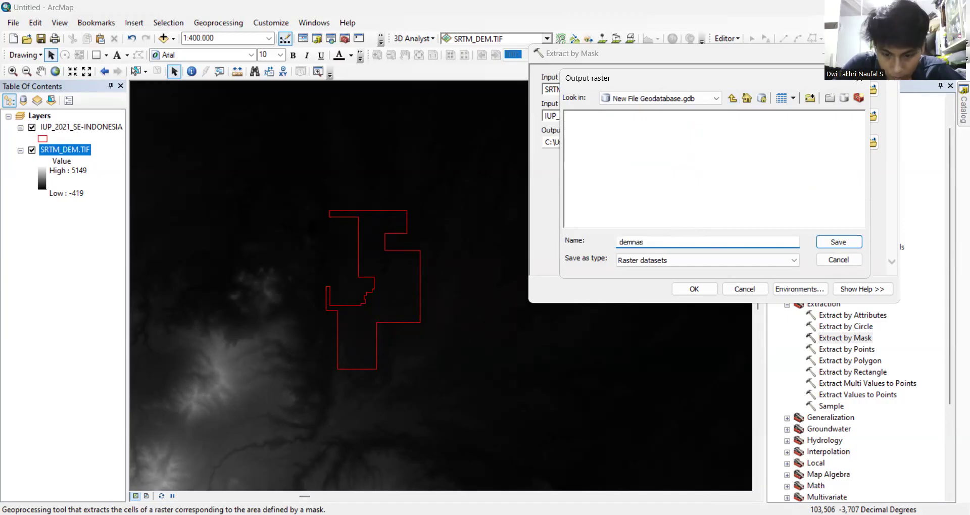
pyautogui.write('_bangkote')
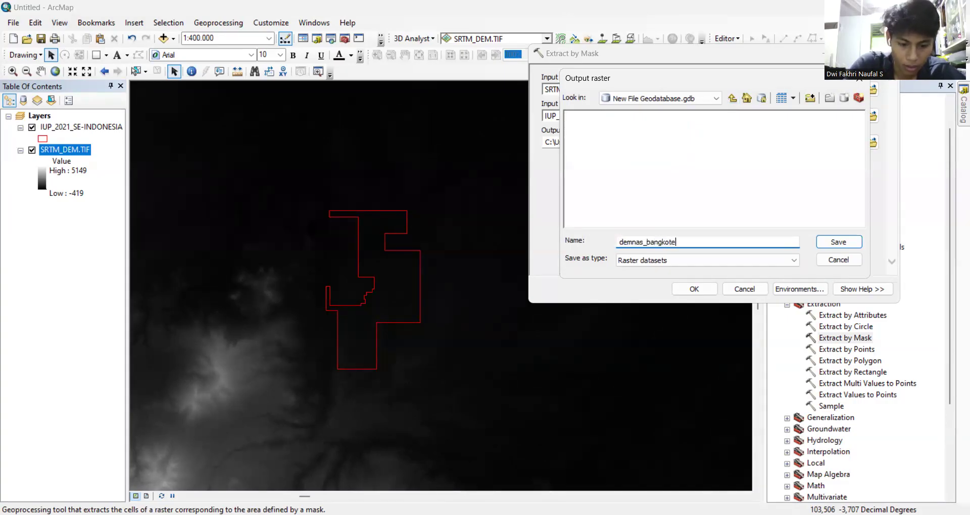
pyautogui.write('ngah')
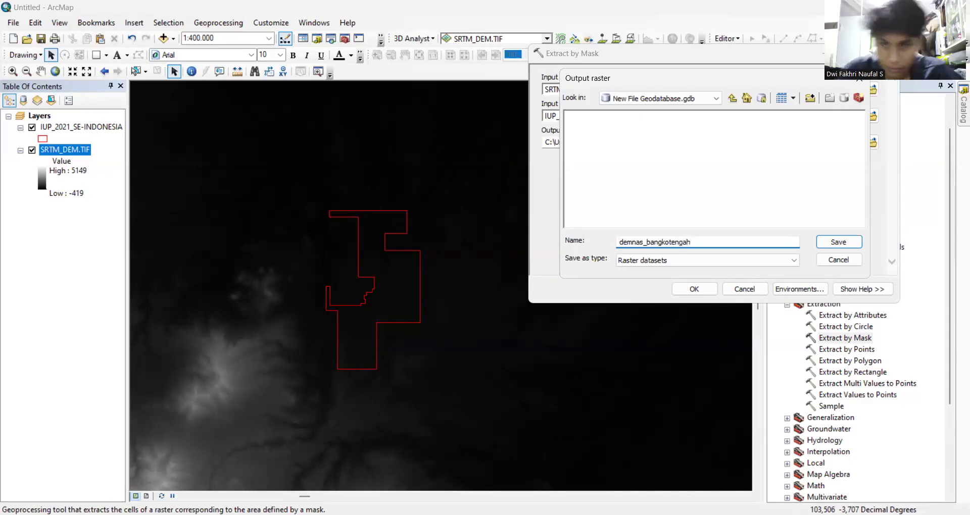
pyautogui.click(824, 243)
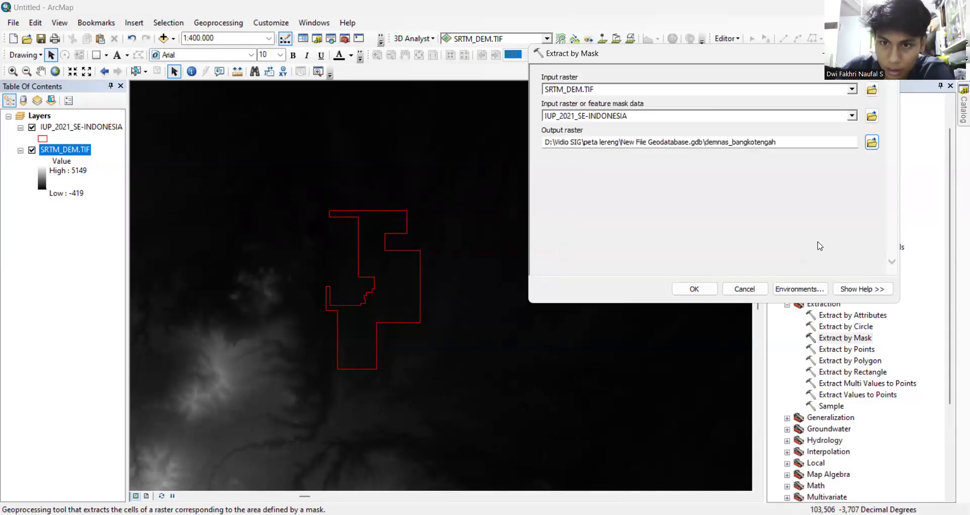
pyautogui.click(698, 289)
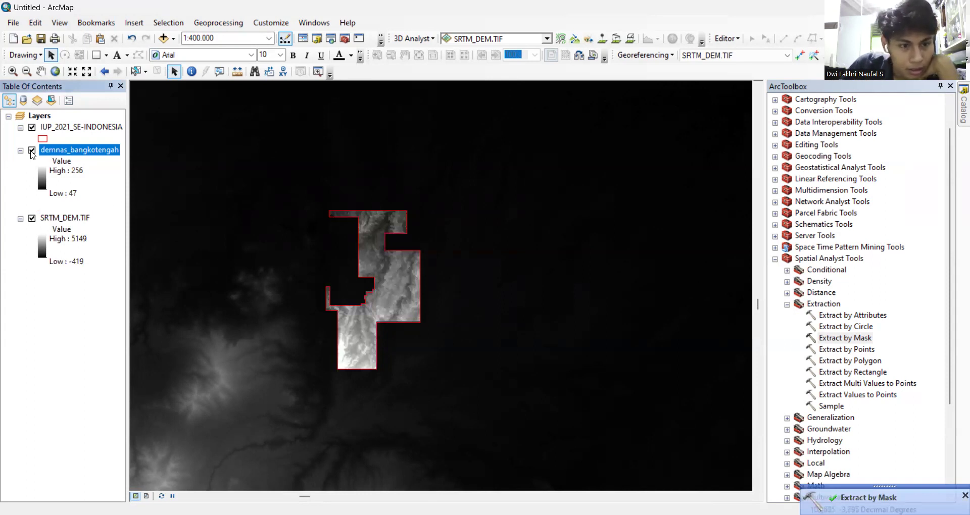
# Hide the SRTM_DEM.TIF layer and remove it from the map.
pyautogui.click(32, 218)
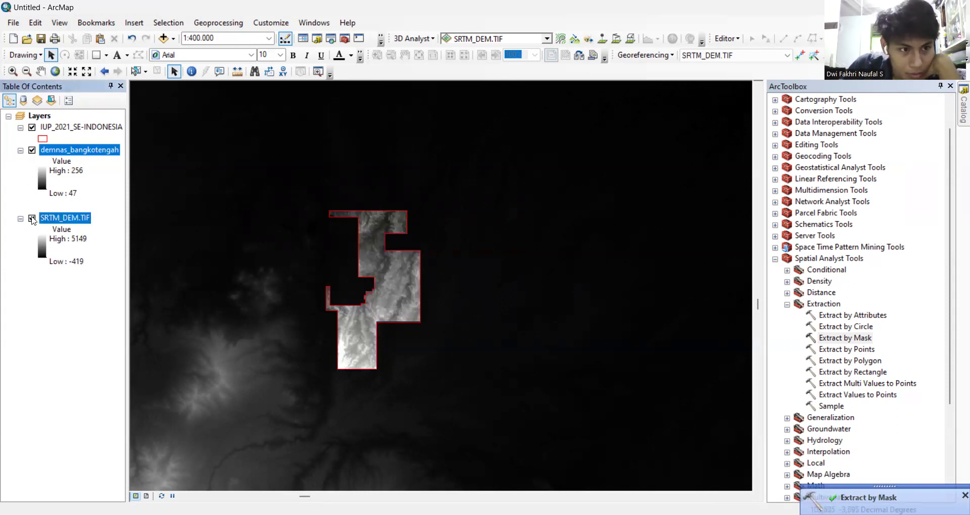
pyautogui.keyDown('ctrl'); pyautogui.click(67, 218); pyautogui.keyUp('ctrl')
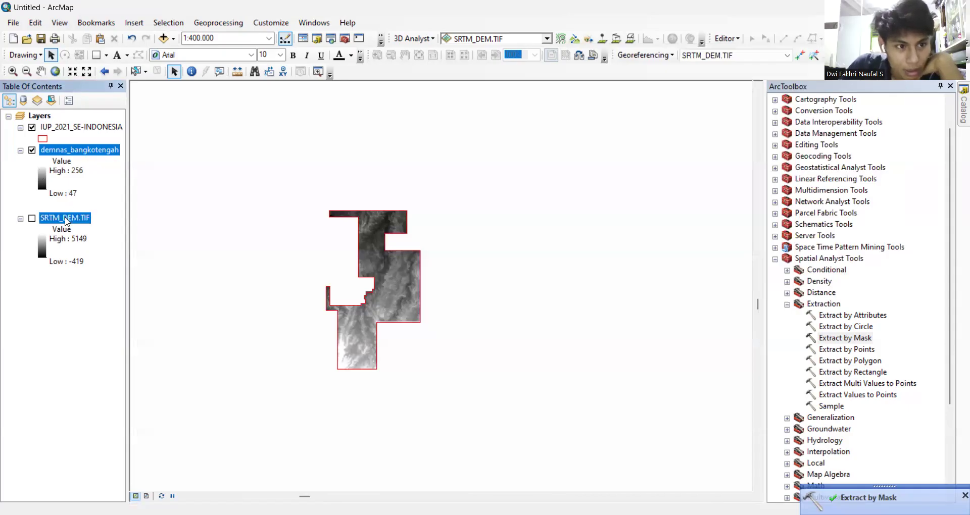
pyautogui.rightClick(61, 218)
pyautogui.click(90, 239)
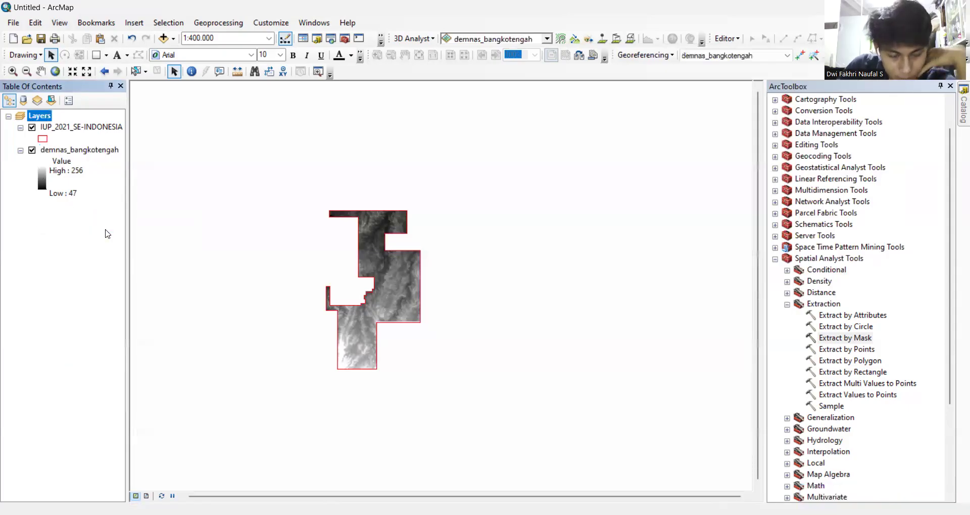
# Examine the source properties and spatial reference of the demnas_bangkotengah layer.
pyautogui.click(67, 154)
pyautogui.rightClick(66, 150)
pyautogui.click(101, 335)
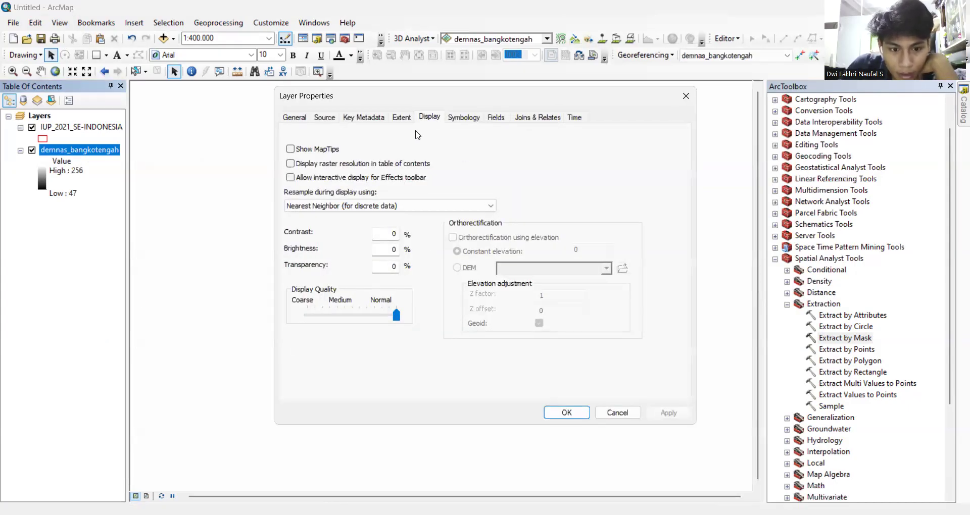
pyautogui.click(325, 118)
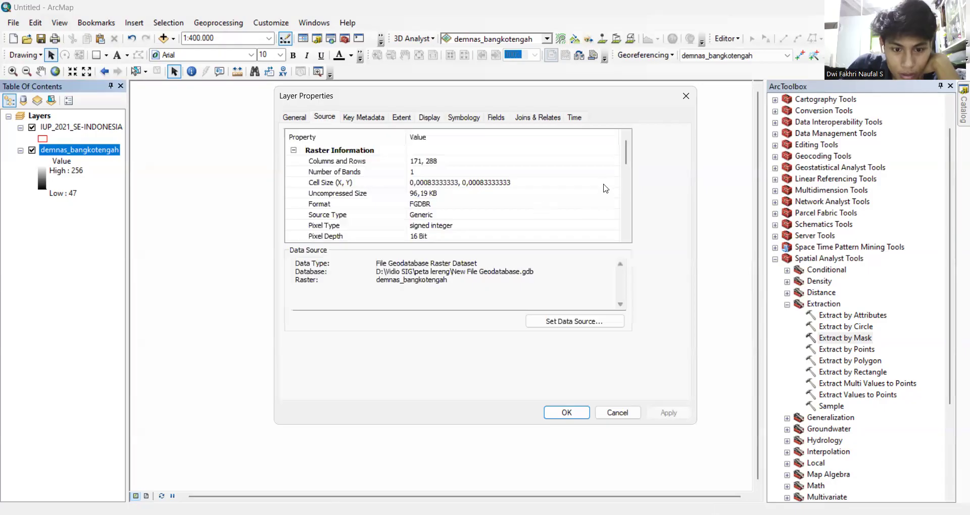
pyautogui.moveTo(628, 161); pyautogui.dragTo(629, 214)
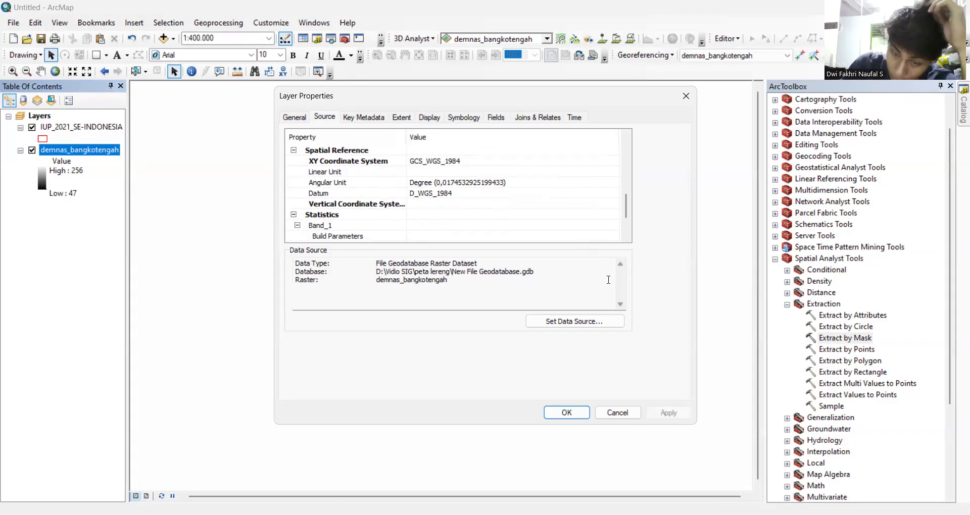
pyautogui.click(680, 98)
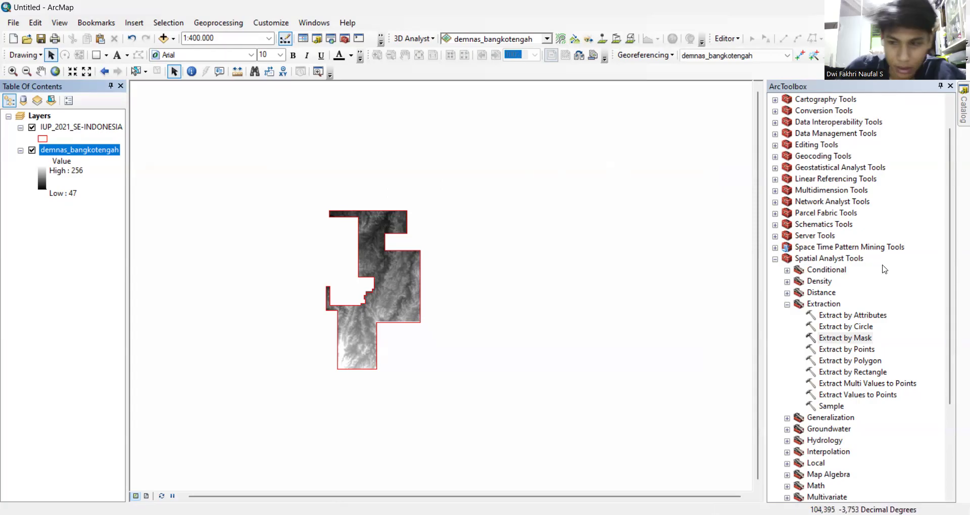
# Open the Project Raster tool and set demnas_bangkotengah as the input raster.
pyautogui.moveTo(952, 250); pyautogui.dragTo(949, 201)
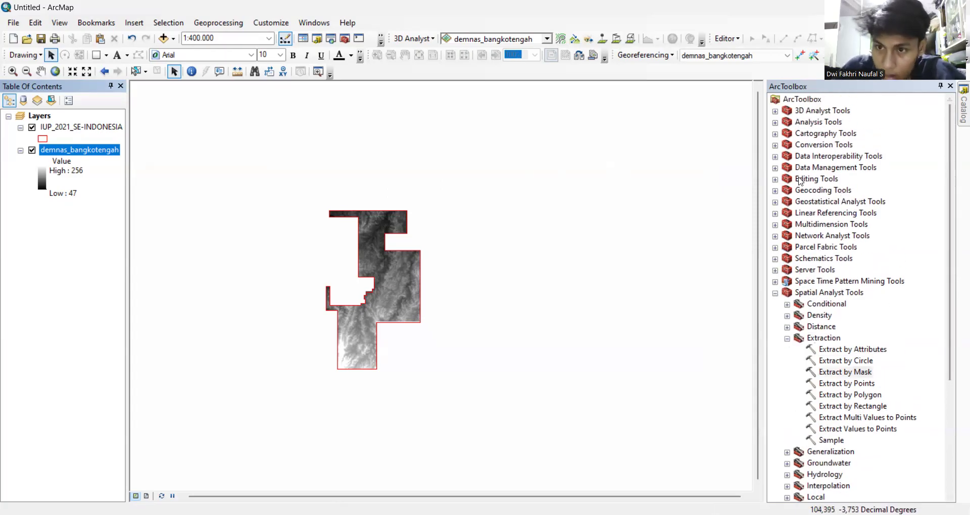
pyautogui.click(775, 168)
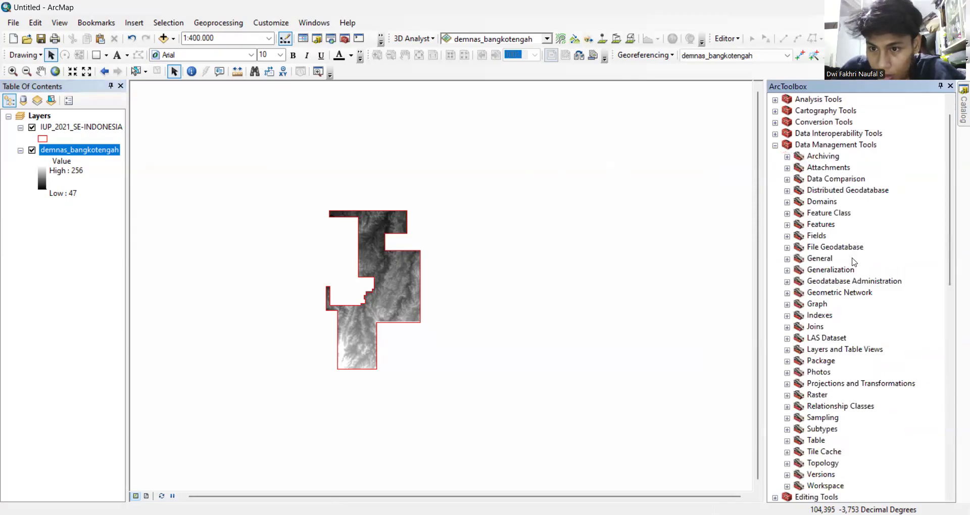
pyautogui.doubleClick(798, 387)
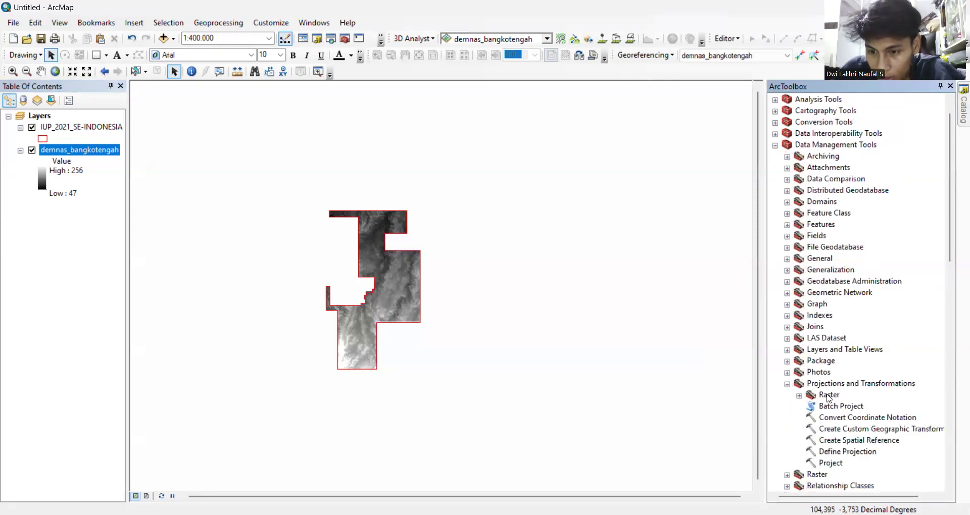
pyautogui.click(800, 395)
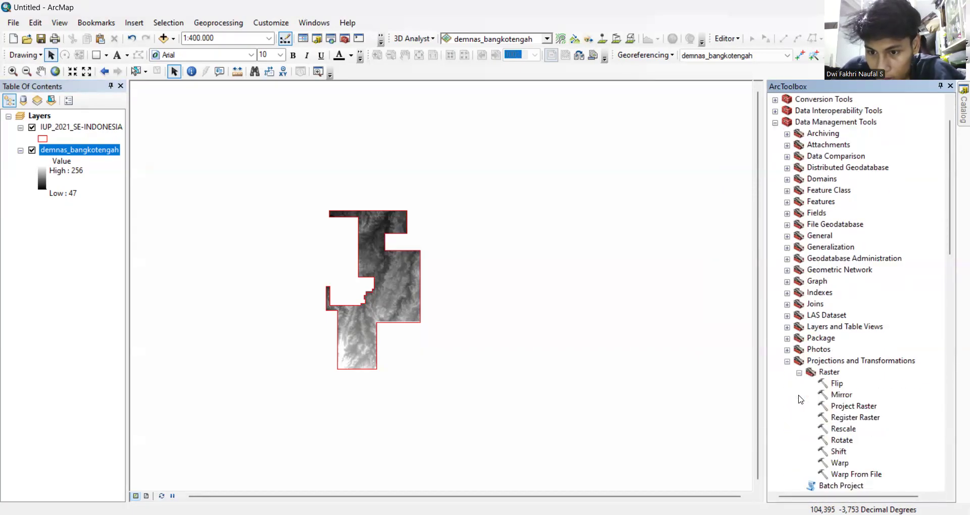
pyautogui.doubleClick(853, 407)
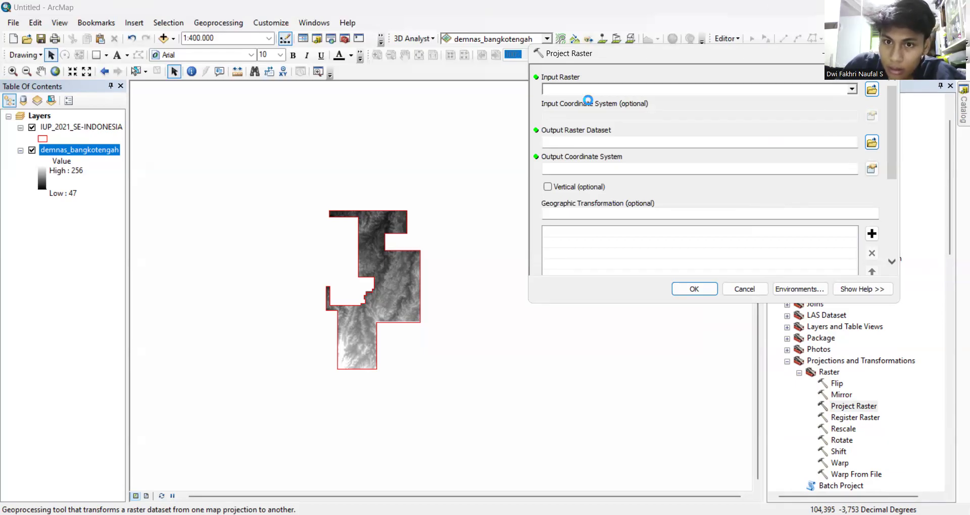
# Save the Project Raster output as demnas_bangkotengah_utm in New File Geodatabase.gdb.
pyautogui.click(872, 142)
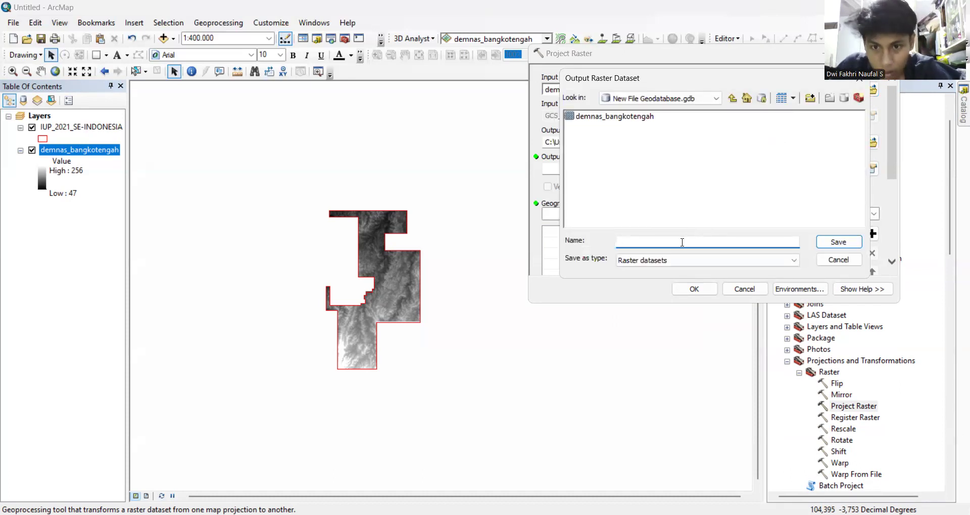
pyautogui.write('demn')
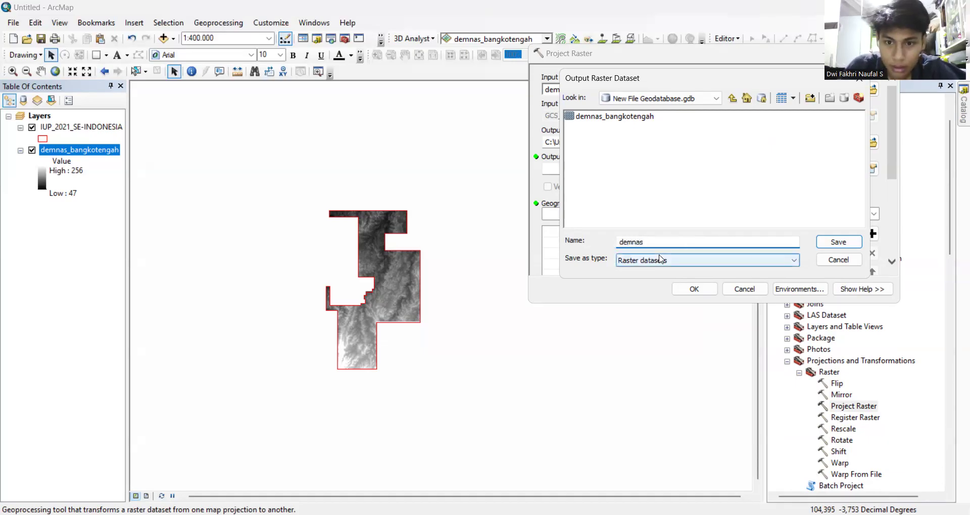
pyautogui.write('as')
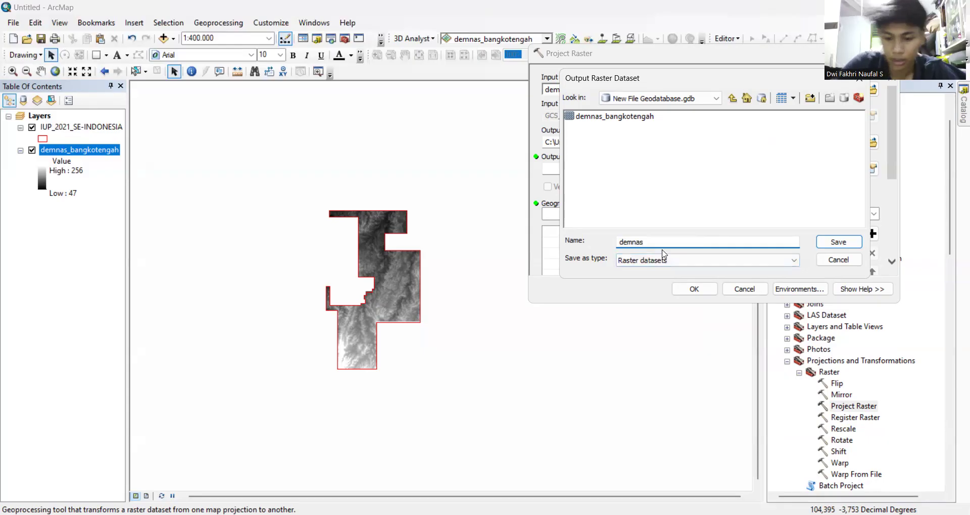
pyautogui.write('_bangkotengah_utm')
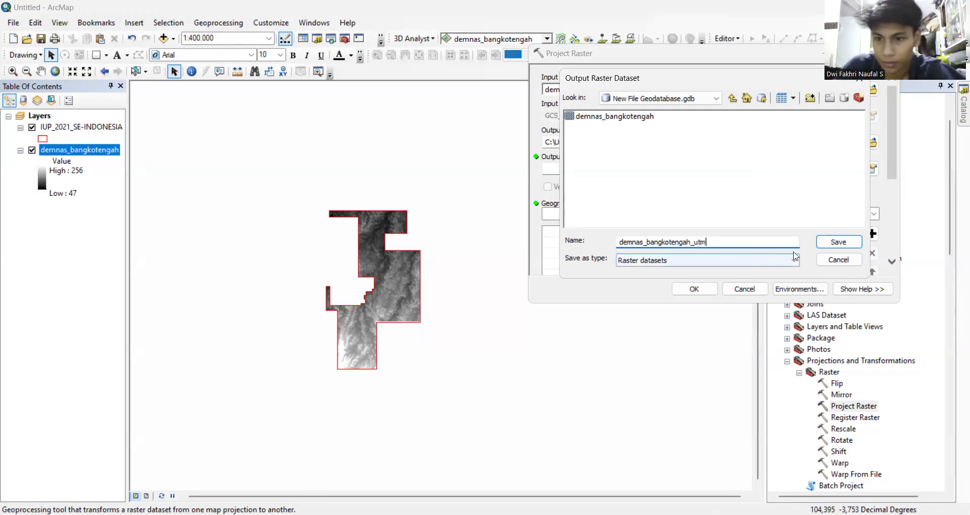
pyautogui.click(833, 243)
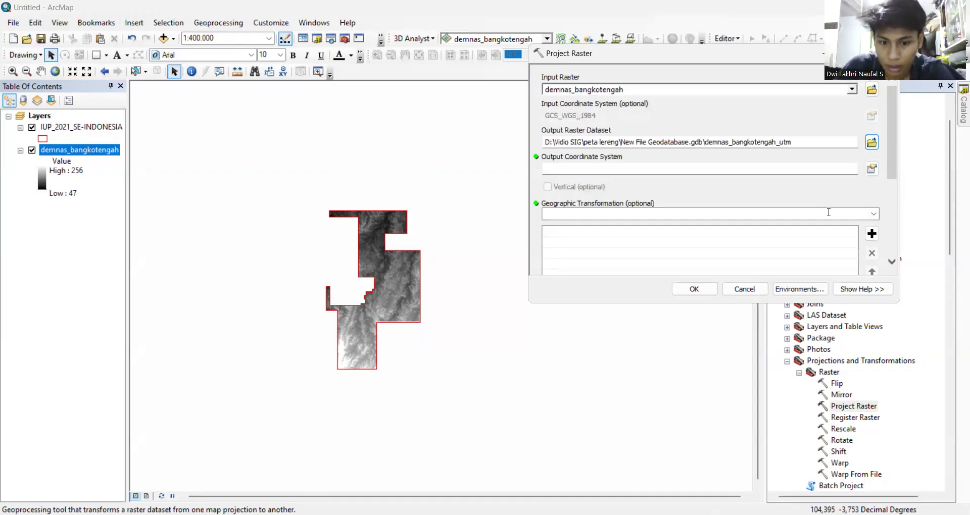
# Set the output coordinate system to WGS 1984 UTM Zone 48S and run the raster reprojection.
pyautogui.click(872, 168)
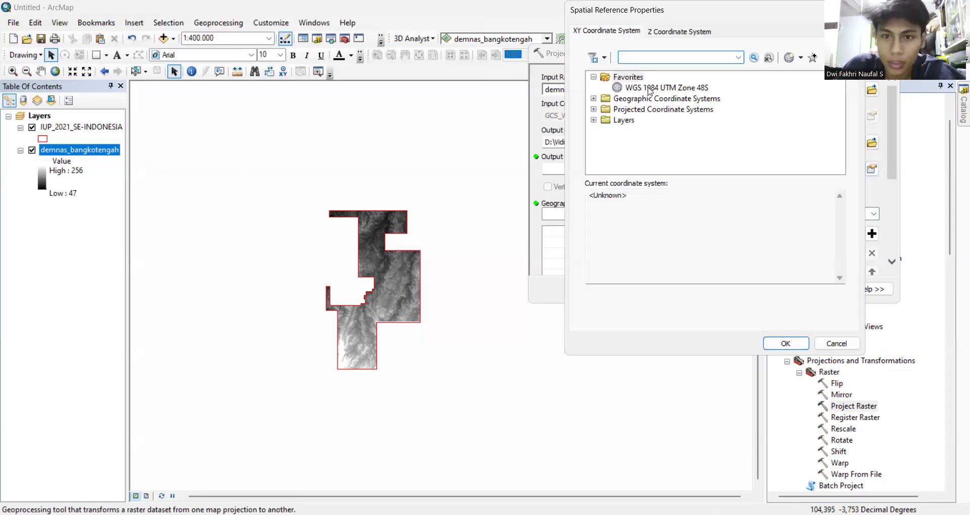
pyautogui.click(673, 90)
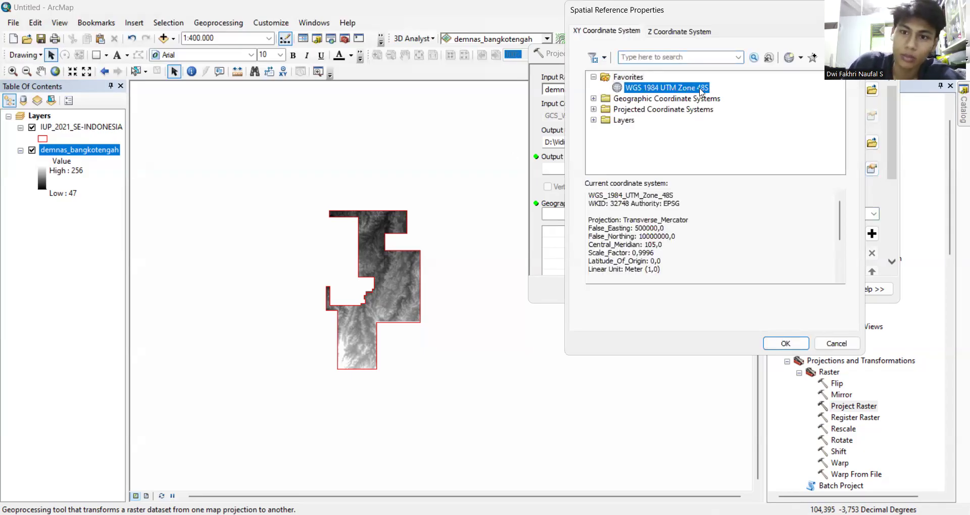
pyautogui.click(792, 344)
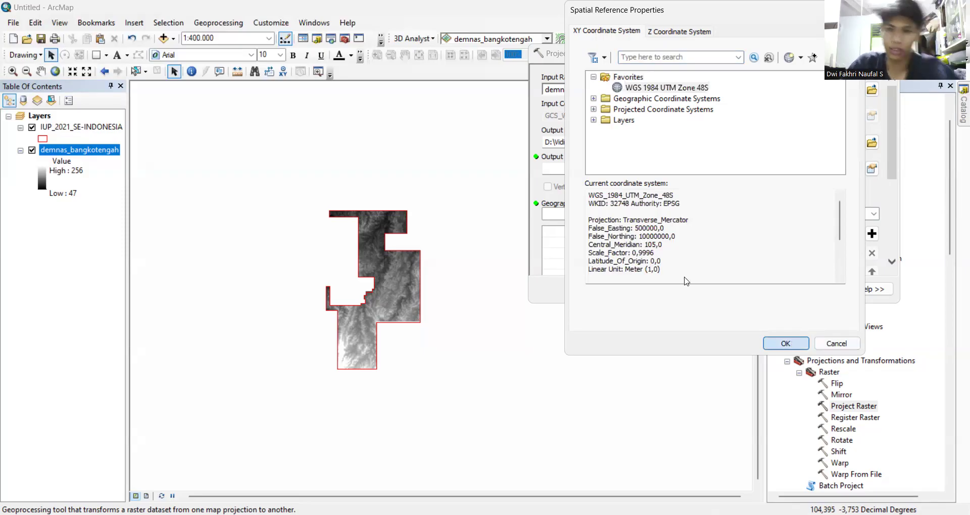
pyautogui.press('Return')
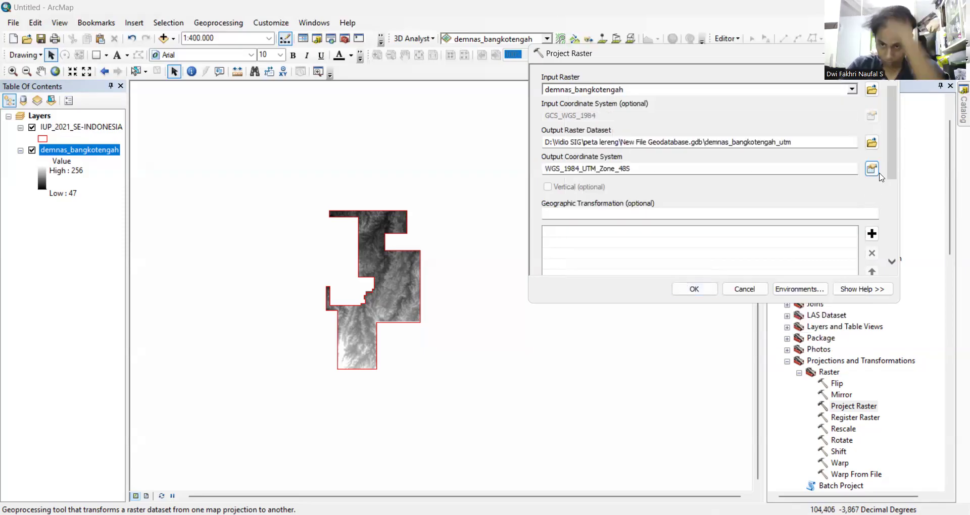
pyautogui.moveTo(892, 165); pyautogui.dragTo(891, 143)
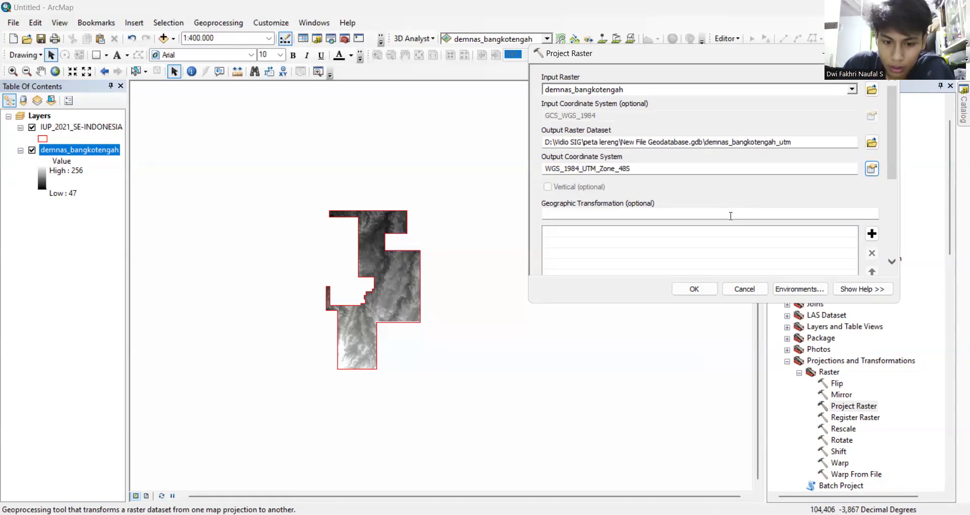
pyautogui.moveTo(893, 133); pyautogui.dragTo(889, 251)
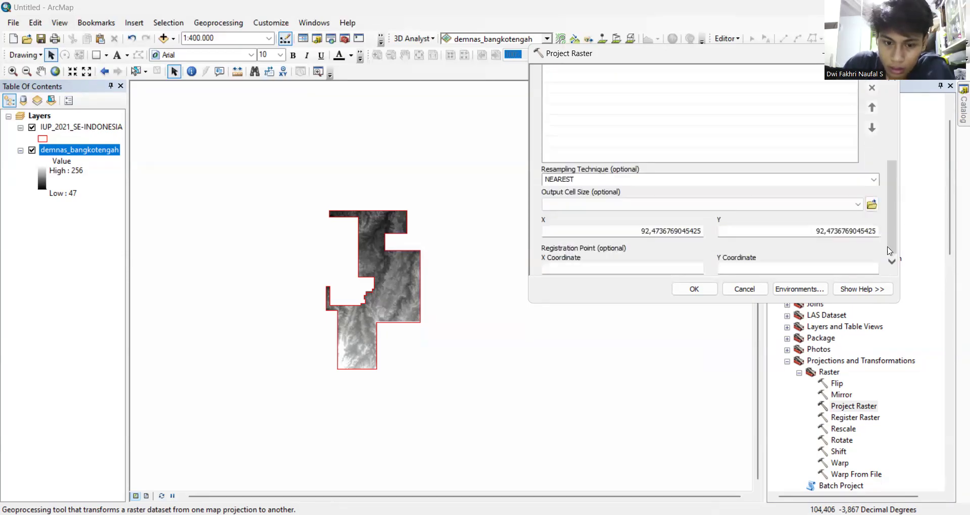
pyautogui.click(696, 289)
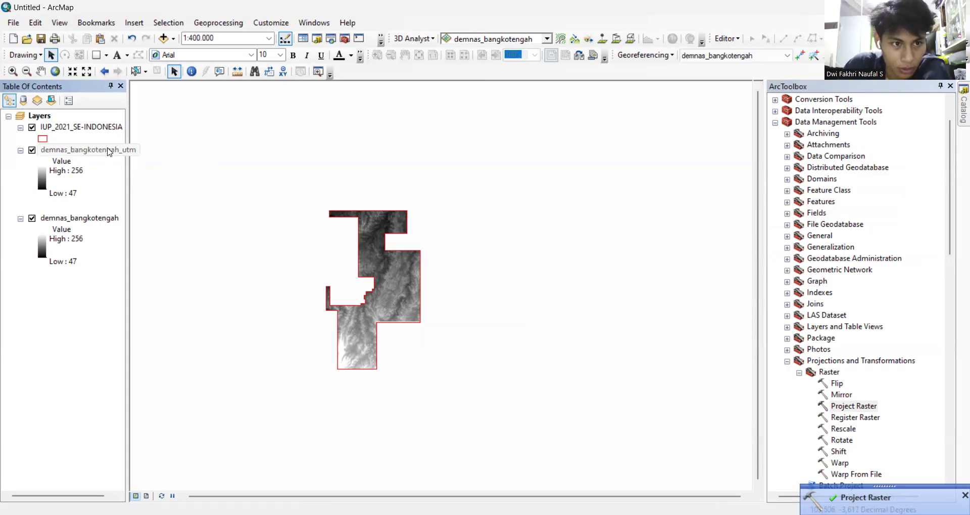
# Remove the unprojected demnas_bangkotengah layer from the map.
pyautogui.click(109, 151)
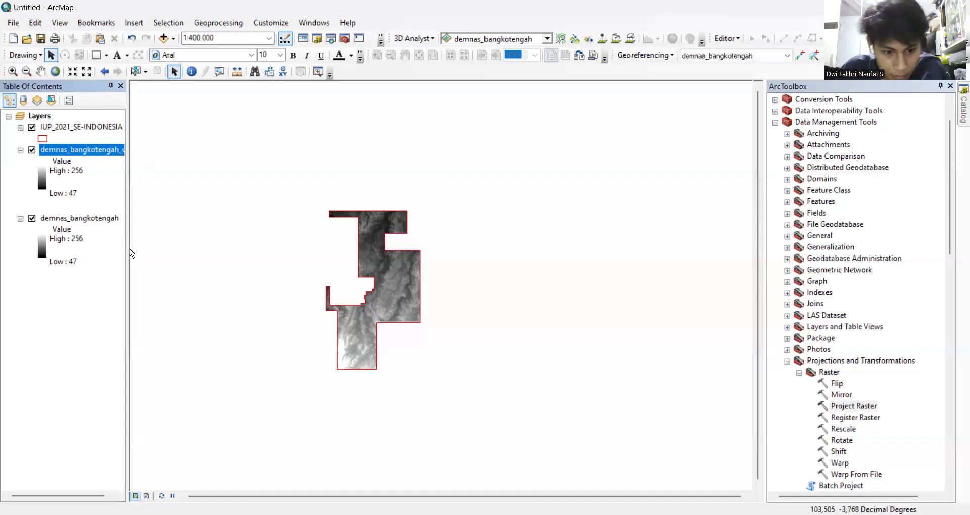
pyautogui.rightClick(83, 219)
pyautogui.click(105, 242)
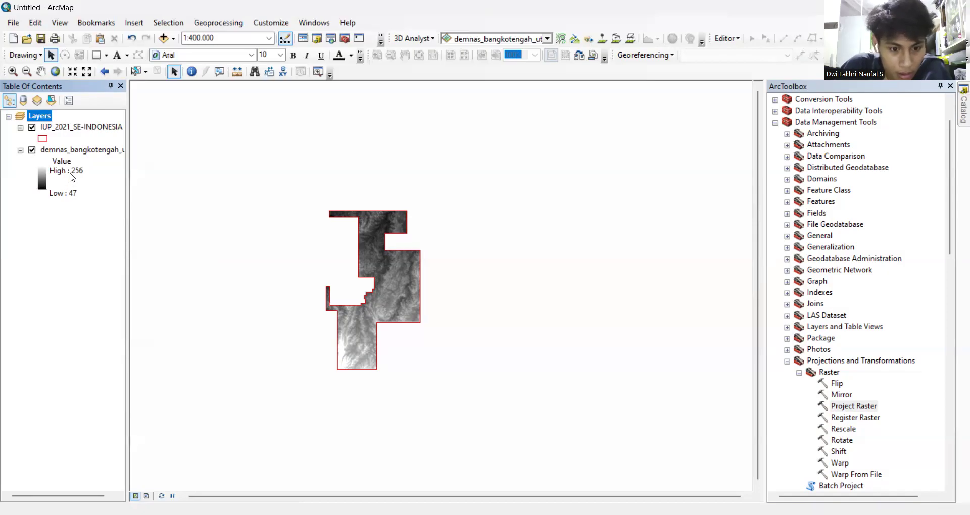
# Start a new blank map without saving the changes to the current one.
pyautogui.click(13, 39)
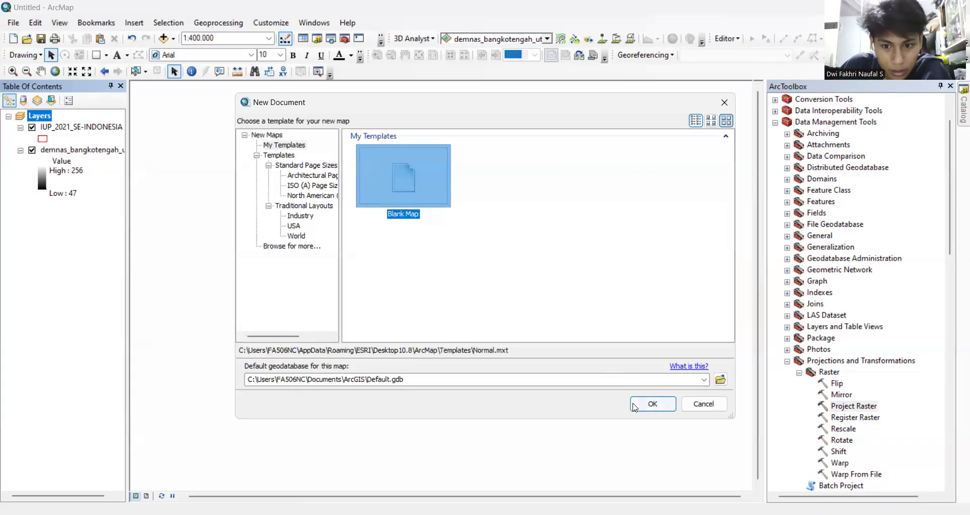
pyautogui.click(635, 407)
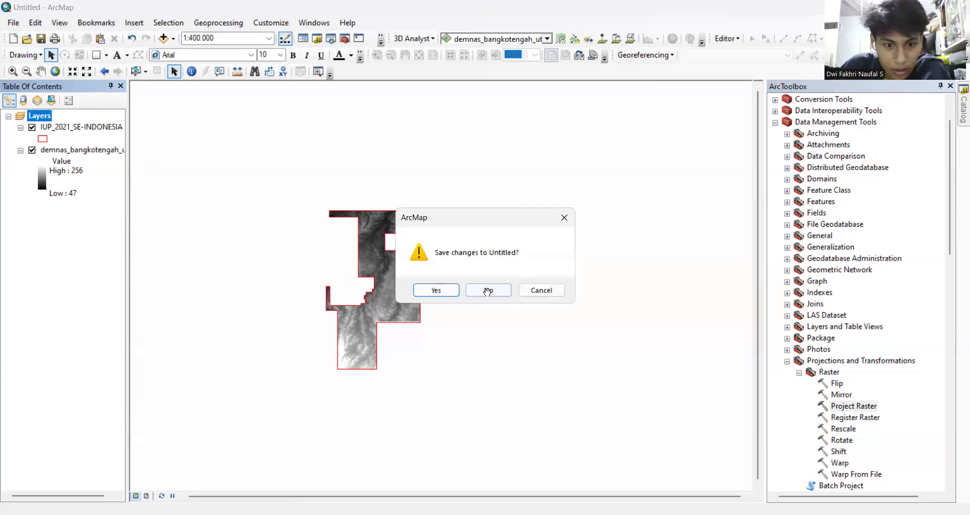
pyautogui.click(487, 291)
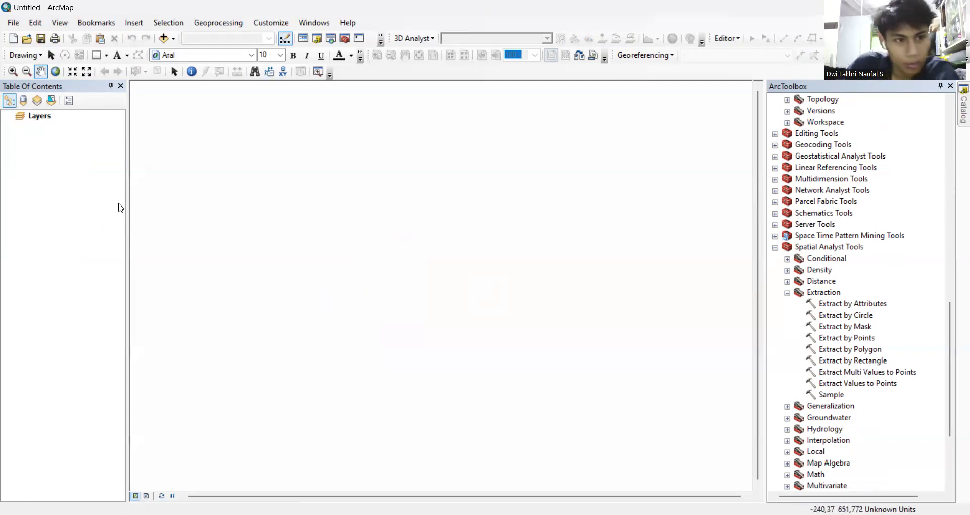
# Add the demnas_bangkotengah_utm raster to the map from New File Geodatabase.gdb in the peta lereng folder.
pyautogui.rightClick(55, 121)
pyautogui.click(58, 126)
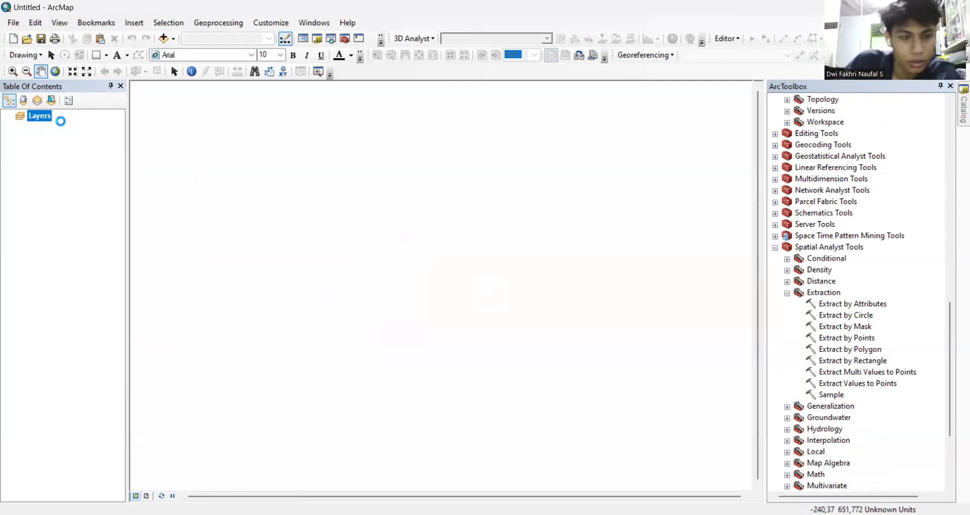
pyautogui.click(503, 181)
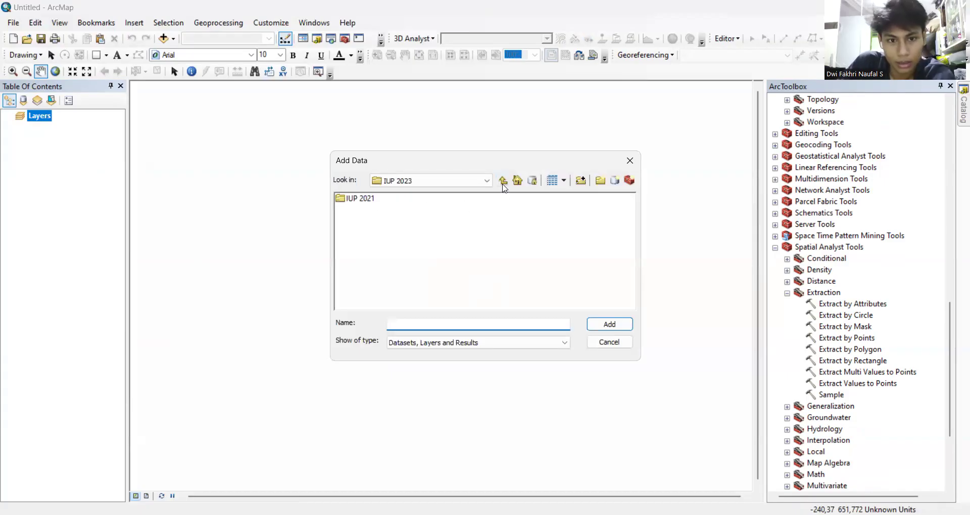
pyautogui.click(503, 182)
pyautogui.click(503, 182)
pyautogui.moveTo(377, 305); pyautogui.dragTo(576, 305)
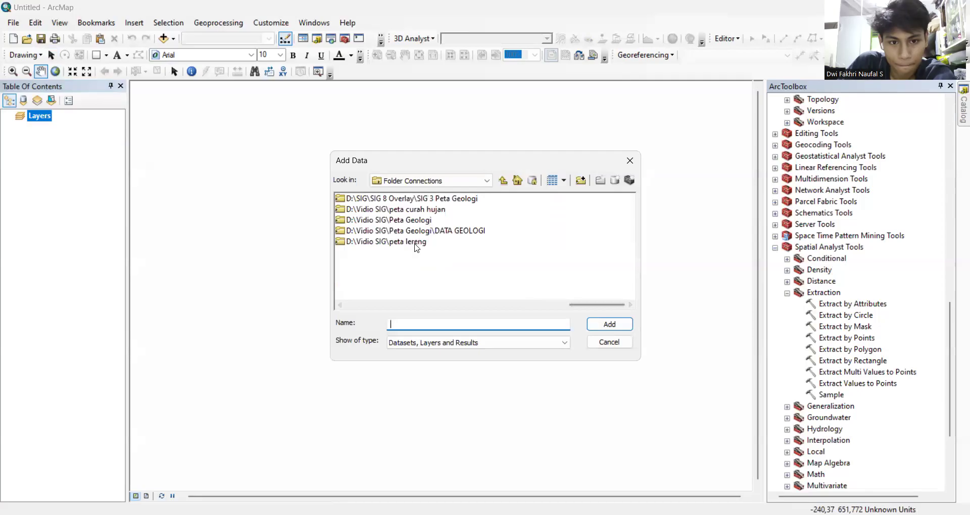
pyautogui.doubleClick(404, 241)
pyautogui.doubleClick(399, 241)
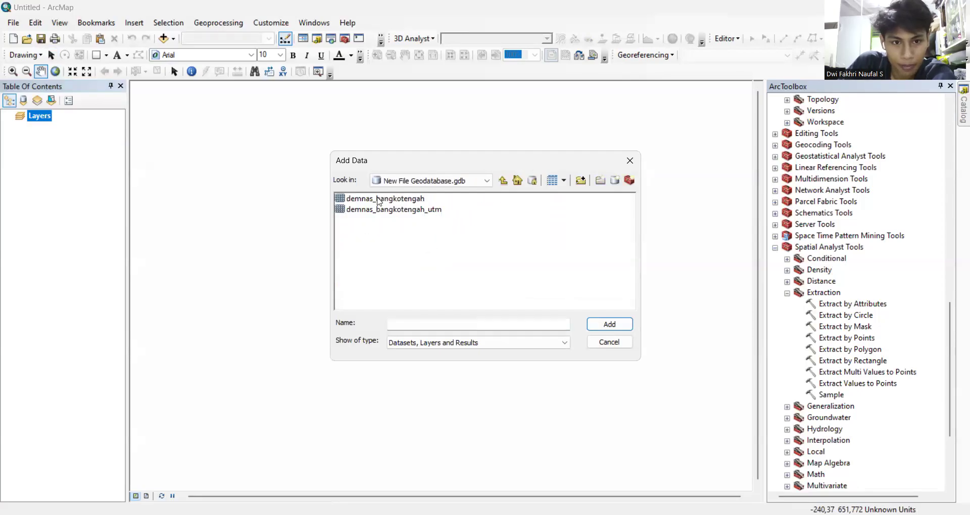
pyautogui.click(402, 213)
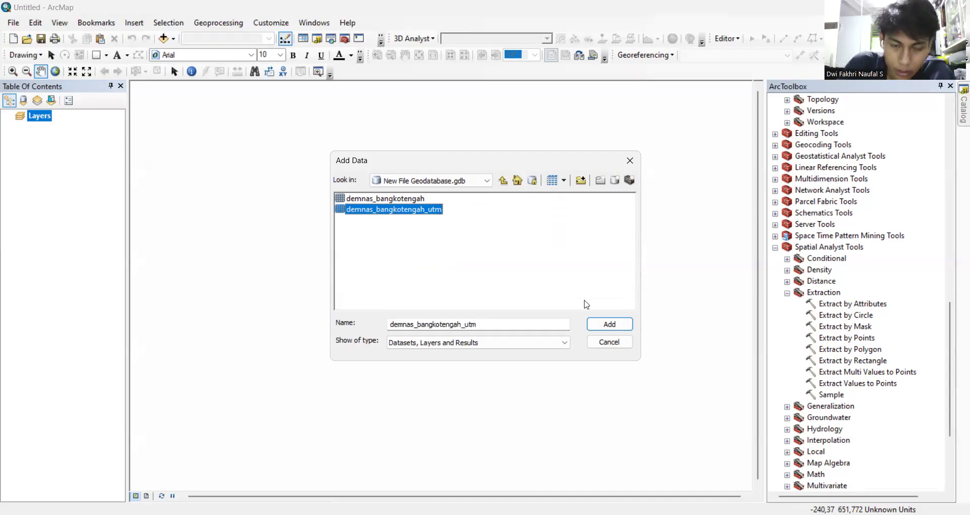
pyautogui.click(608, 327)
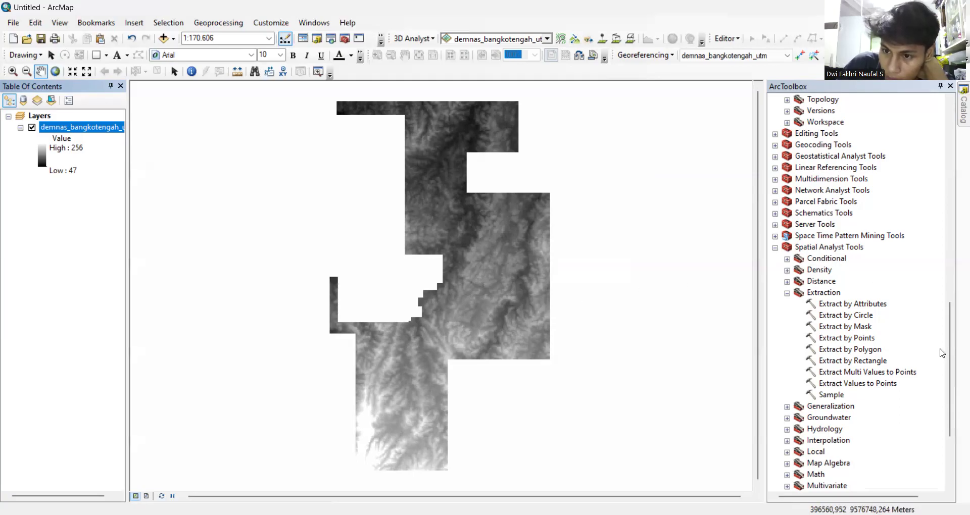
# Open the Spatial Analyst Slope tool and set demnas_bangkotengah_utm as the input raster.
pyautogui.moveTo(953, 334); pyautogui.dragTo(954, 378)
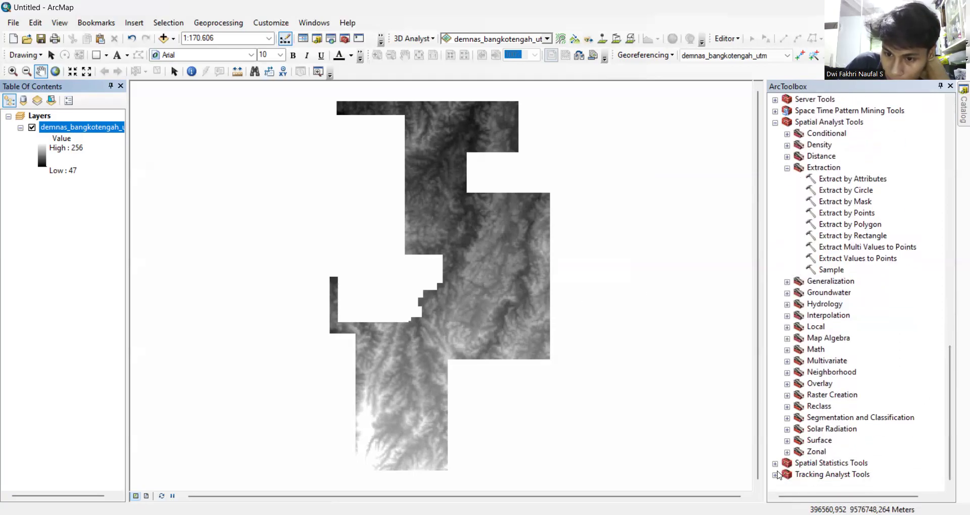
pyautogui.click(775, 475)
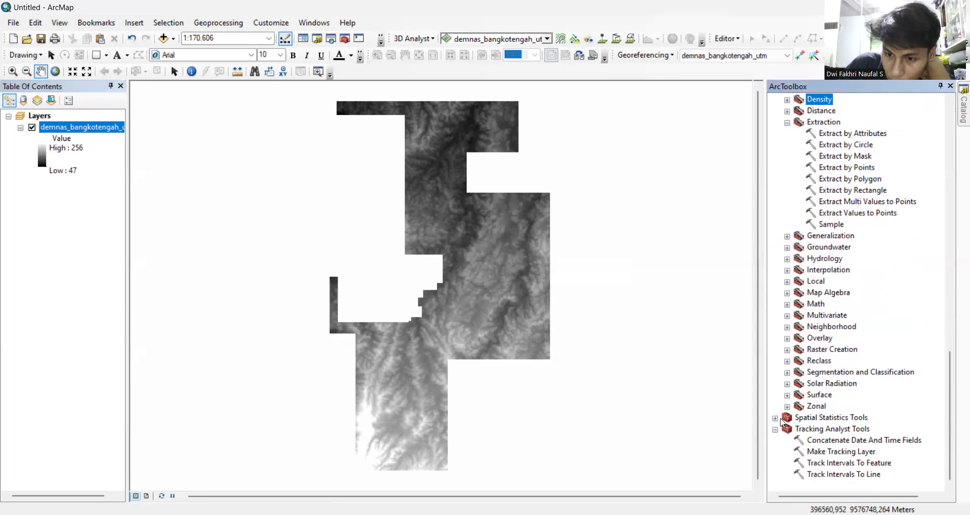
pyautogui.moveTo(944, 389); pyautogui.dragTo(942, 361)
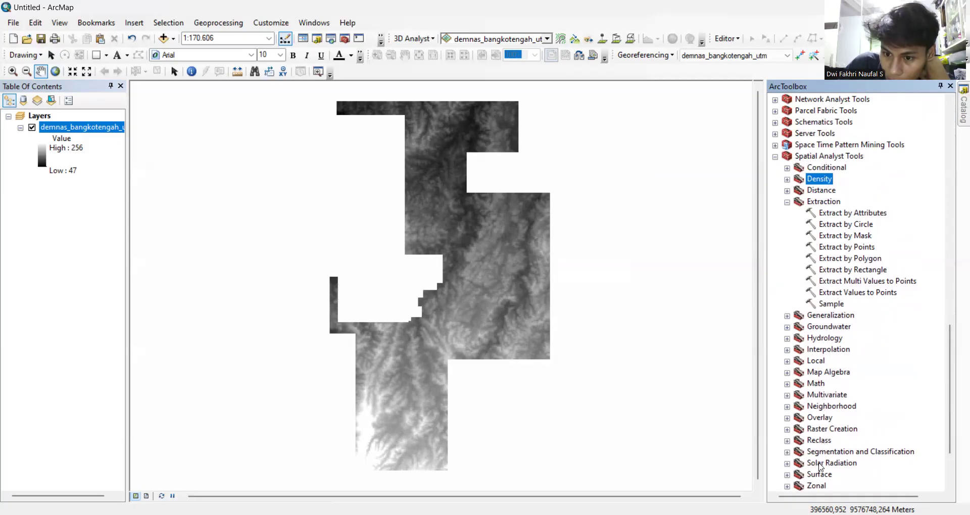
pyautogui.click(787, 475)
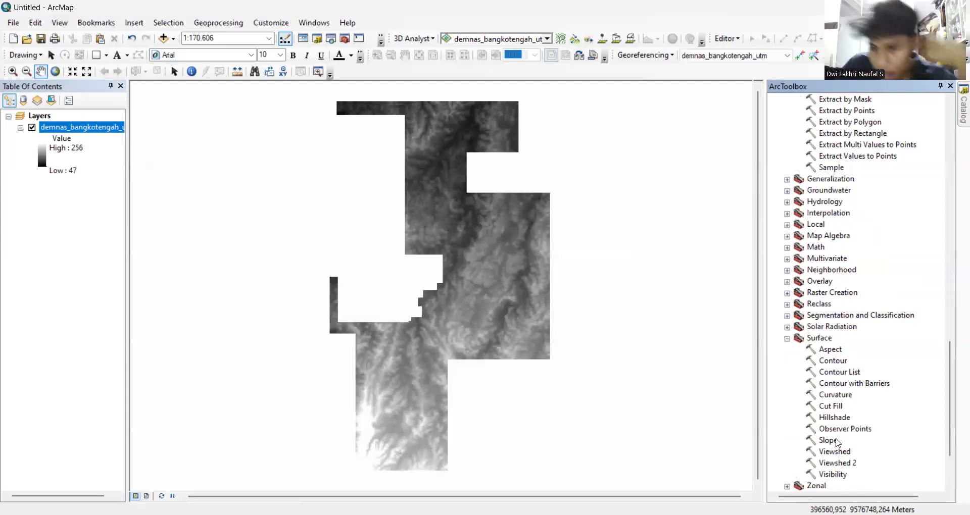
pyautogui.click(834, 440)
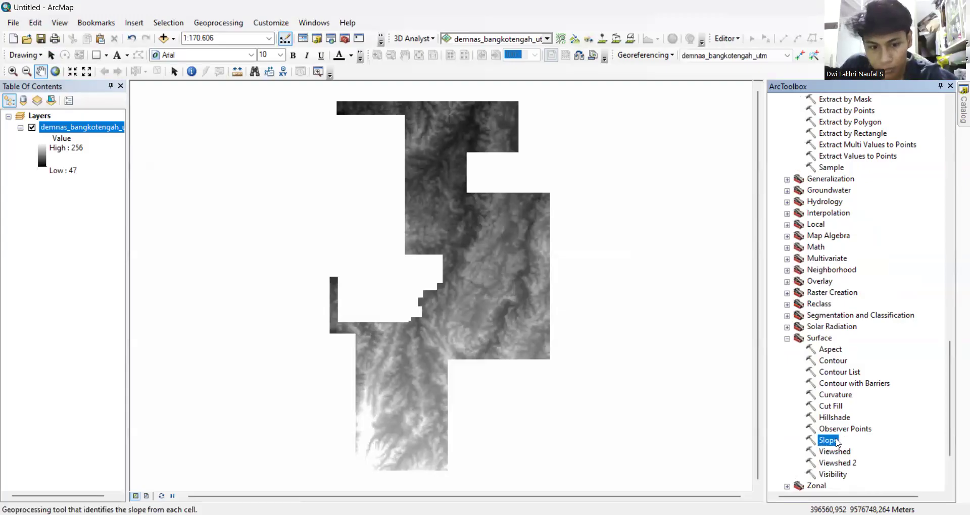
pyautogui.doubleClick(829, 441)
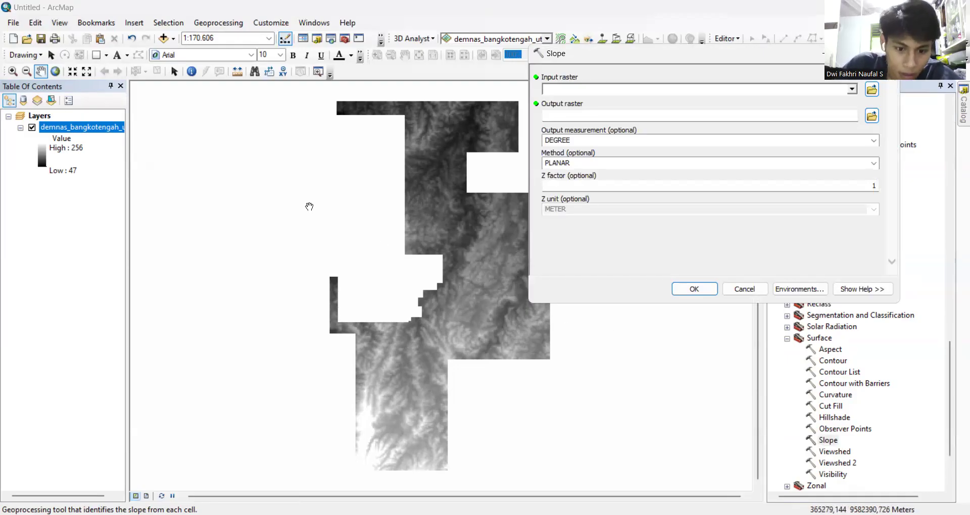
pyautogui.click(851, 89)
pyautogui.click(641, 100)
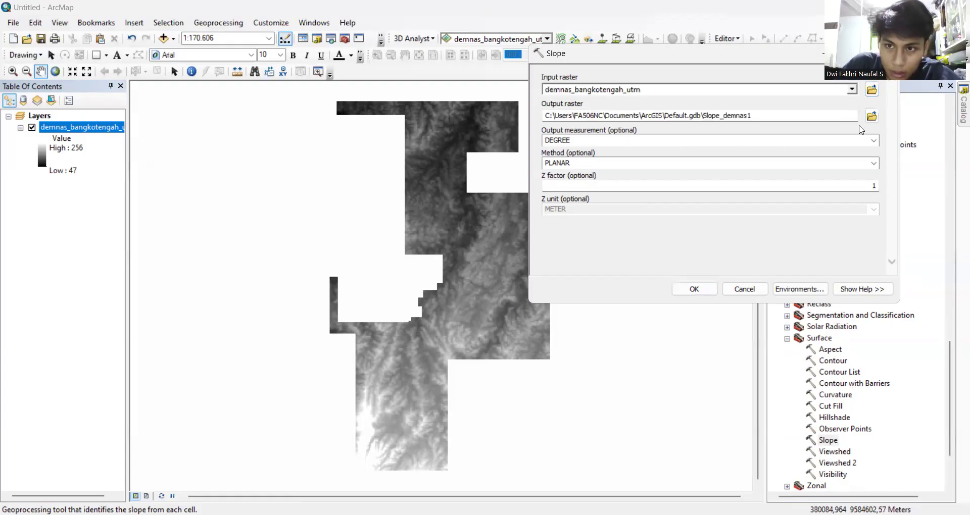
# Set the Slope output raster to demnas_bangkotengah_slope in New File Geodatabase.gdb.
pyautogui.click(872, 116)
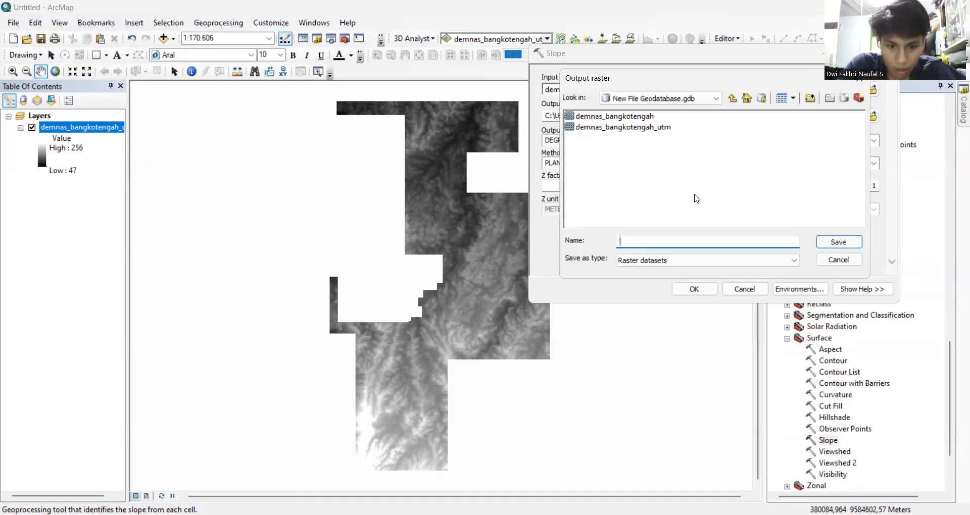
pyautogui.write('de')
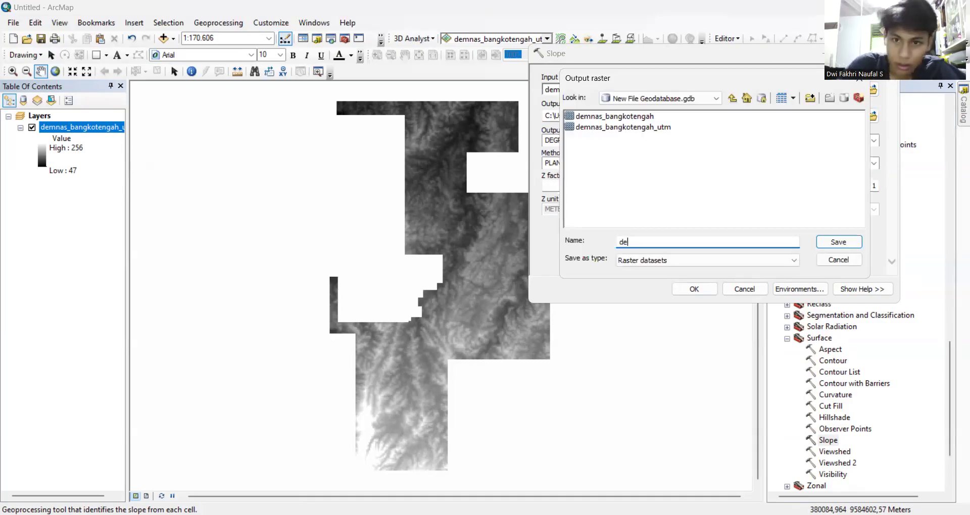
pyautogui.click(617, 129)
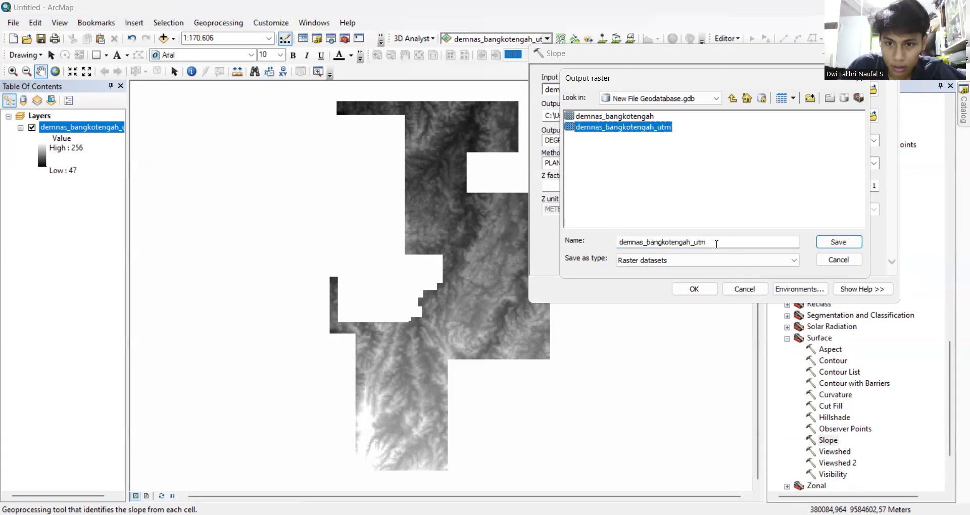
pyautogui.click(716, 244)
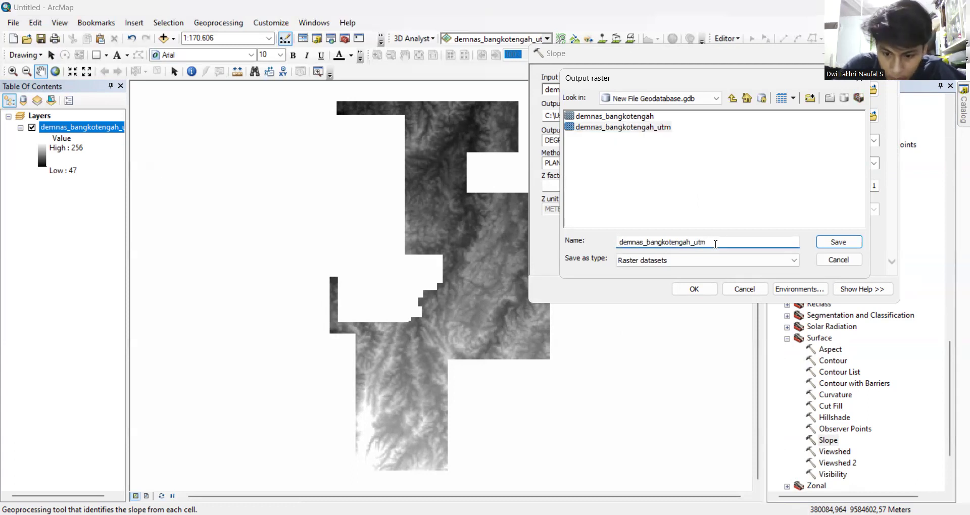
pyautogui.write('\\\\')
pyautogui.press('BackSpace')
pyautogui.press('BackSpace')
pyautogui.press('BackSpace')
pyautogui.press('BackSpace')
pyautogui.press('BackSpace')
pyautogui.write('slope')
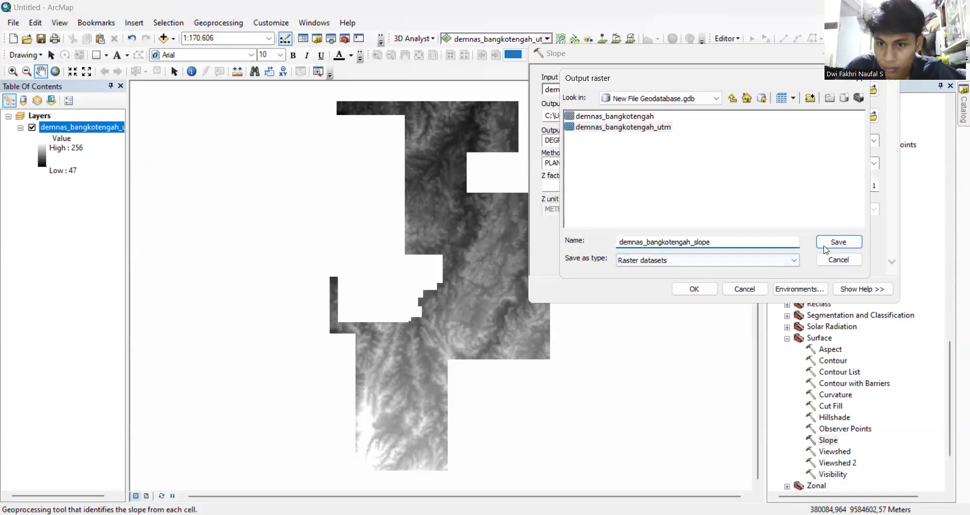
pyautogui.click(839, 242)
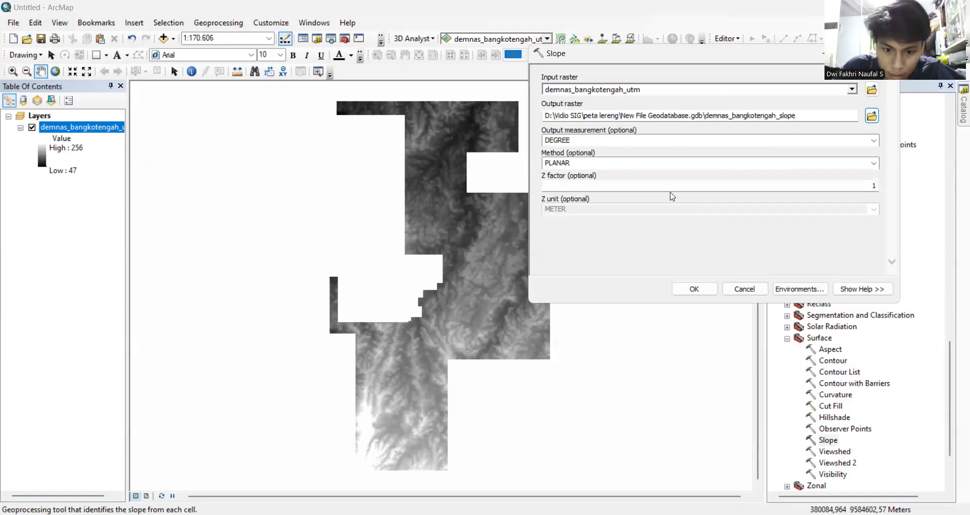
# Run the Slope tool with PERCENT_RISE as output measurement, and hide the demnas_bangkotengah_utm layer.
pyautogui.click(875, 141)
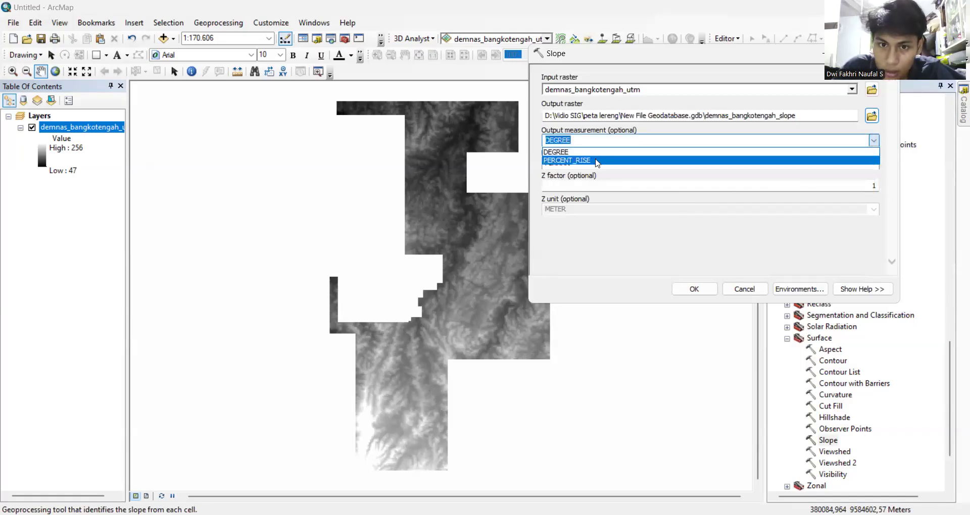
pyautogui.click(596, 160)
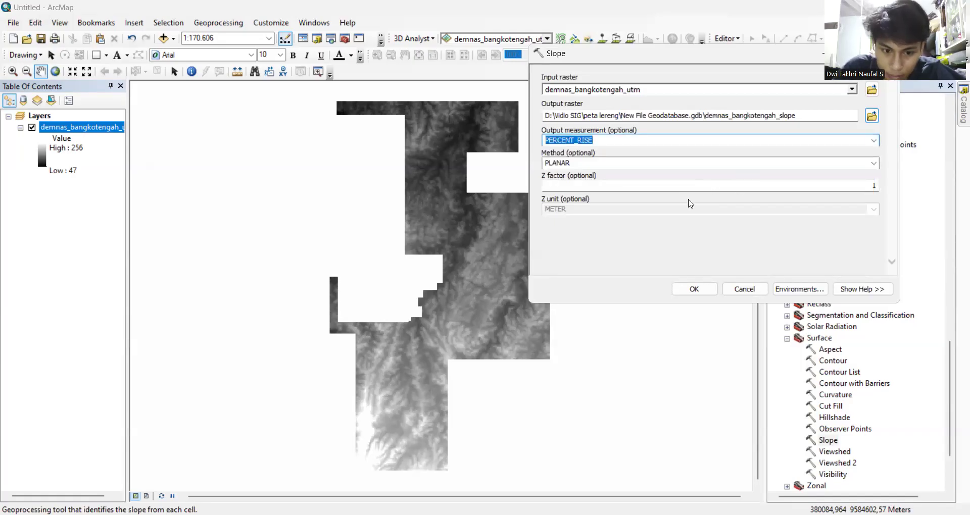
pyautogui.click(696, 289)
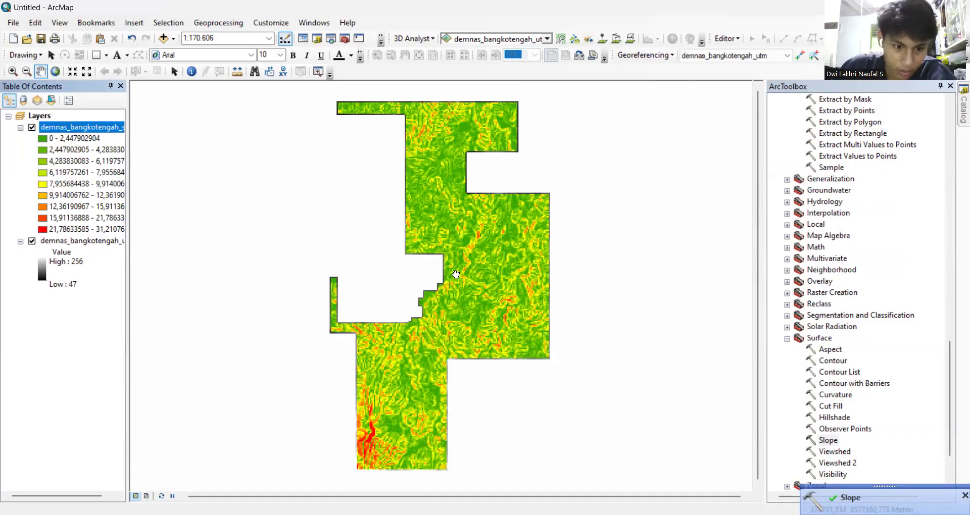
pyautogui.click(32, 242)
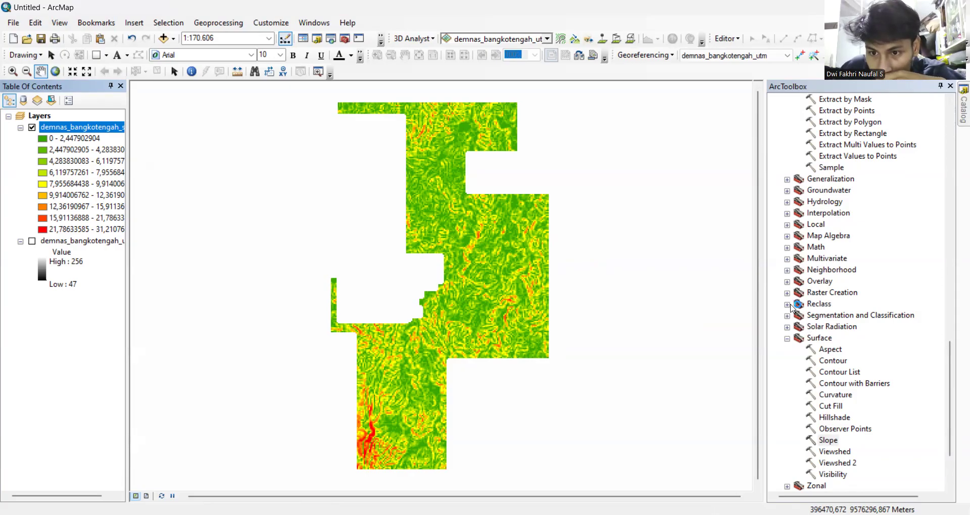
# Open the Spatial Analyst Reclassify tool and set demnas_bangkotengah_slope as the input raster.
pyautogui.doubleClick(838, 305)
pyautogui.click(847, 349)
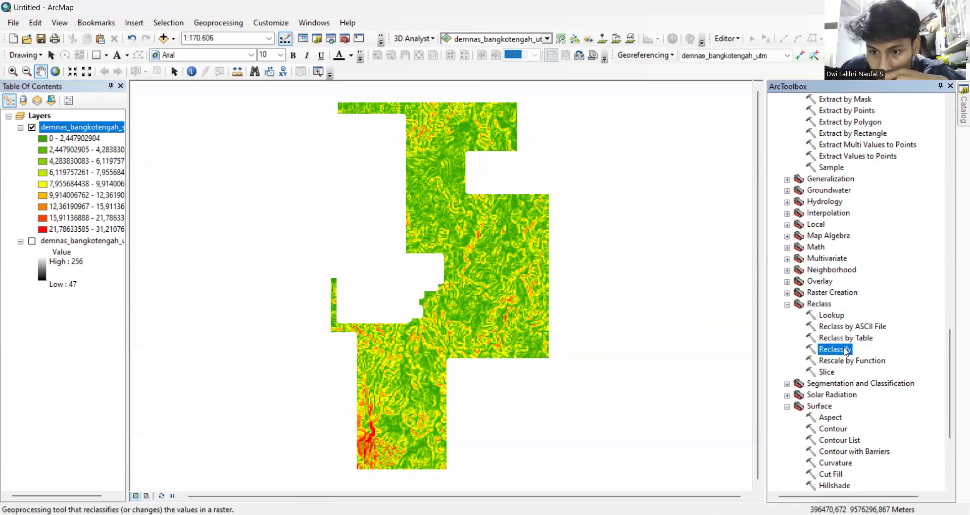
pyautogui.doubleClick(847, 349)
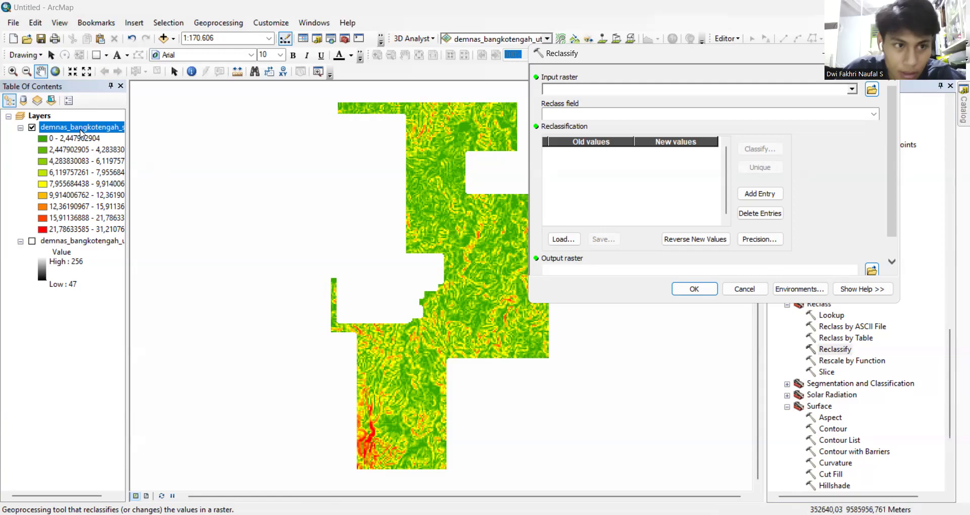
pyautogui.moveTo(69, 133); pyautogui.dragTo(593, 89)
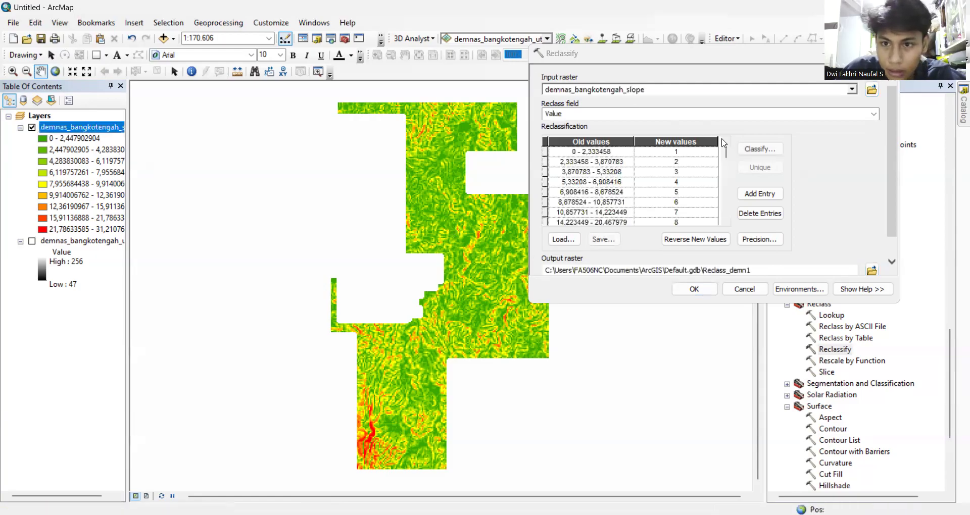
# Set the slope reclassification to 5 classes and show its break values as percentages.
pyautogui.click(760, 148)
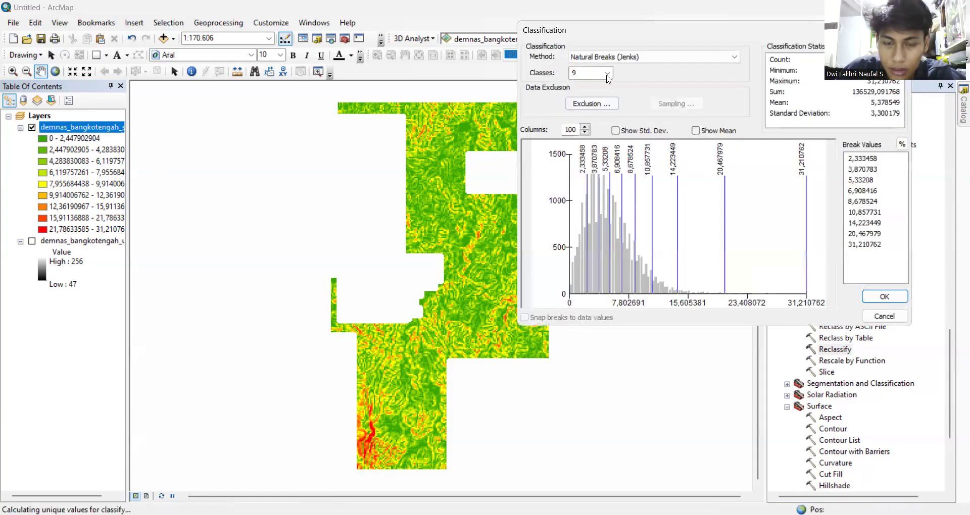
pyautogui.click(607, 74)
pyautogui.click(581, 108)
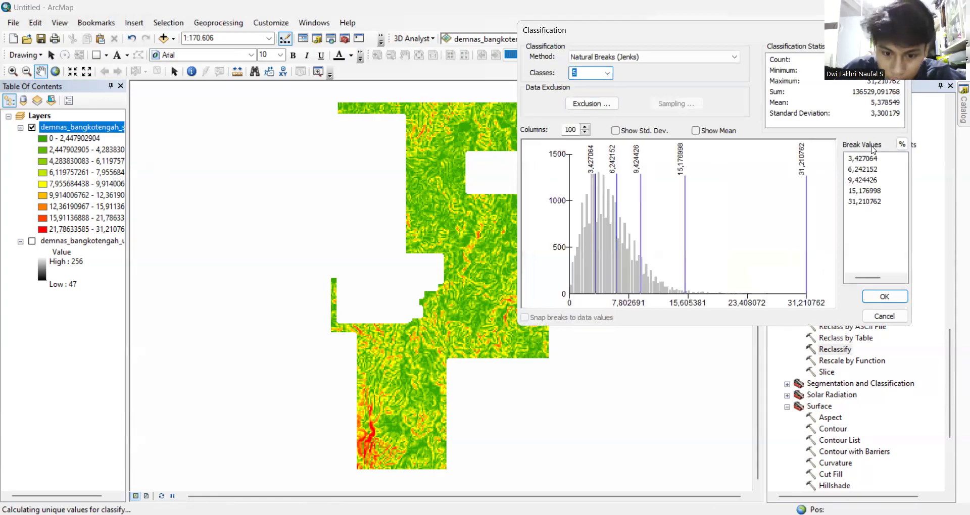
pyautogui.click(901, 145)
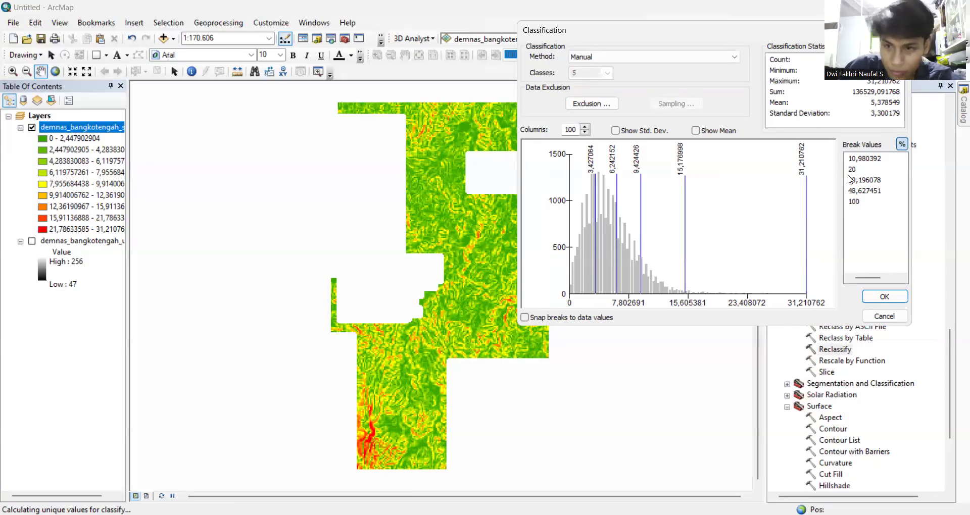
# Set the first four break values to 8, 15, 25 and 45 percent and apply the classification.
pyautogui.click(869, 160)
pyautogui.write('9')
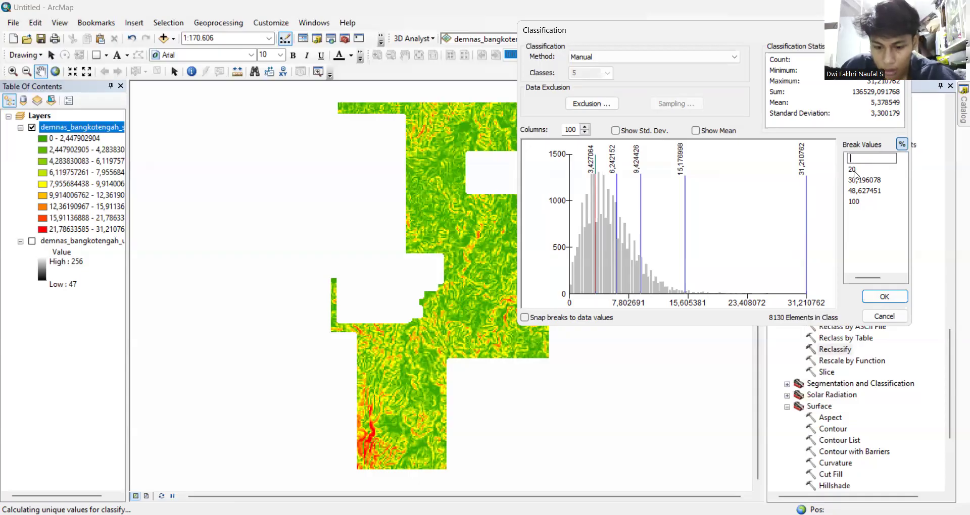
pyautogui.click(853, 169)
pyautogui.write('15')
pyautogui.click(857, 181)
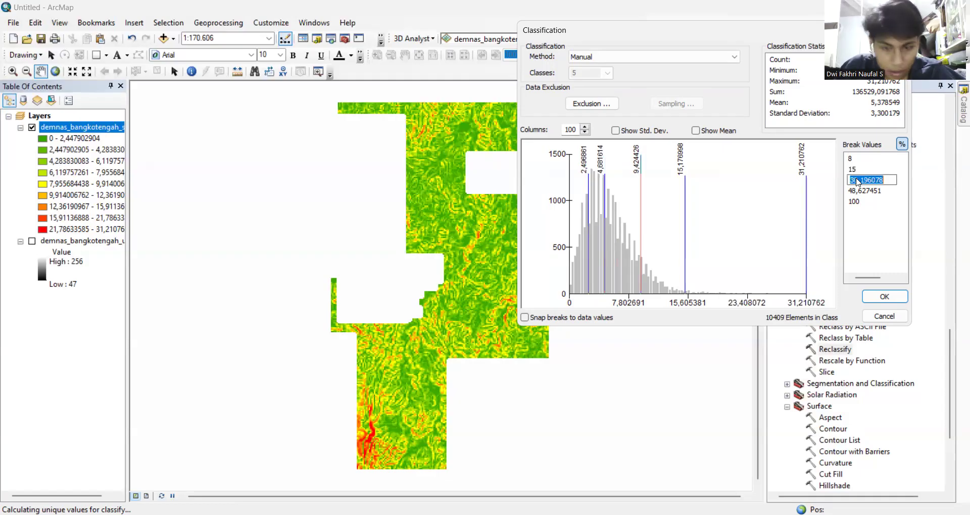
pyautogui.write('25')
pyautogui.click(857, 191)
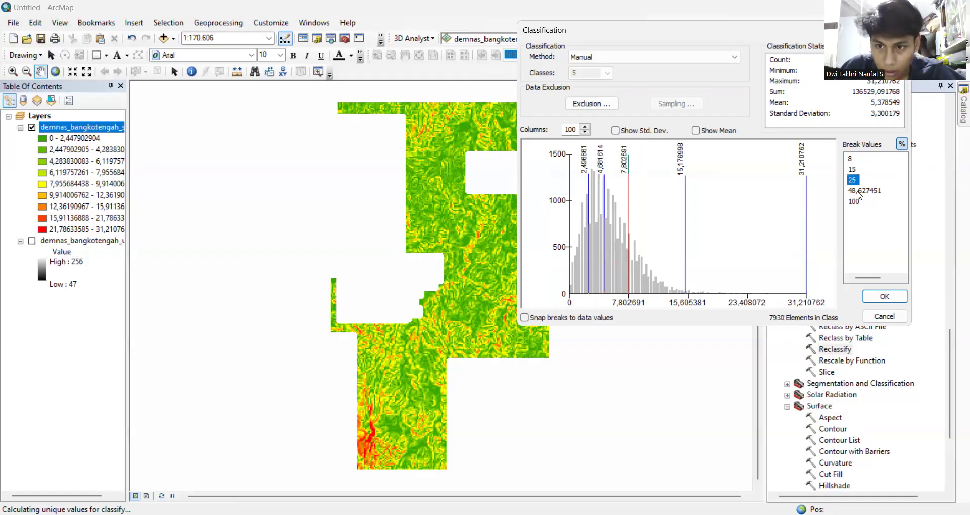
pyautogui.write('45')
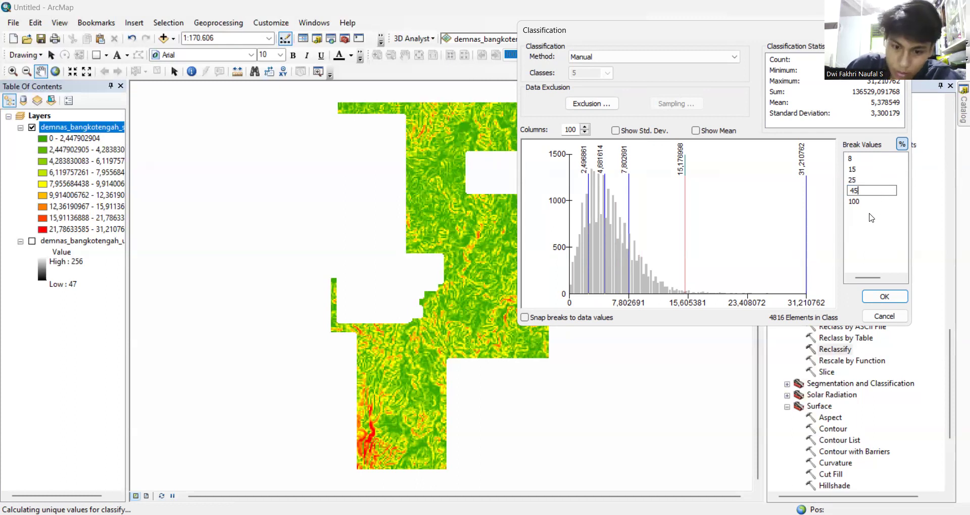
pyautogui.click(885, 297)
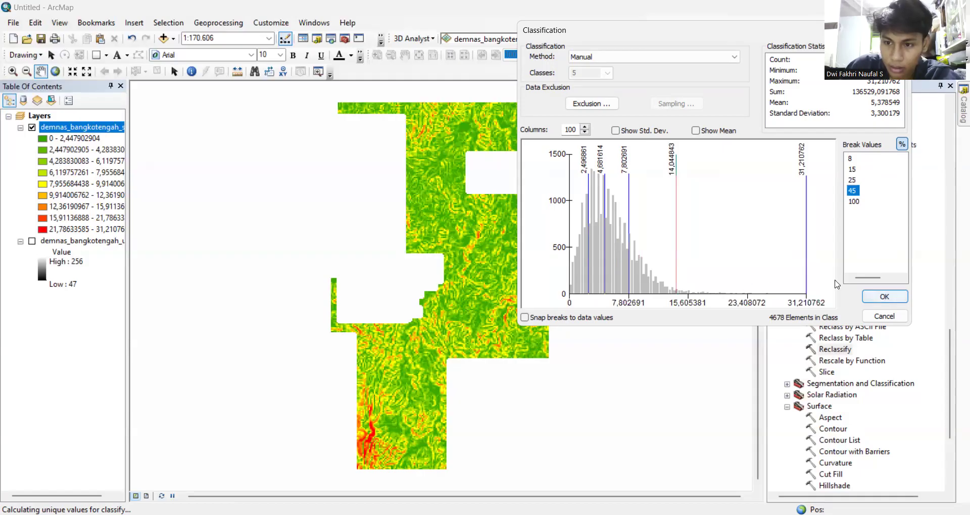
pyautogui.click(885, 298)
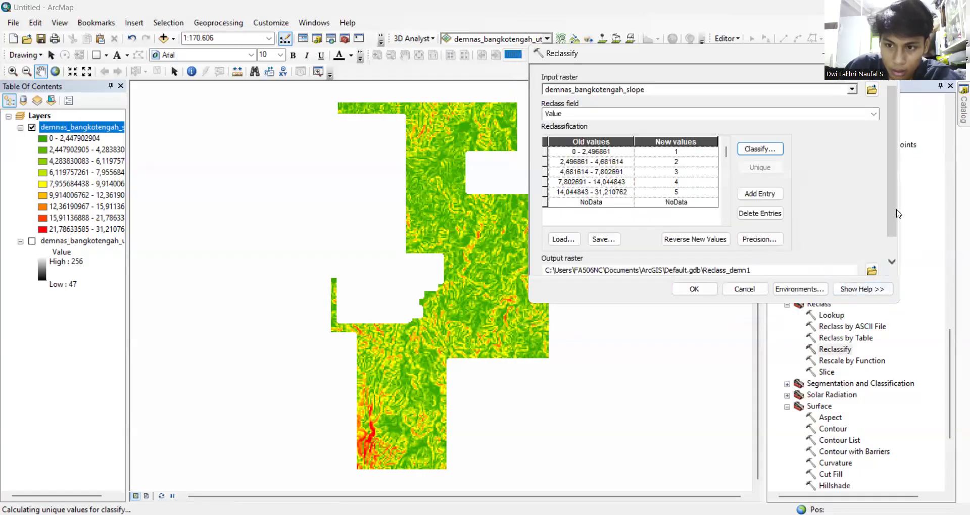
# Run Reclassify with output demnas_bangkotengah_slope_reclass in New File Geodatabase.gdb, and hide the demnas_bangkotengah_slope layer.
pyautogui.scroll(-2, 898, 214)
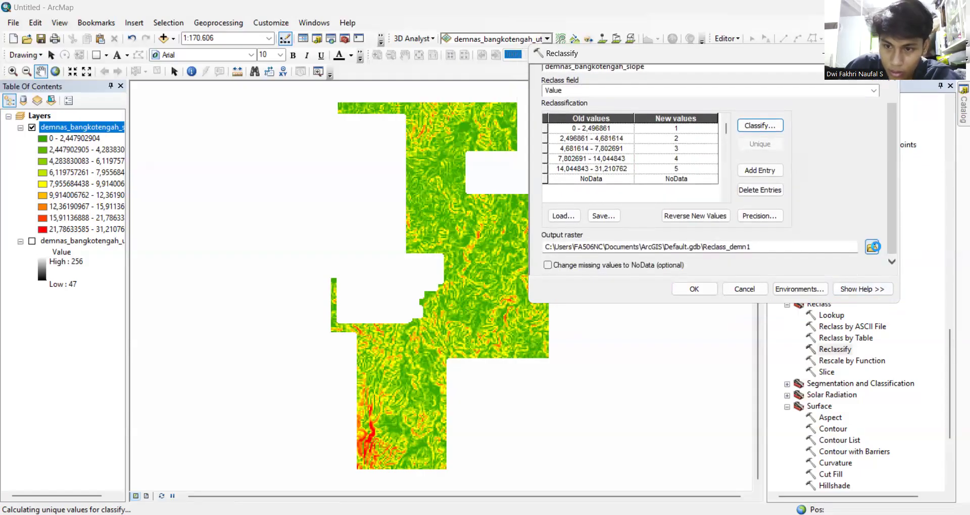
pyautogui.click(873, 247)
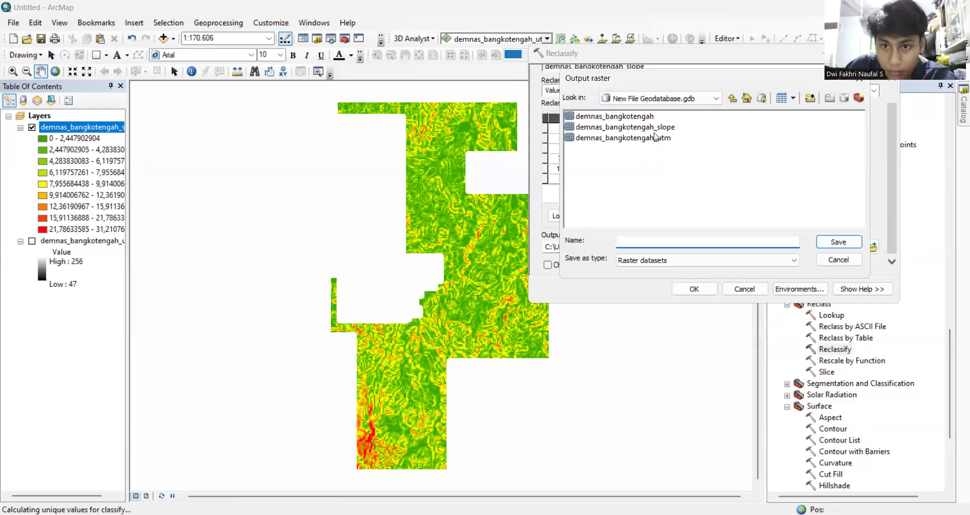
pyautogui.click(658, 128)
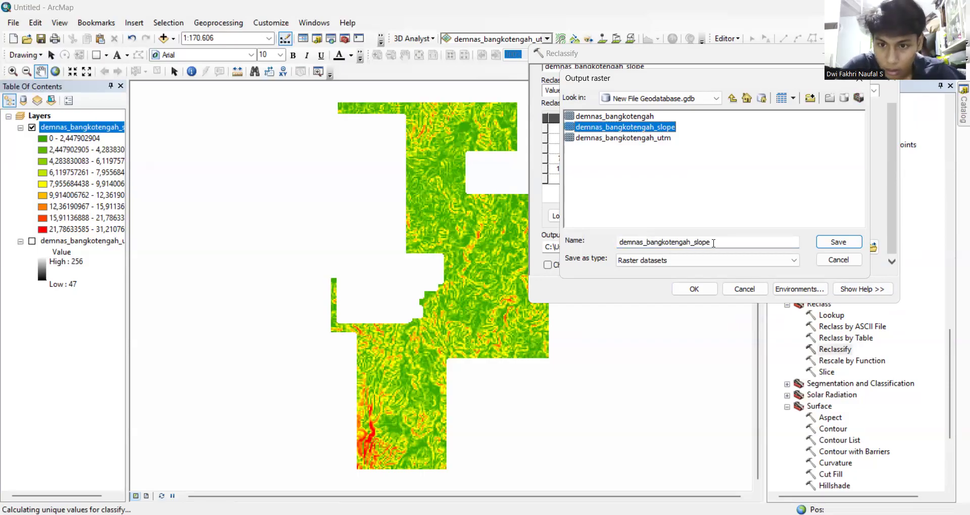
pyautogui.click(714, 243)
pyautogui.write('_reclasa')
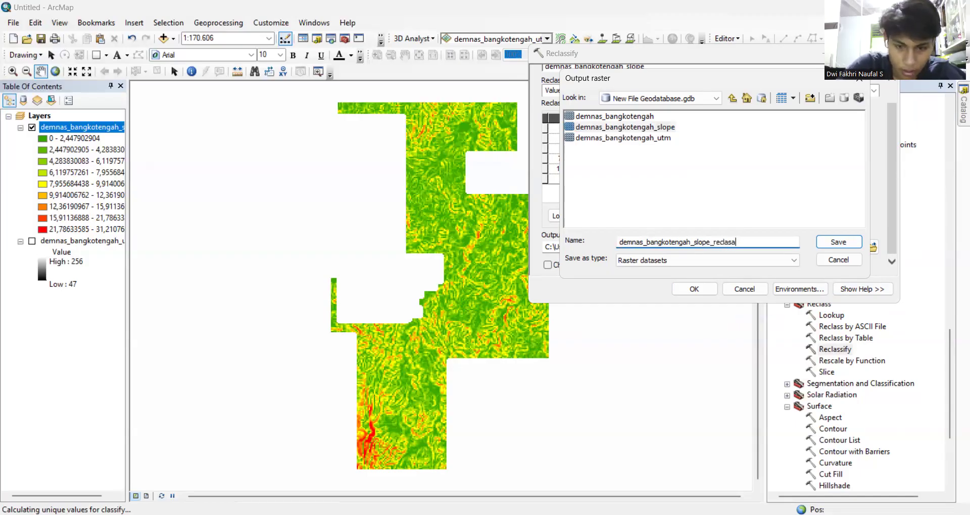
pyautogui.press('BackSpace')
pyautogui.write('s')
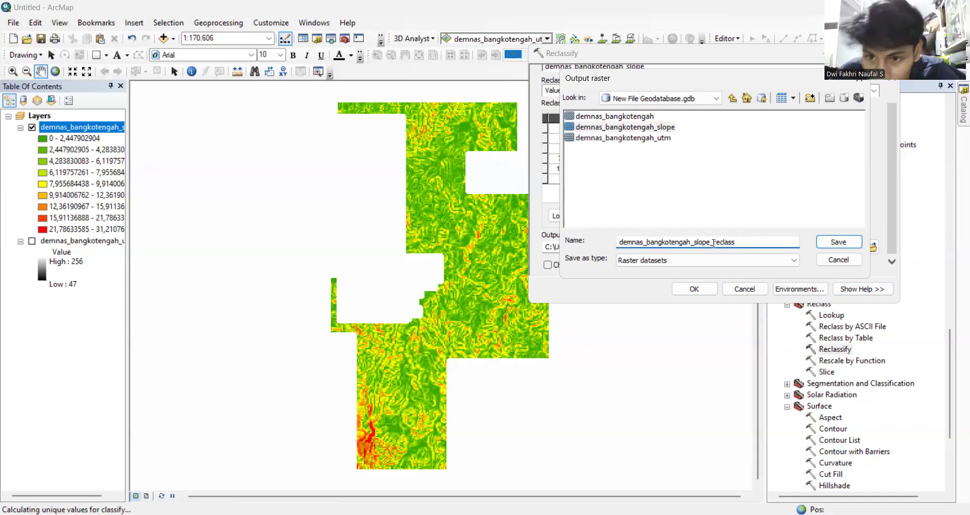
pyautogui.click(838, 242)
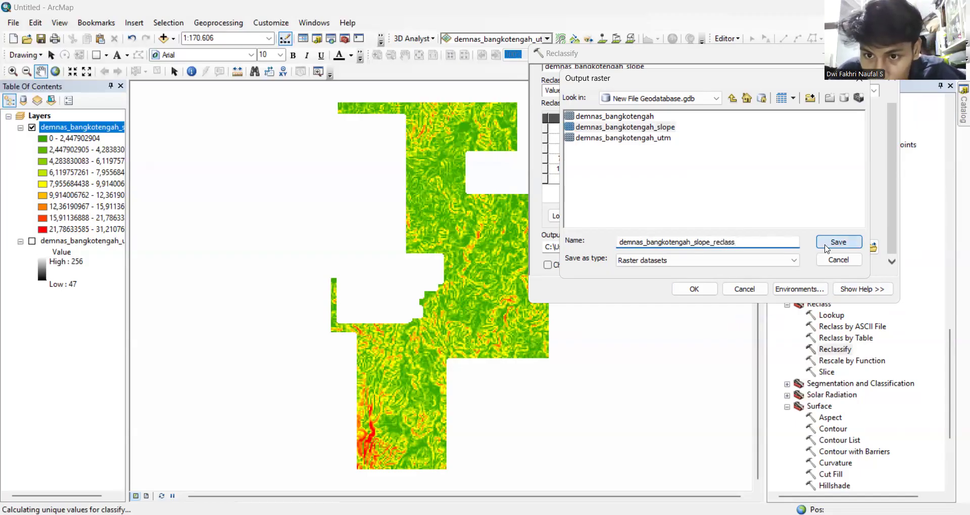
pyautogui.click(693, 288)
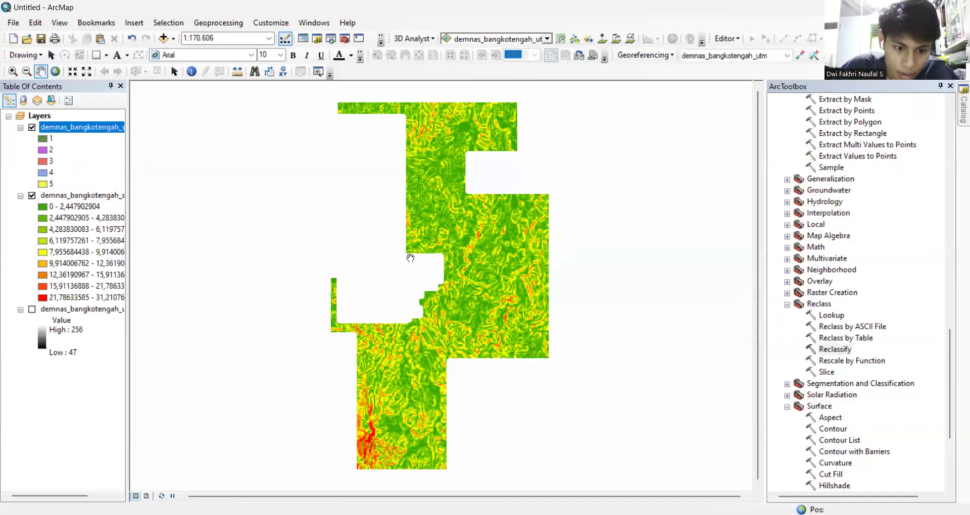
pyautogui.click(32, 196)
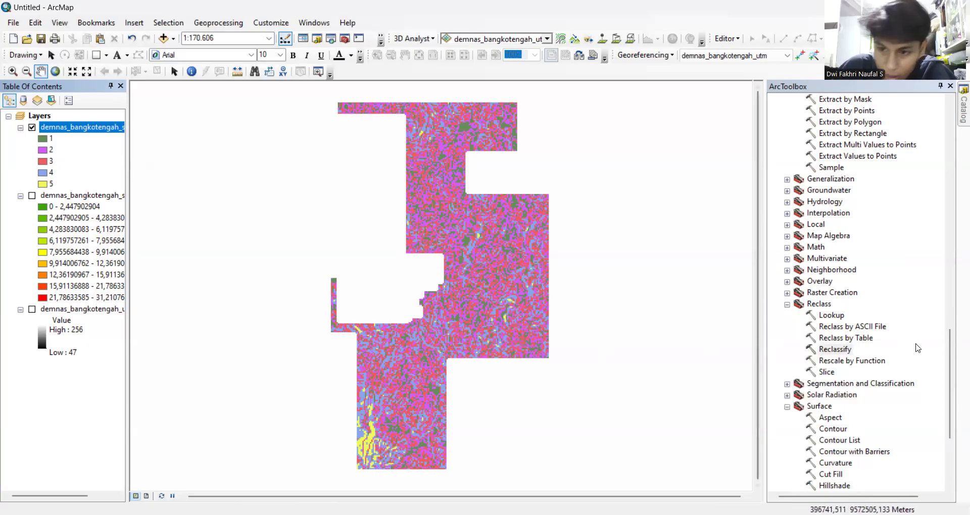
# Open the Raster to Polygon conversion tool and set demnas_bangkotengah_slope_reclass as the input raster.
pyautogui.moveTo(952, 367); pyautogui.dragTo(948, 152)
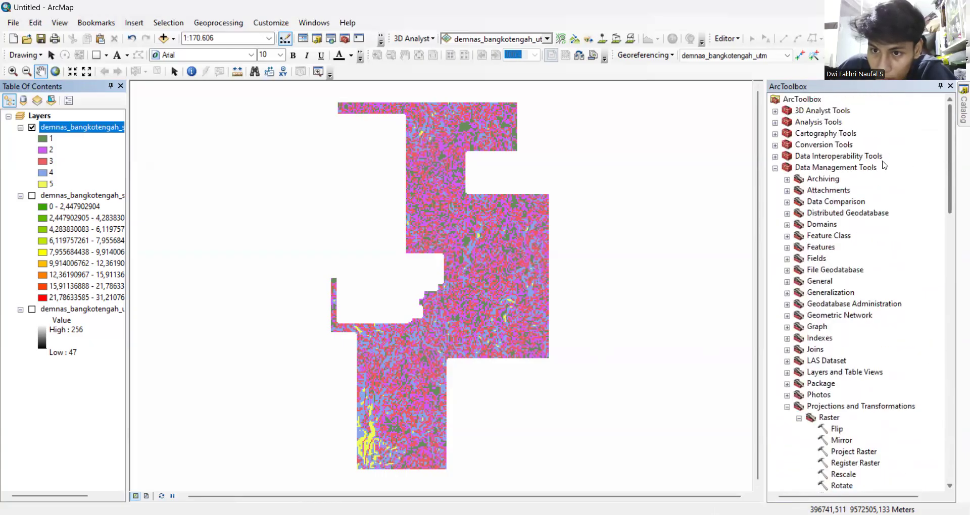
pyautogui.click(775, 146)
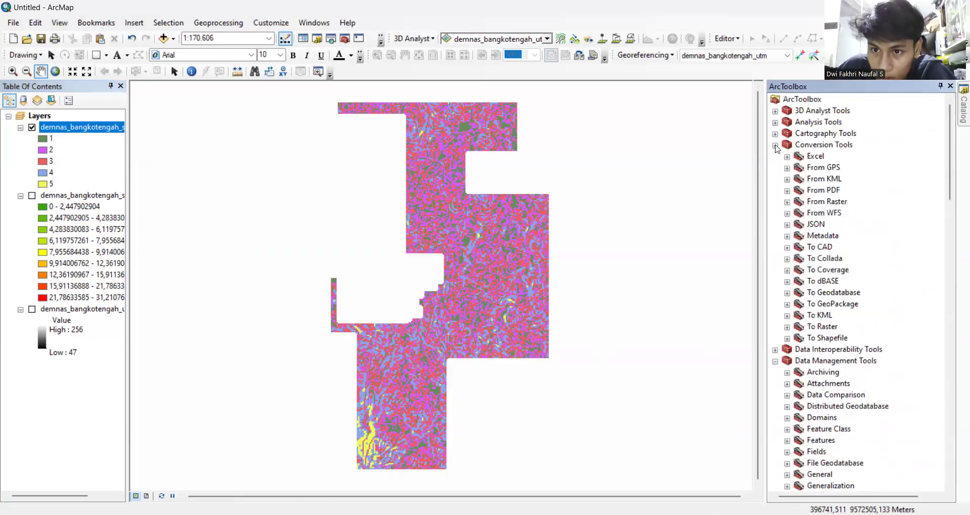
pyautogui.click(788, 202)
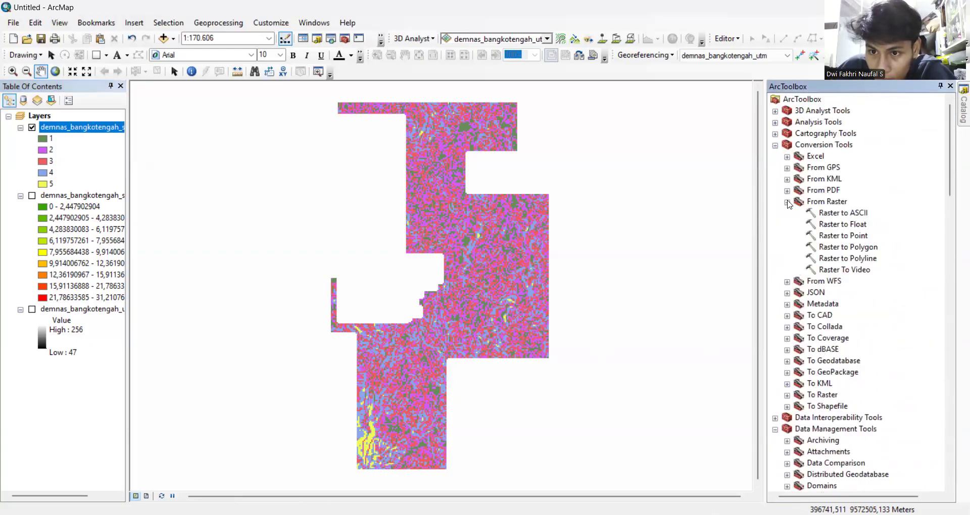
pyautogui.click(849, 249)
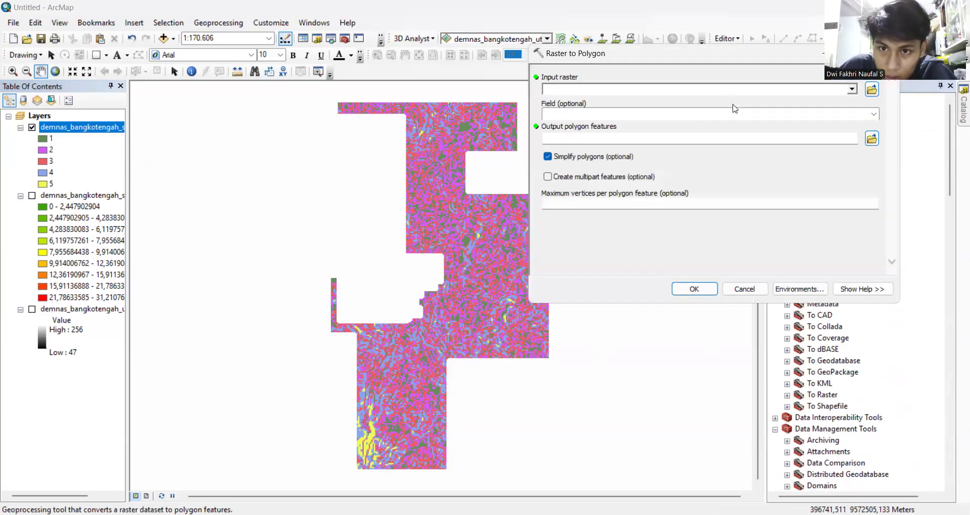
pyautogui.click(852, 89)
pyautogui.click(636, 104)
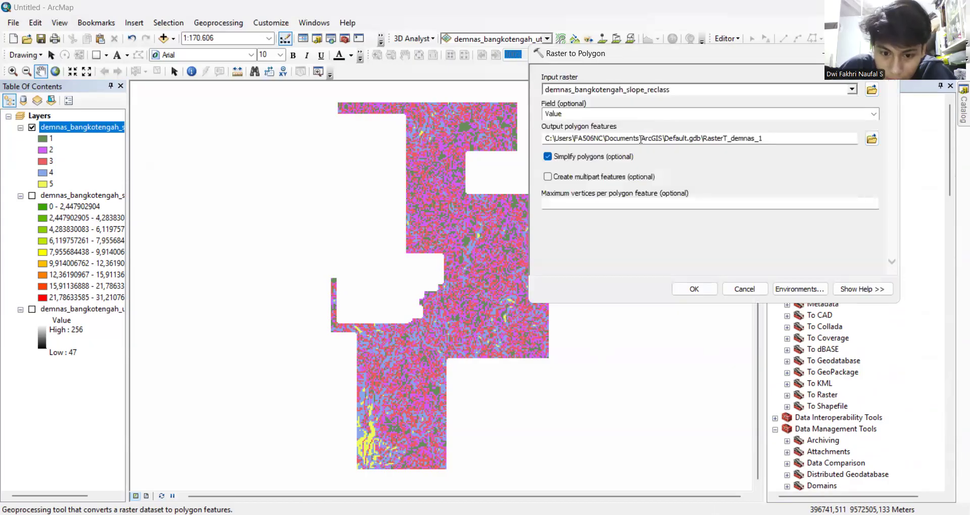
# Run Raster to Polygon with the output saved as bangkotengah_slope in New File Geodatabase.gdb.
pyautogui.click(869, 139)
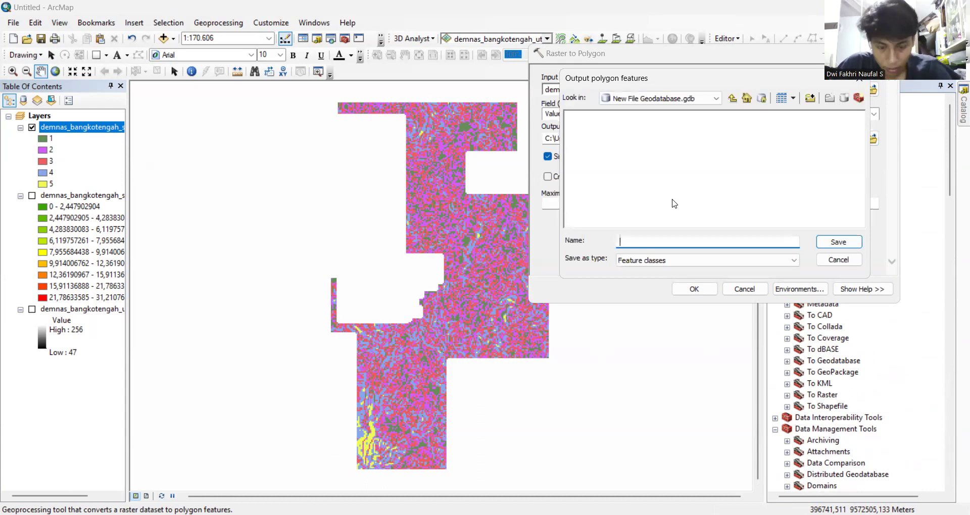
pyautogui.click(730, 99)
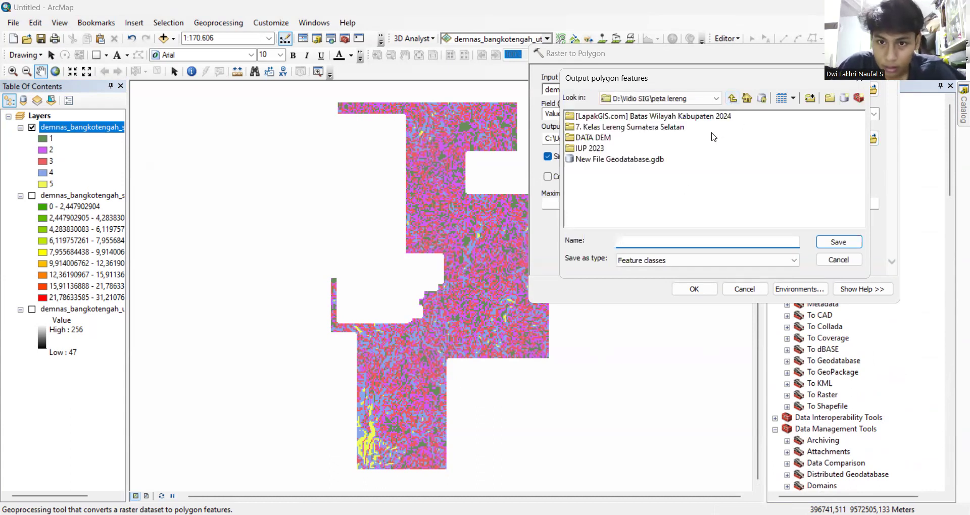
pyautogui.doubleClick(602, 160)
pyautogui.click(642, 242)
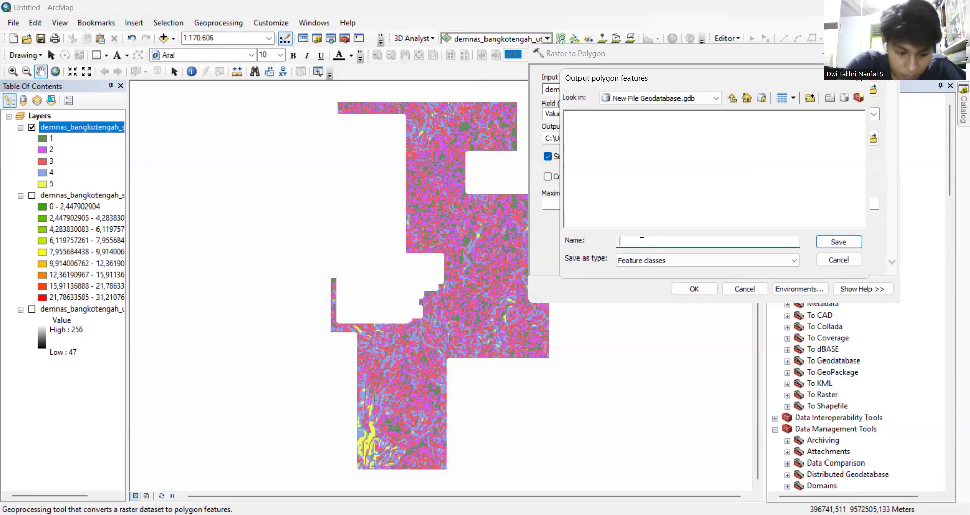
pyautogui.write('bangkotengah')
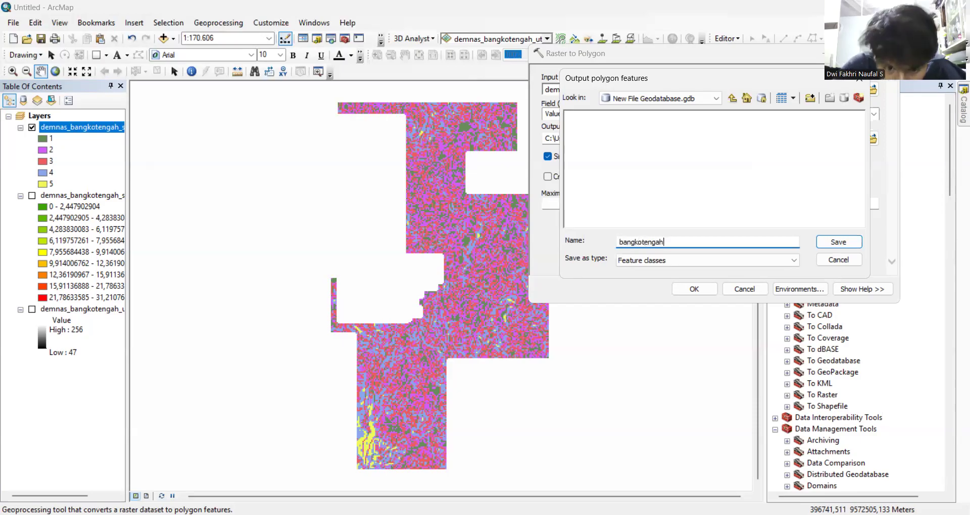
pyautogui.write('_slope')
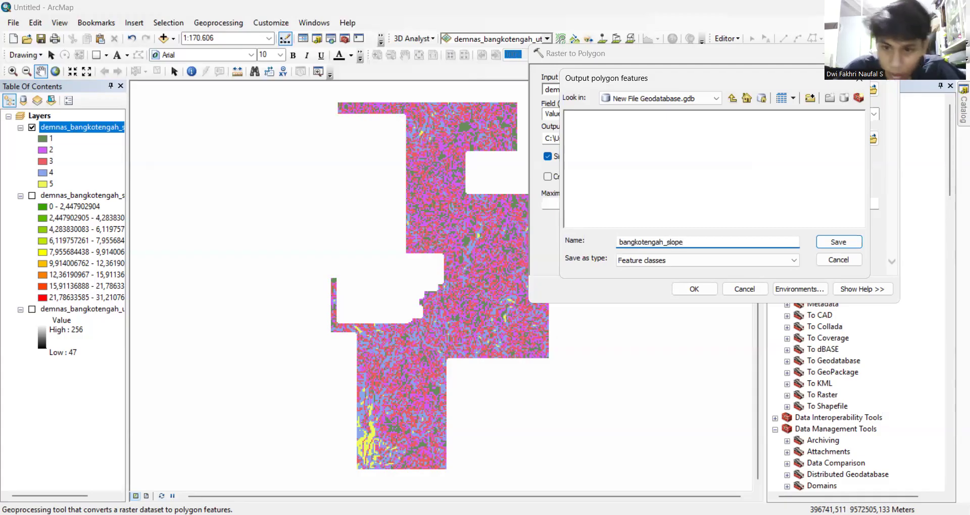
pyautogui.click(839, 242)
pyautogui.click(694, 289)
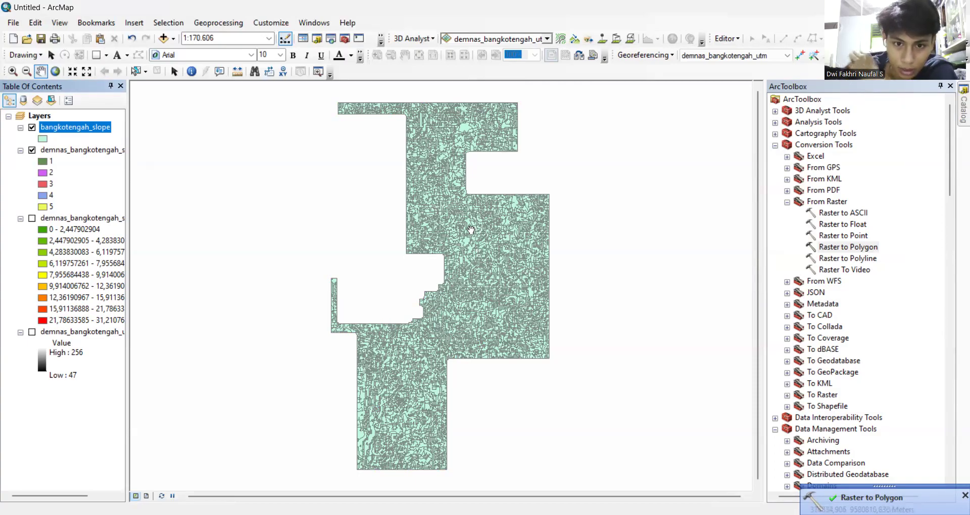
# Inspect the bangkotengah_slope polygons on the map and review the gridcode, length and area fields in their attribute table.
pyautogui.scroll(-3, 475, 233)
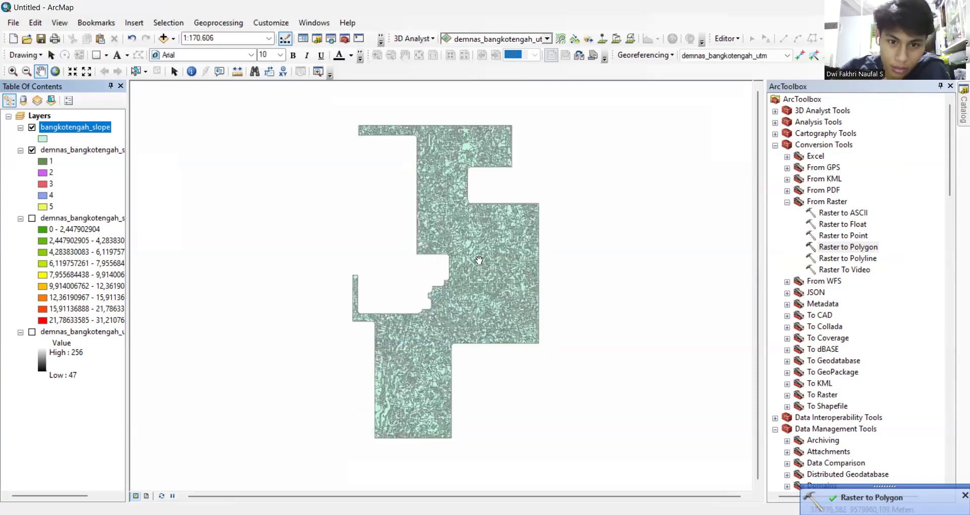
pyautogui.scroll(1, 493, 235)
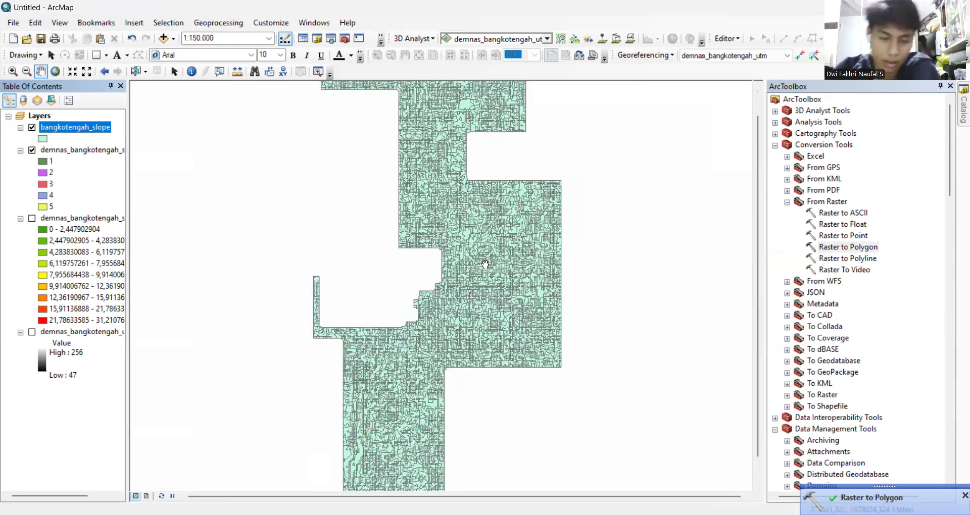
pyautogui.scroll(1, 485, 264)
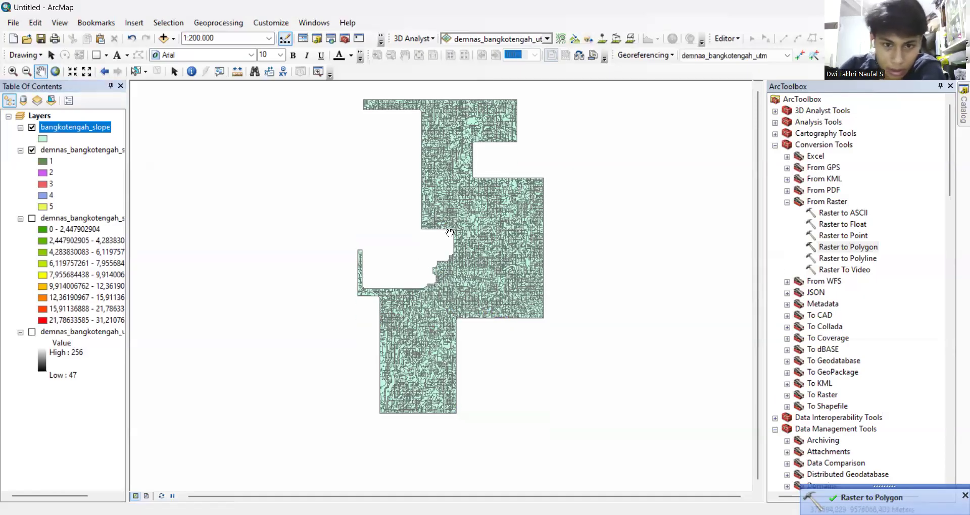
pyautogui.scroll(-1, 449, 233)
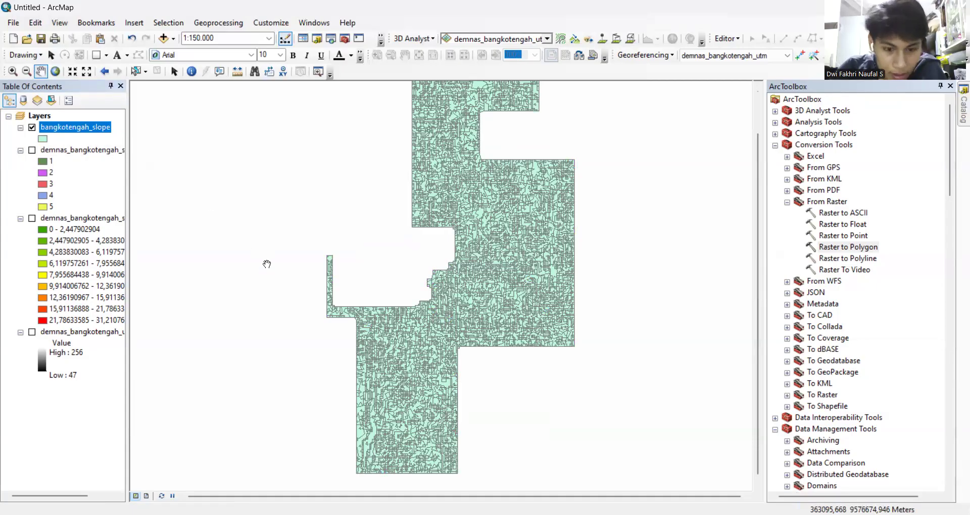
pyautogui.rightClick(89, 129)
pyautogui.click(140, 159)
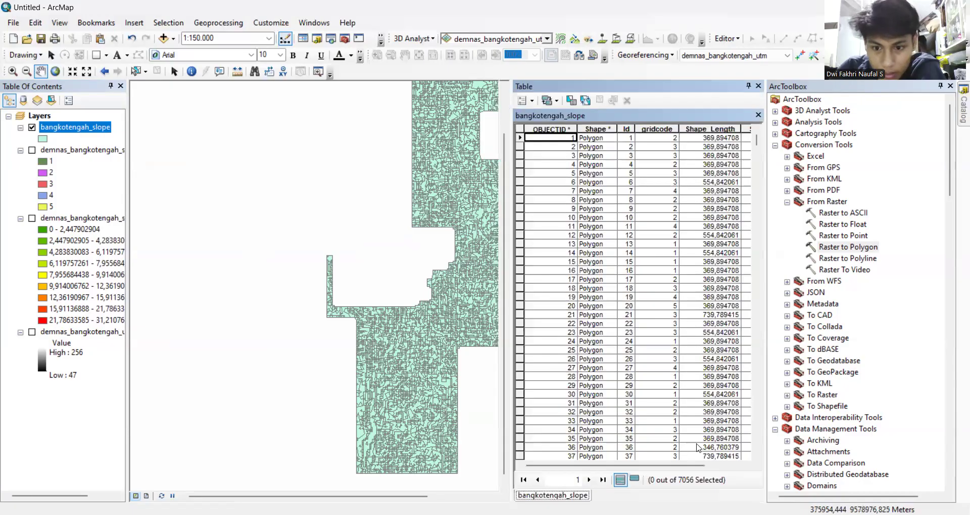
pyautogui.moveTo(724, 462)
pyautogui.mouseDown()
pyautogui.moveTo(736, 463)
pyautogui.moveTo(690, 468)
pyautogui.moveTo(714, 468)
pyautogui.mouseUp()
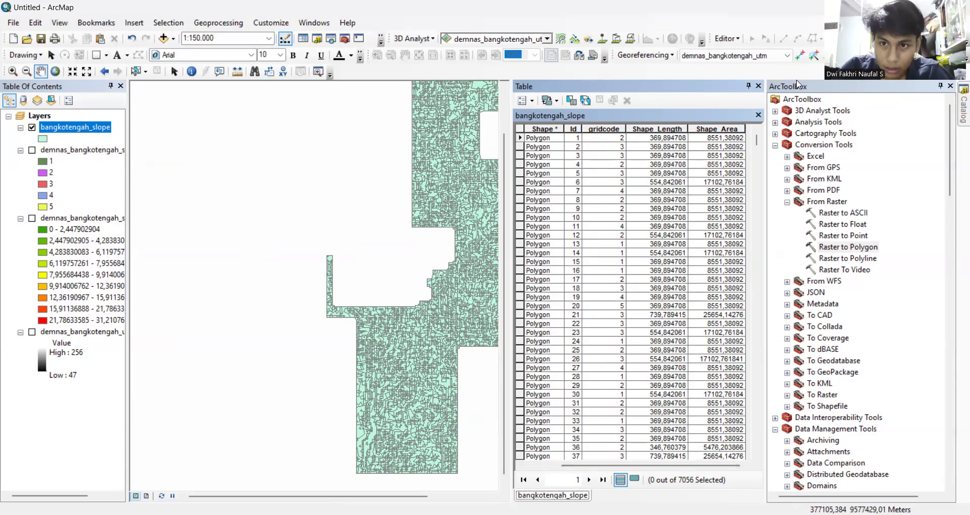
# Set up a Dissolve of bangkotengah_slope with output bangkotengah_slope_dissolve in New File Geodatabase.gdb.
pyautogui.click(218, 23)
pyautogui.click(250, 102)
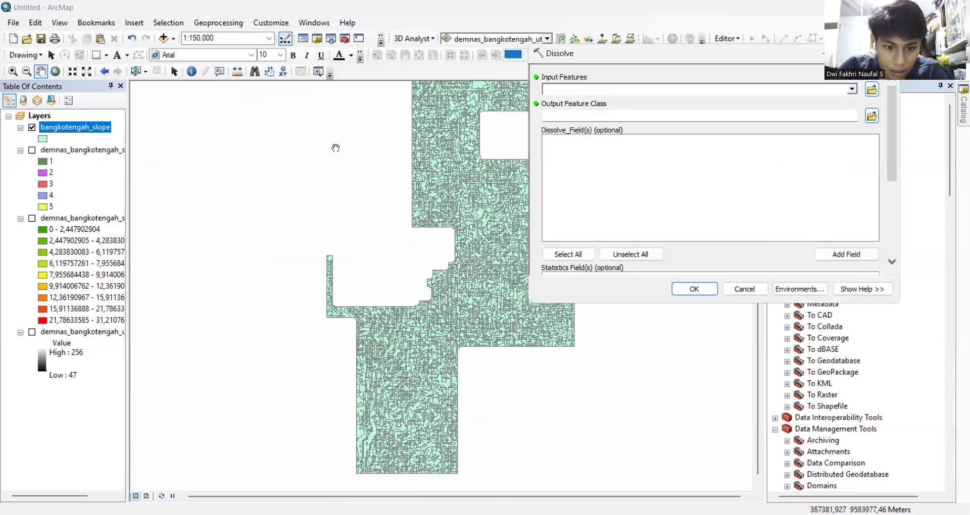
pyautogui.click(853, 90)
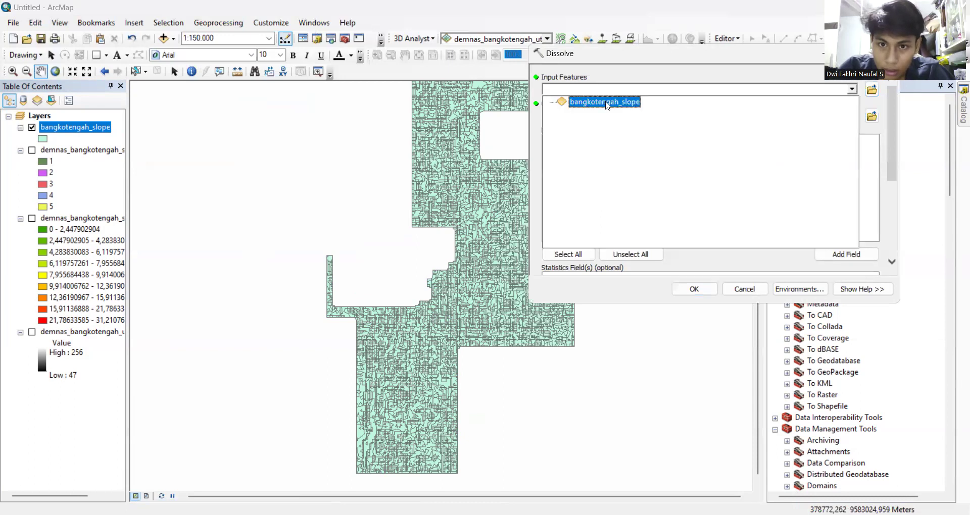
pyautogui.click(606, 103)
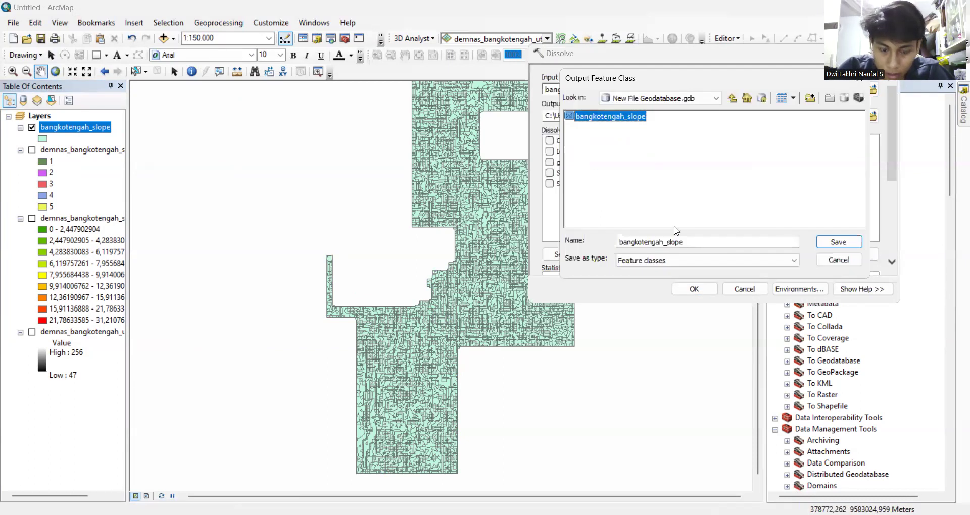
pyautogui.click(699, 244)
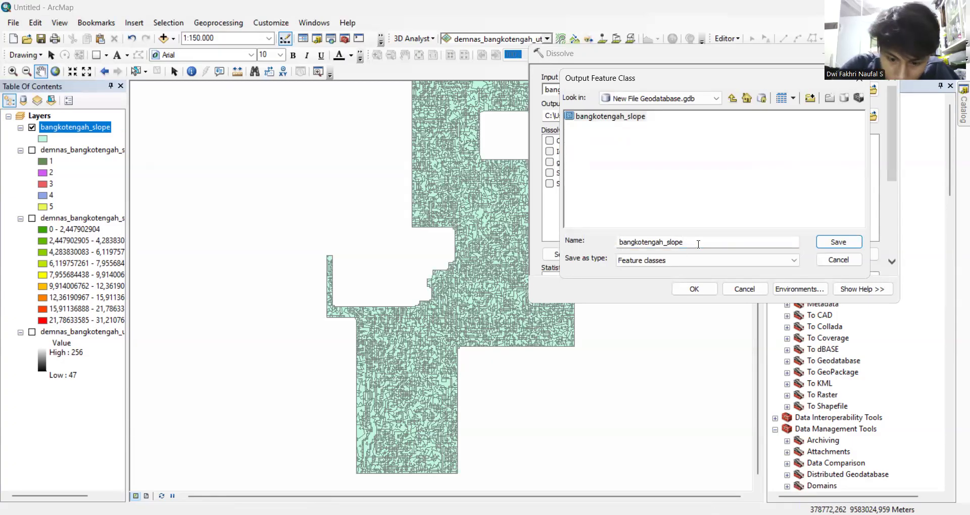
pyautogui.write('_dissolve')
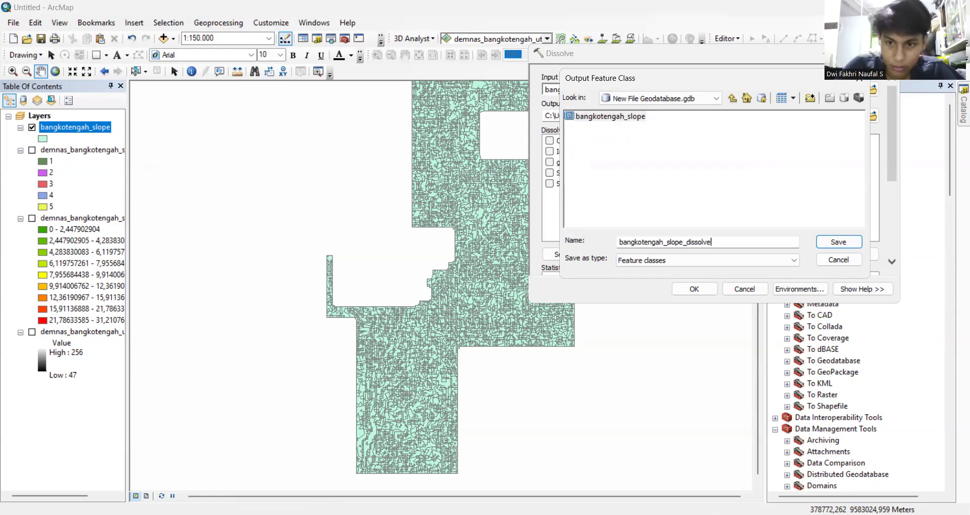
pyautogui.click(840, 243)
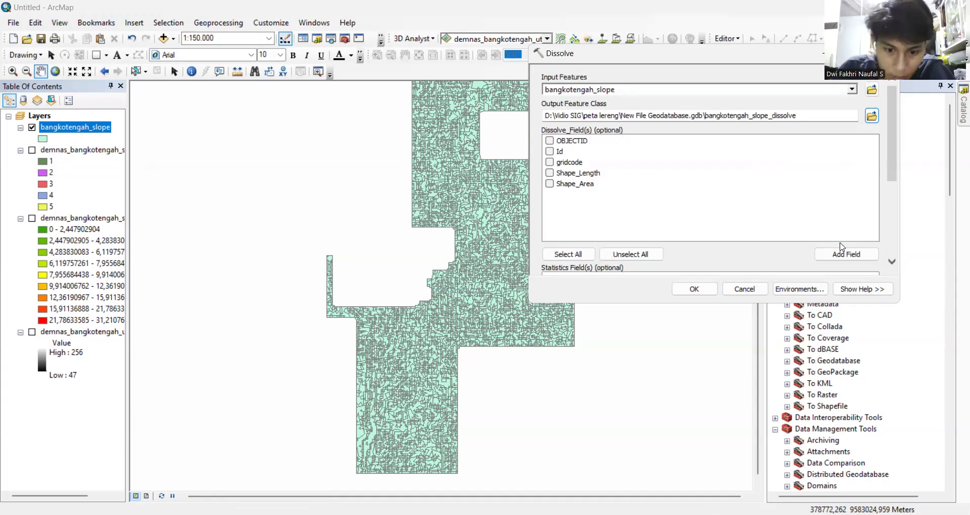
# Choose gridcode as the dissolve field and run the Dissolve.
pyautogui.click(550, 162)
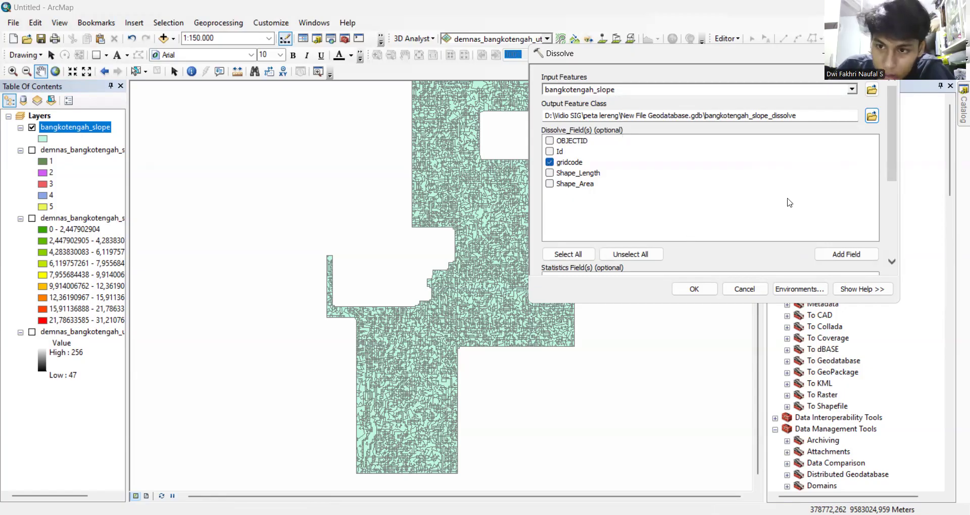
pyautogui.moveTo(898, 167); pyautogui.dragTo(900, 248)
pyautogui.click(706, 291)
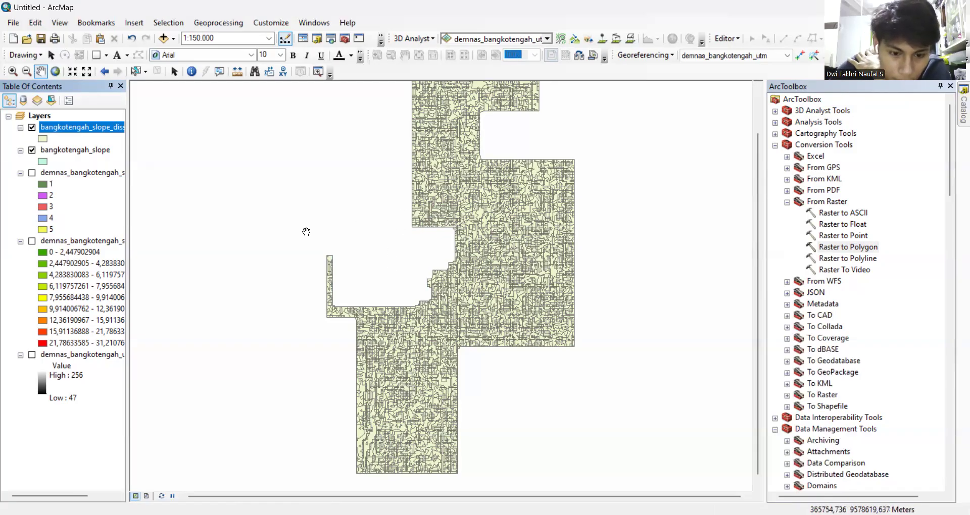
# Review the attribute table of bangkotengah_slope_dissolve, including its gridcode and area fields, and close it.
pyautogui.rightClick(81, 128)
pyautogui.click(123, 164)
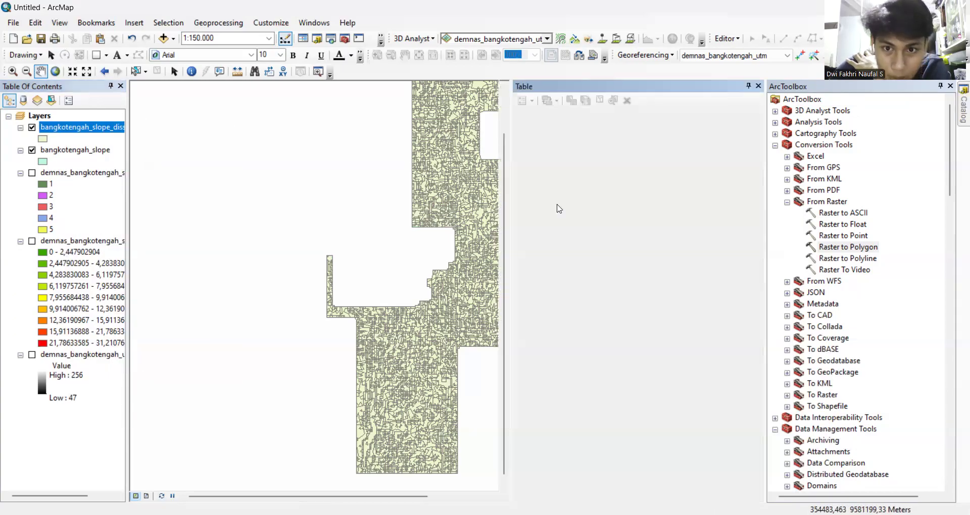
pyautogui.moveTo(687, 468); pyautogui.dragTo(735, 467)
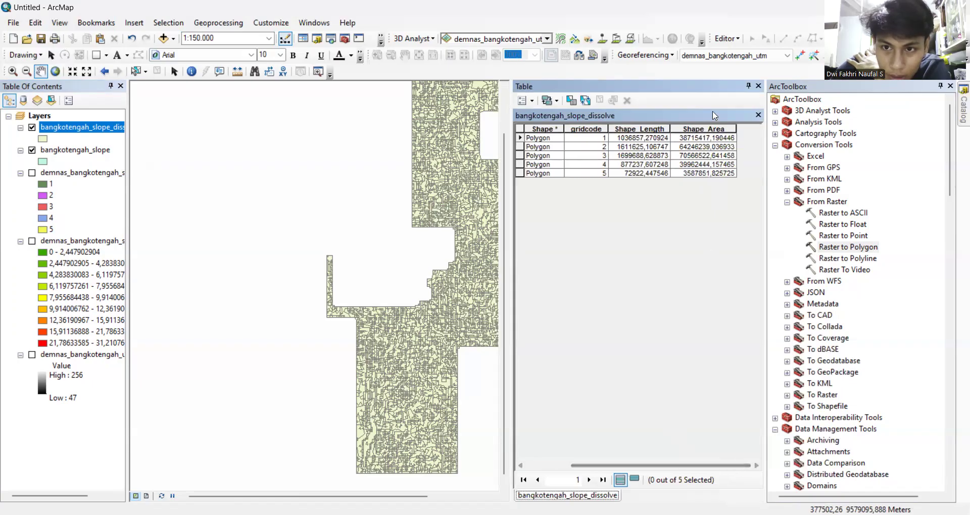
pyautogui.click(758, 86)
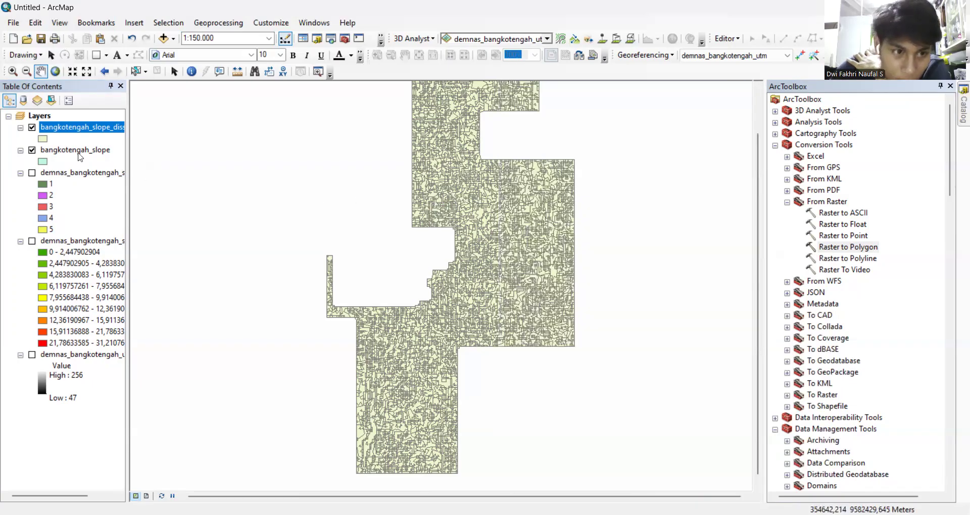
# Hide the bangkotengah_slope layer and set the dissolved layer's symbology to unique values of the gridcode field.
pyautogui.click(32, 150)
pyautogui.rightClick(56, 127)
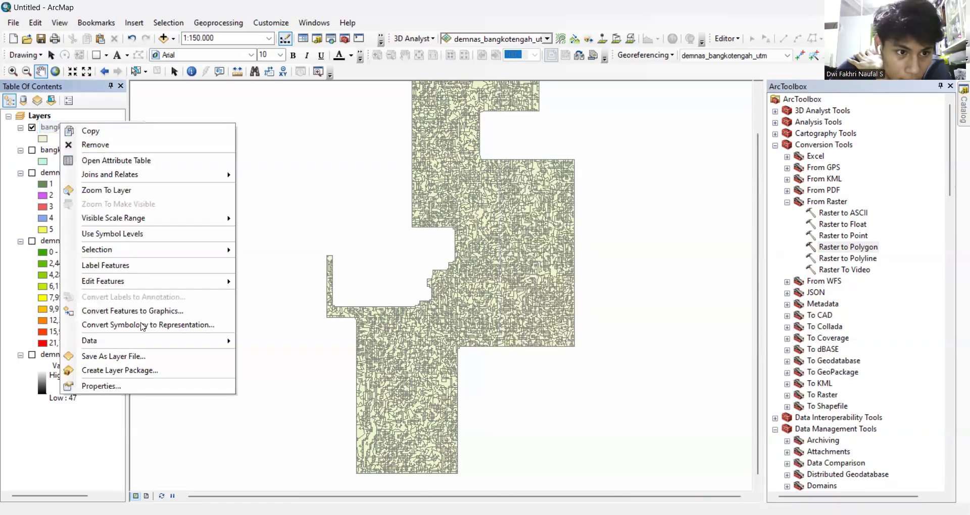
pyautogui.click(120, 385)
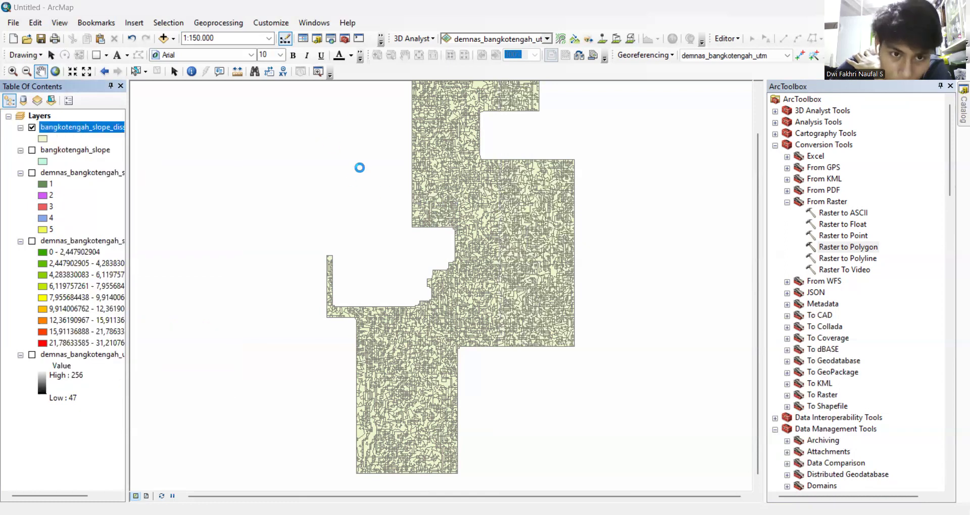
pyautogui.click(427, 111)
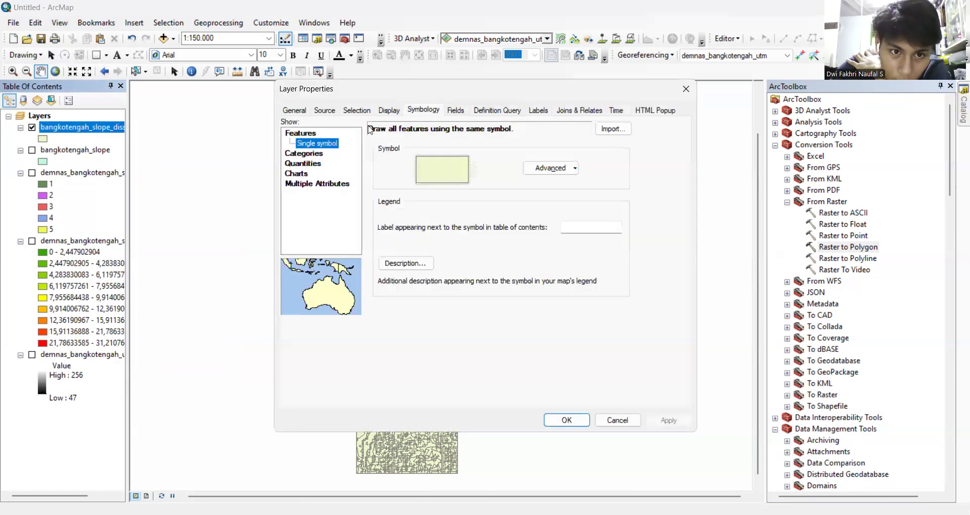
pyautogui.click(318, 154)
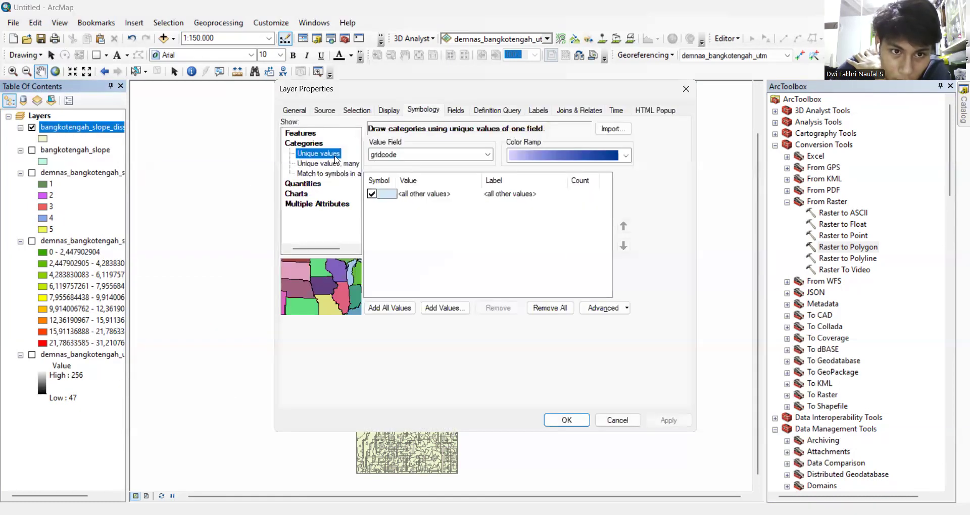
pyautogui.click(488, 157)
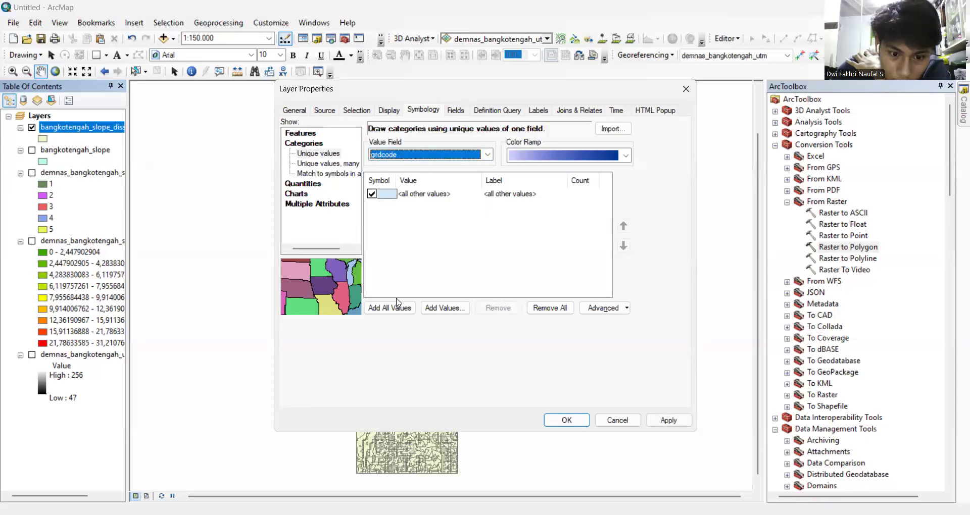
# Add all gridcode values to the symbology and colour them with the dark green to yellow to red ramp.
pyautogui.click(626, 156)
pyautogui.scroll(-1, 628, 261)
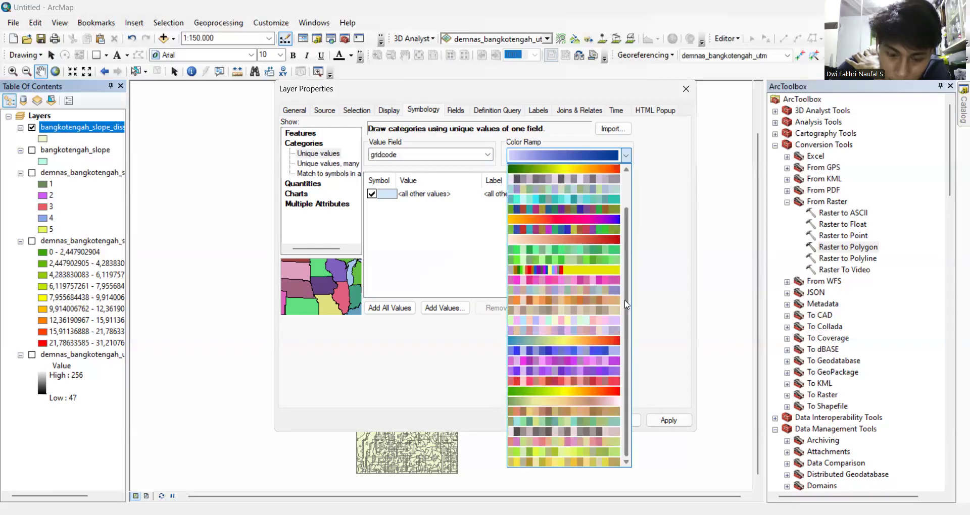
pyautogui.click(564, 391)
pyautogui.click(397, 311)
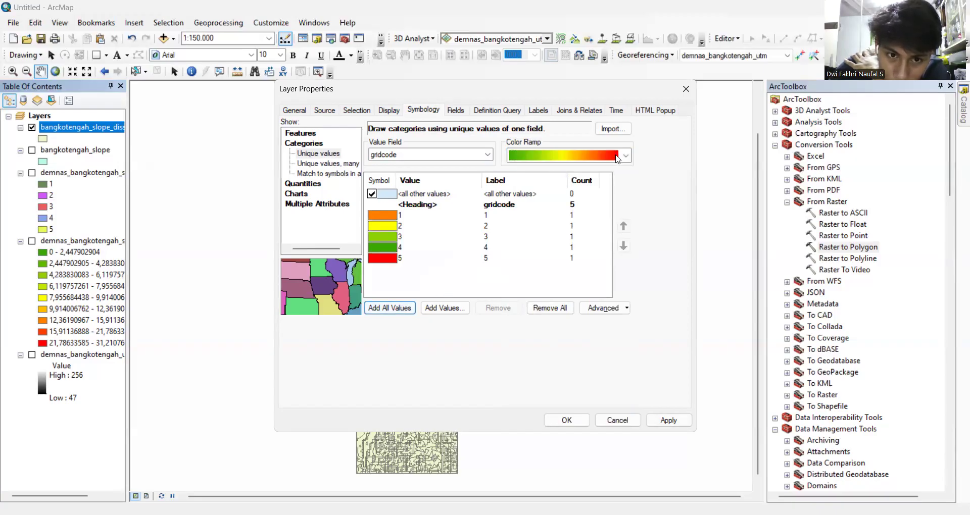
pyautogui.click(625, 157)
pyautogui.scroll(-2, 629, 262)
pyautogui.scroll(2, 628, 262)
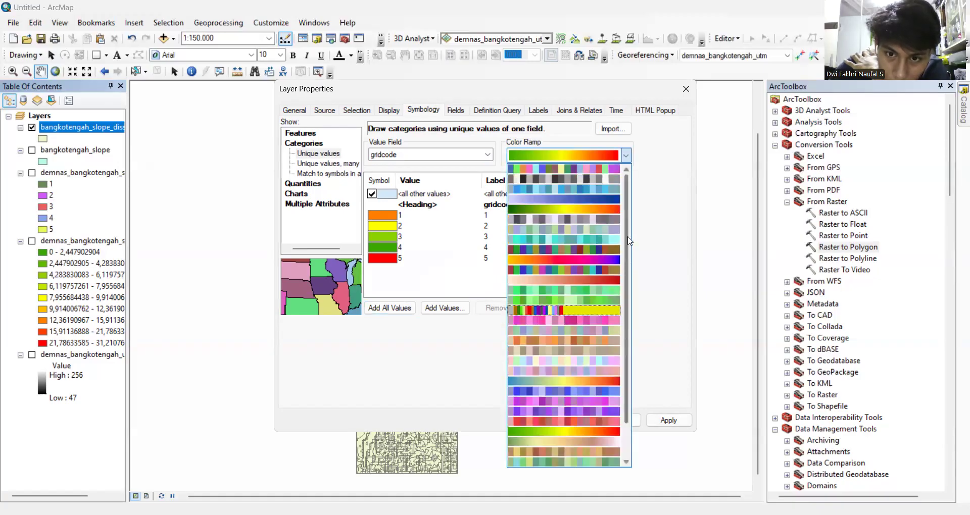
pyautogui.click(603, 208)
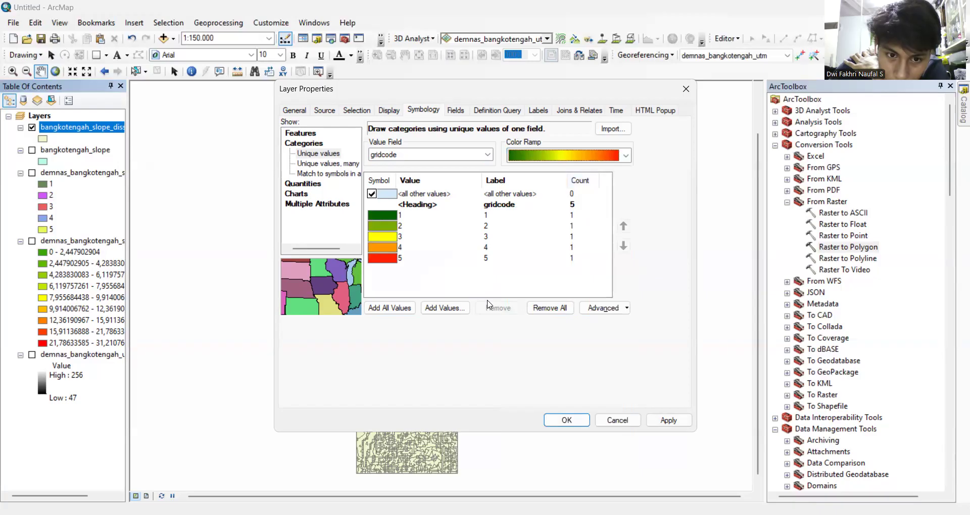
# Turn off the all other values class and apply the Hollow symbol to all gridcode classes.
pyautogui.click(371, 194)
pyautogui.rightClick(374, 182)
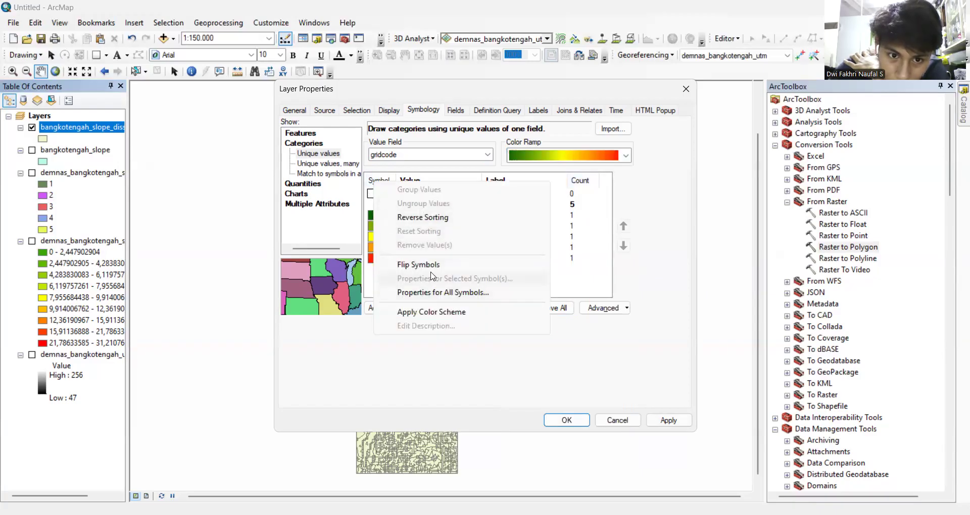
pyautogui.click(437, 293)
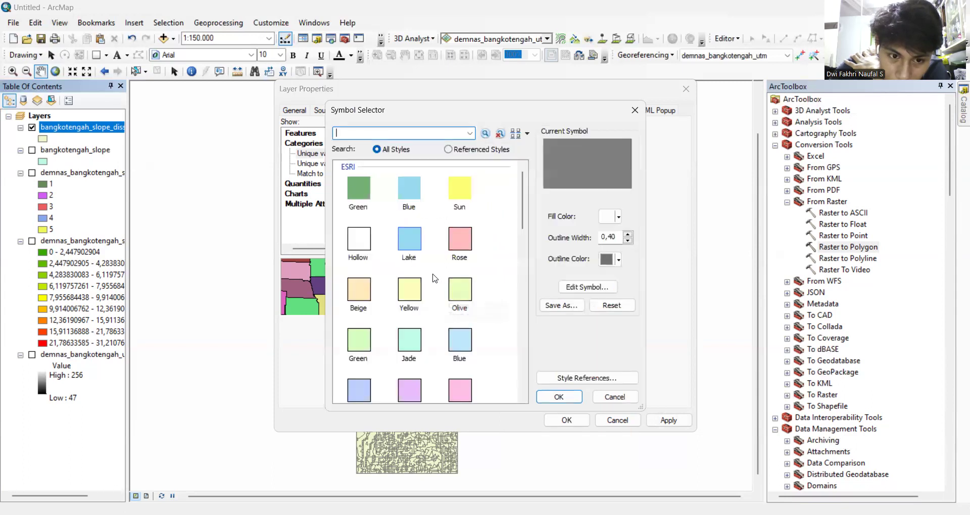
pyautogui.click(359, 240)
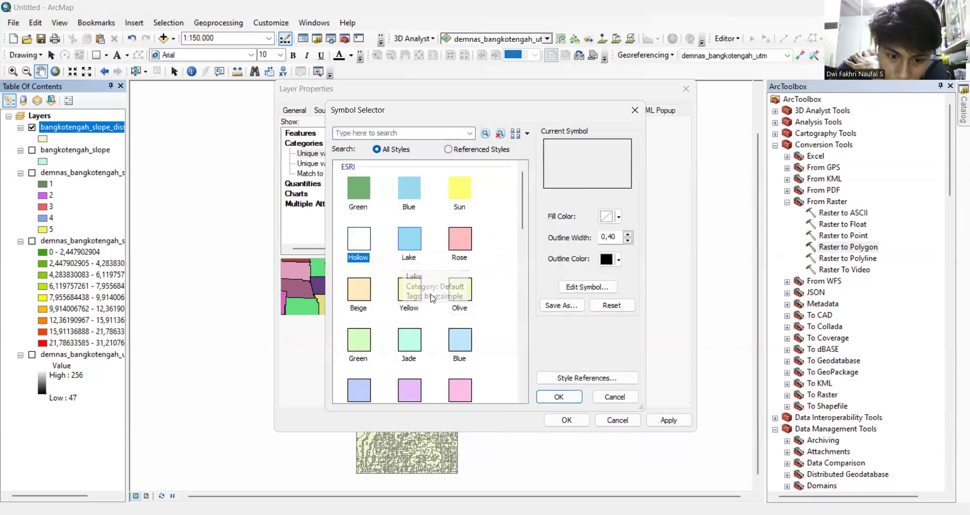
pyautogui.click(559, 397)
pyautogui.click(566, 417)
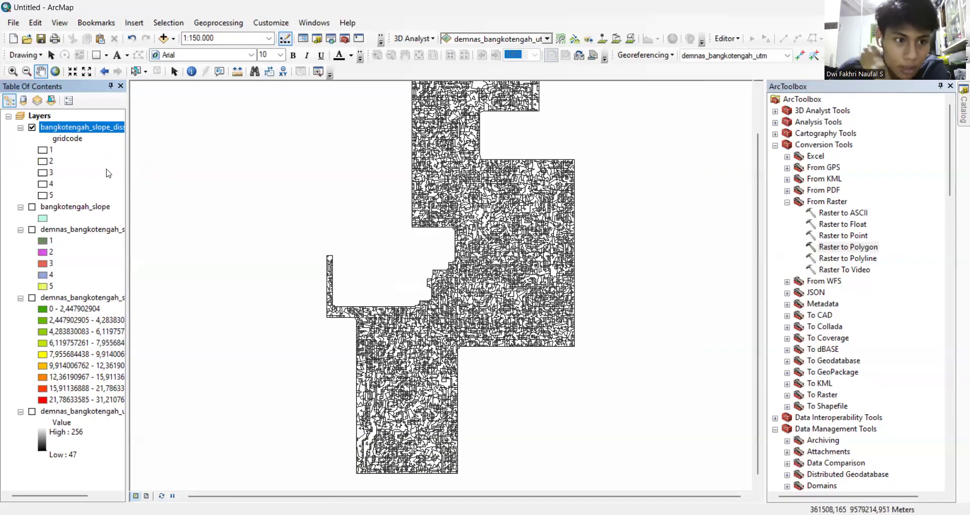
# Reopen the dissolved layer's symbology and recolour the gridcode classes with the bright green to yellow to red ramp.
pyautogui.click(48, 128)
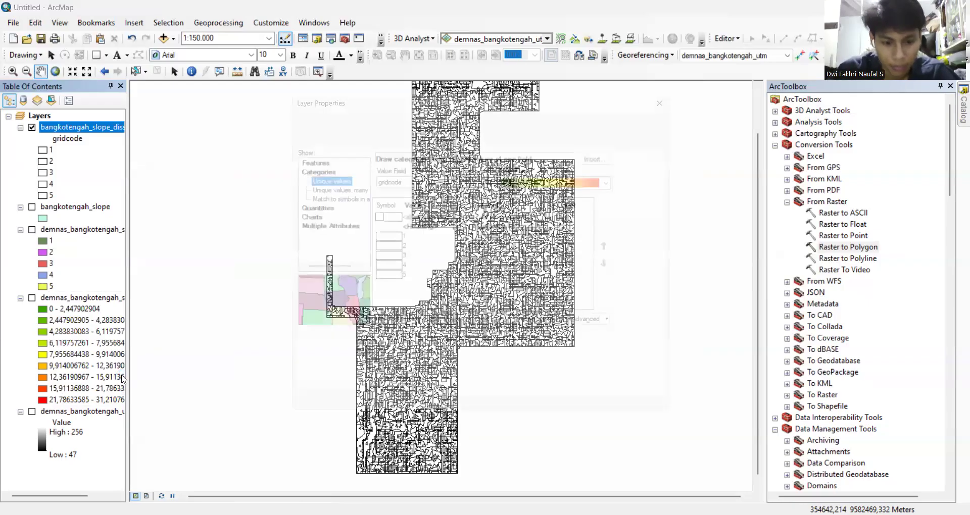
pyautogui.click(372, 205)
pyautogui.click(427, 313)
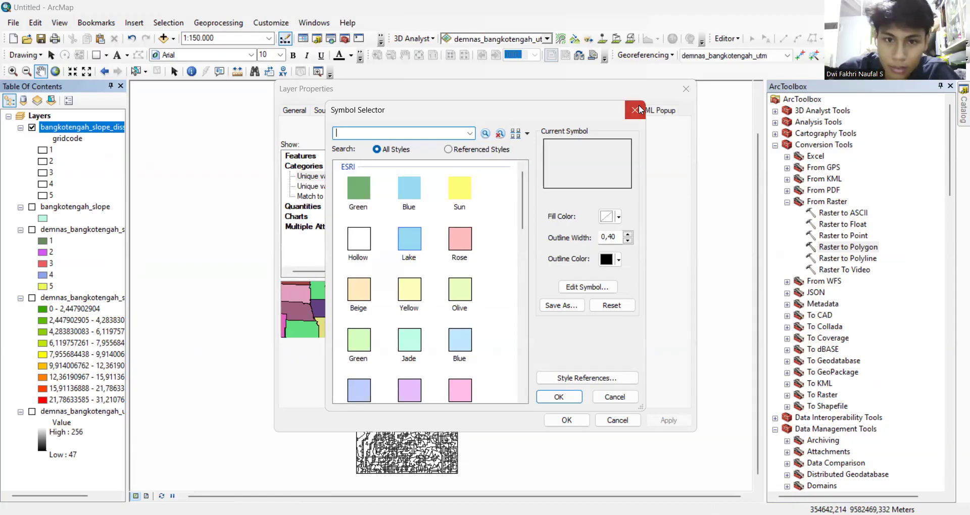
pyautogui.press('Escape')
pyautogui.click(625, 178)
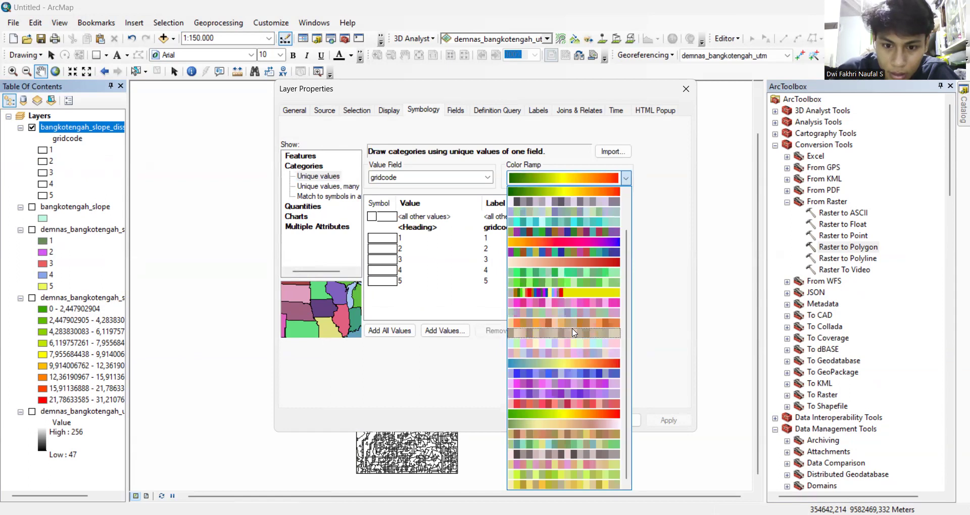
pyautogui.click(569, 415)
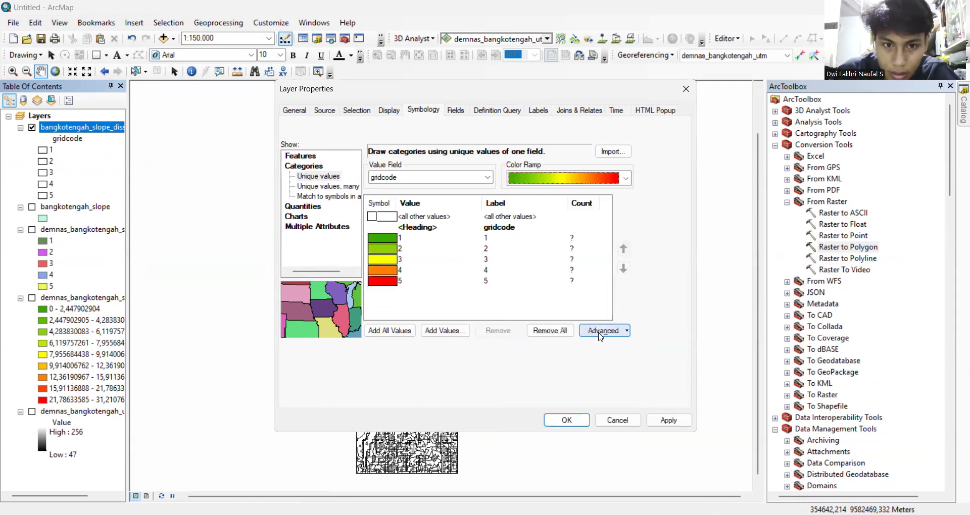
# Remove the outline colour from all gridcode symbols and apply the symbology to the dissolved layer.
pyautogui.click(382, 205)
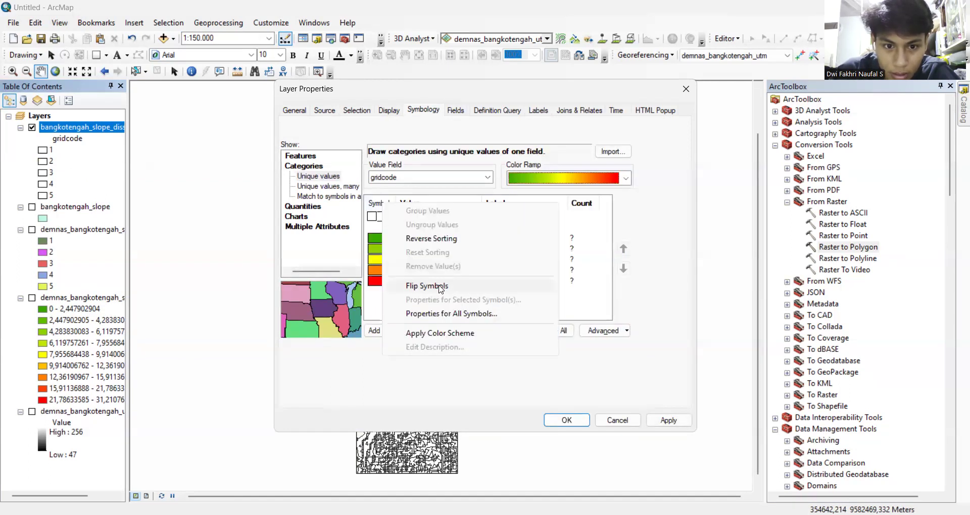
pyautogui.click(438, 313)
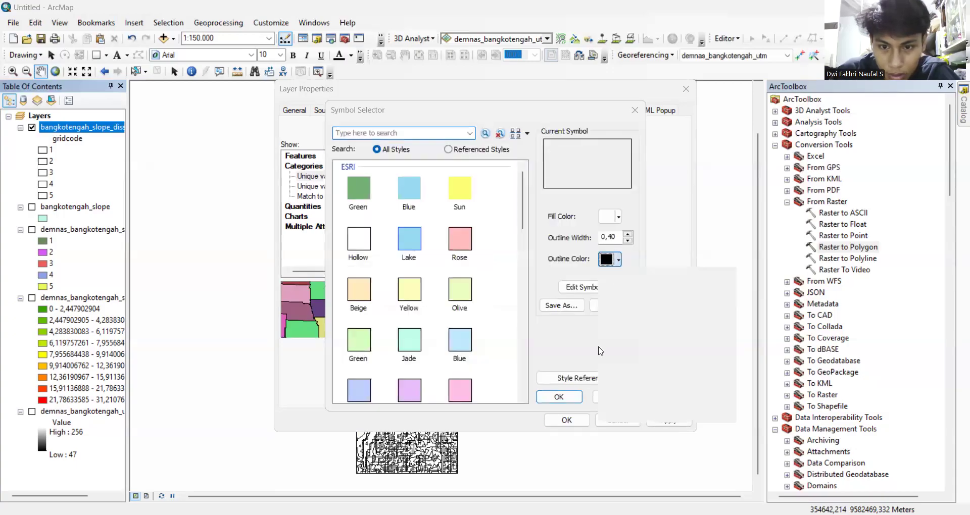
pyautogui.click(568, 398)
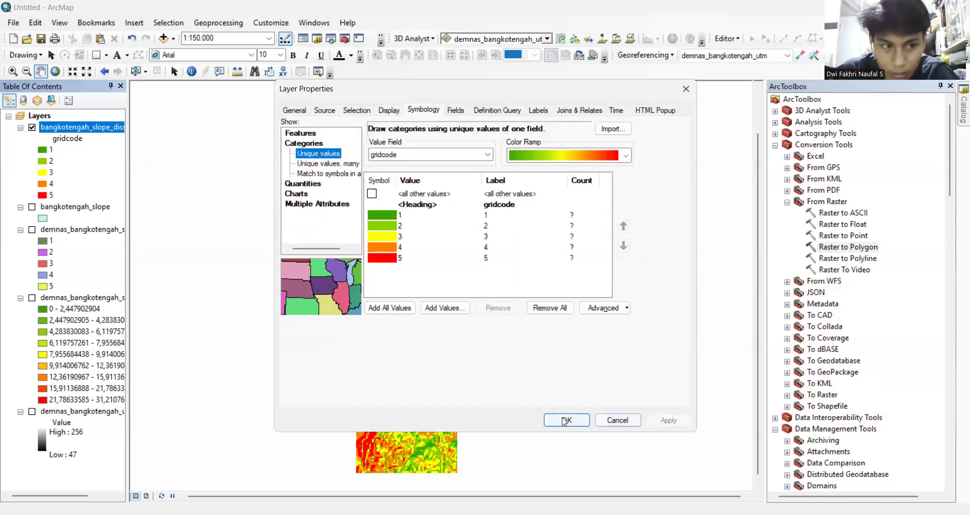
pyautogui.press('Return')
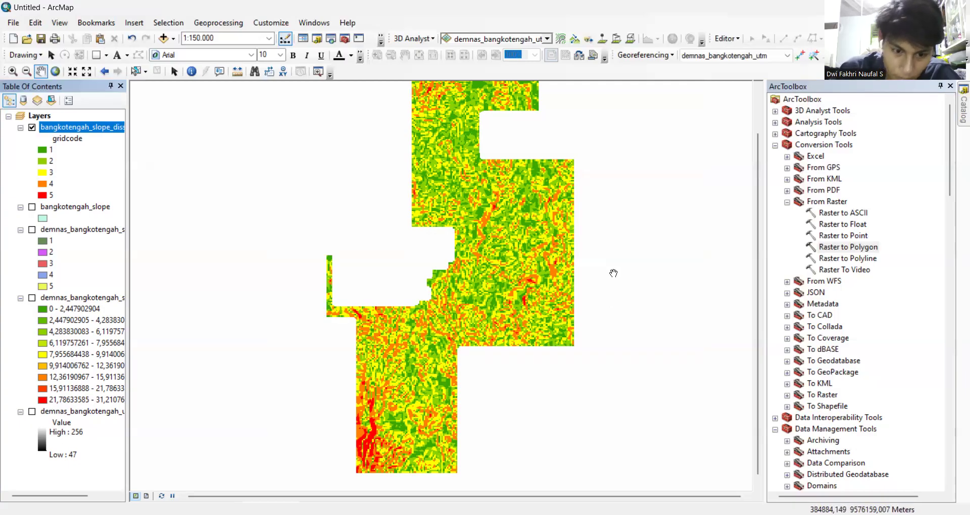
pyautogui.scroll(-1, 616, 271)
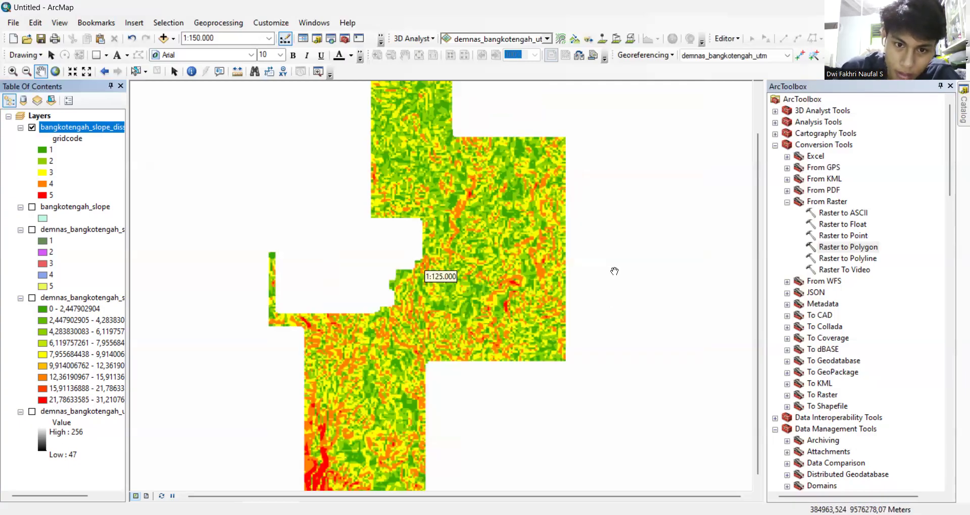
pyautogui.scroll(4, 614, 272)
pyautogui.scroll(-1, 614, 272)
pyautogui.moveTo(604, 267); pyautogui.dragTo(539, 251)
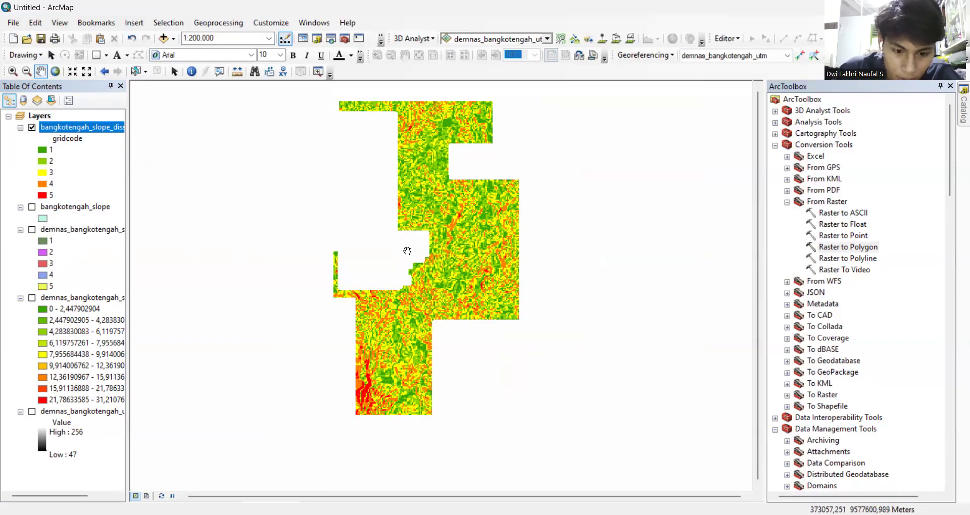
# Open the Spatial Analyst Hillshade tool and use demnas_bangkotengah_utm as its input raster.
pyautogui.moveTo(954, 182); pyautogui.dragTo(956, 445)
pyautogui.click(831, 418)
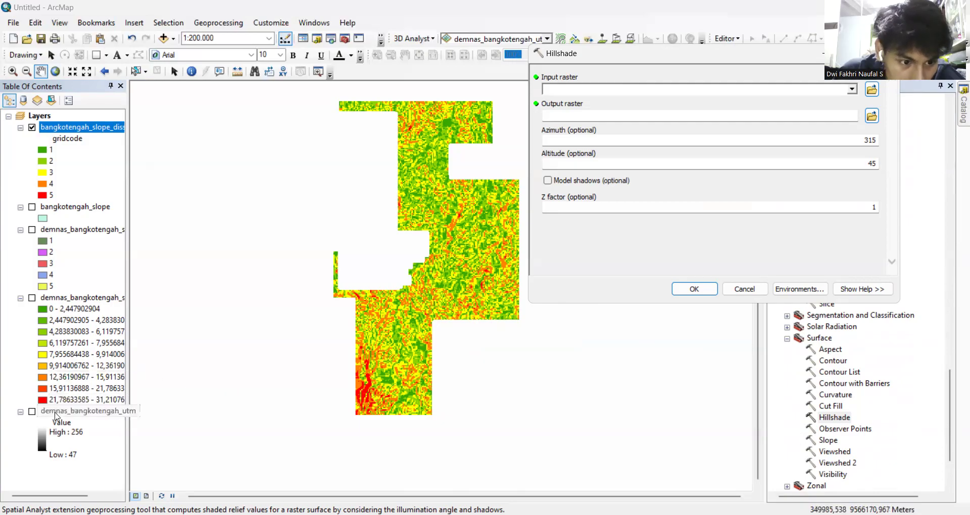
pyautogui.moveTo(57, 417); pyautogui.dragTo(580, 88)
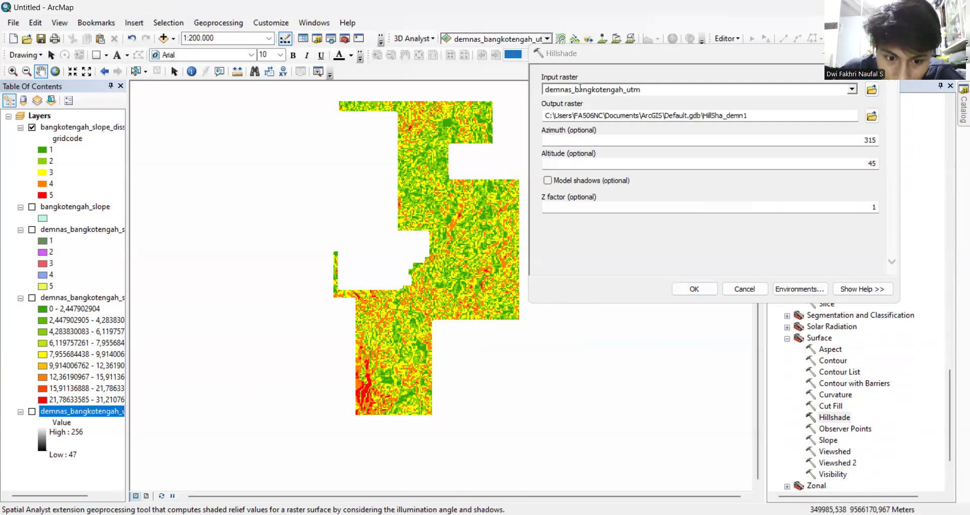
# Set the output raster to demnas_bangkotengah_hillshade in New File Geodatabase.gdb and run Hillshade with model shadows enabled.
pyautogui.click(872, 115)
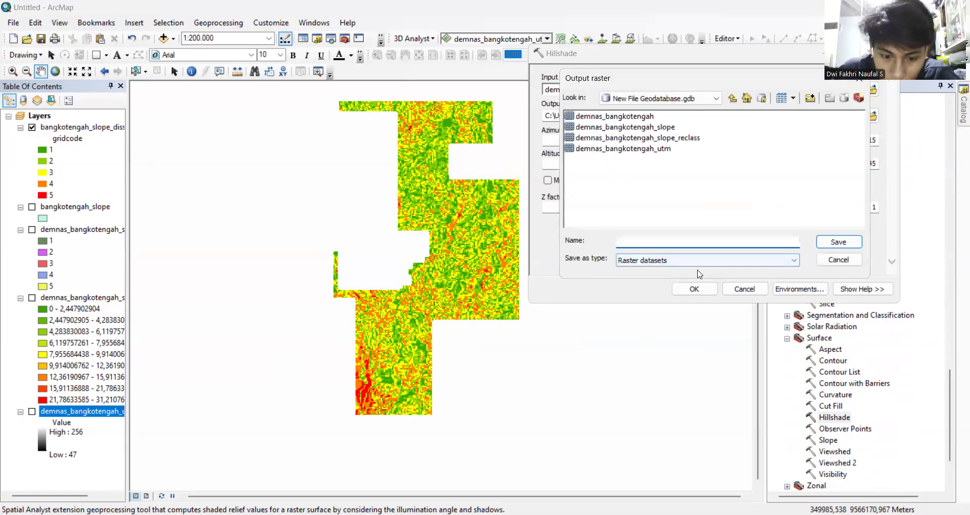
pyautogui.click(643, 149)
pyautogui.click(709, 243)
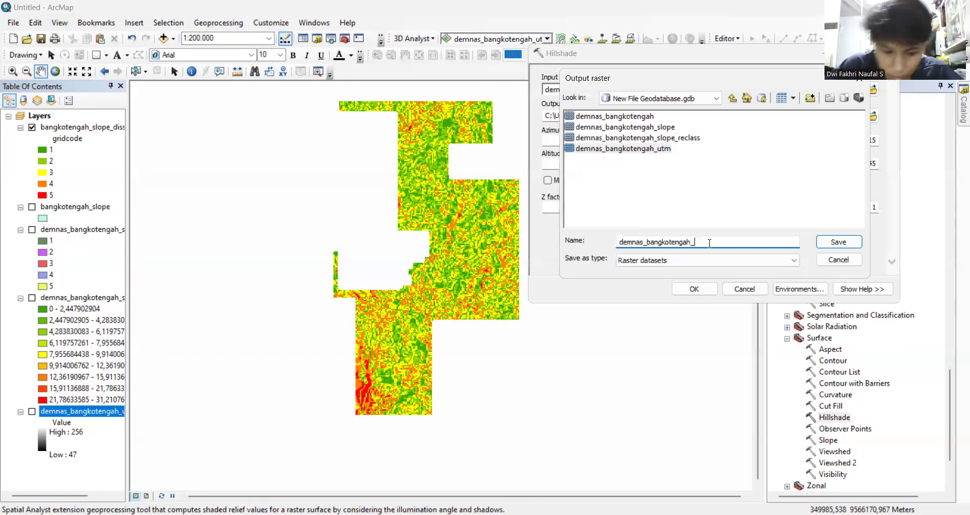
pyautogui.write('hillsha')
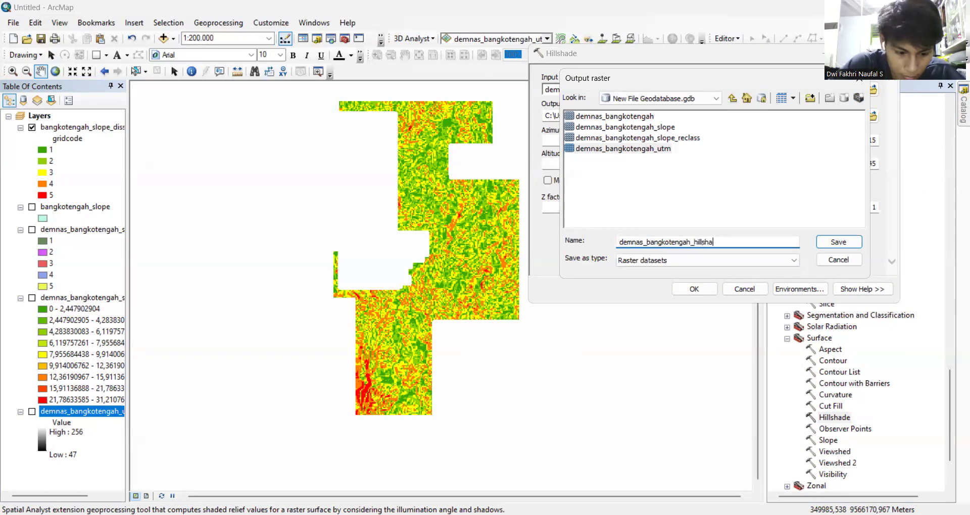
pyautogui.write('de')
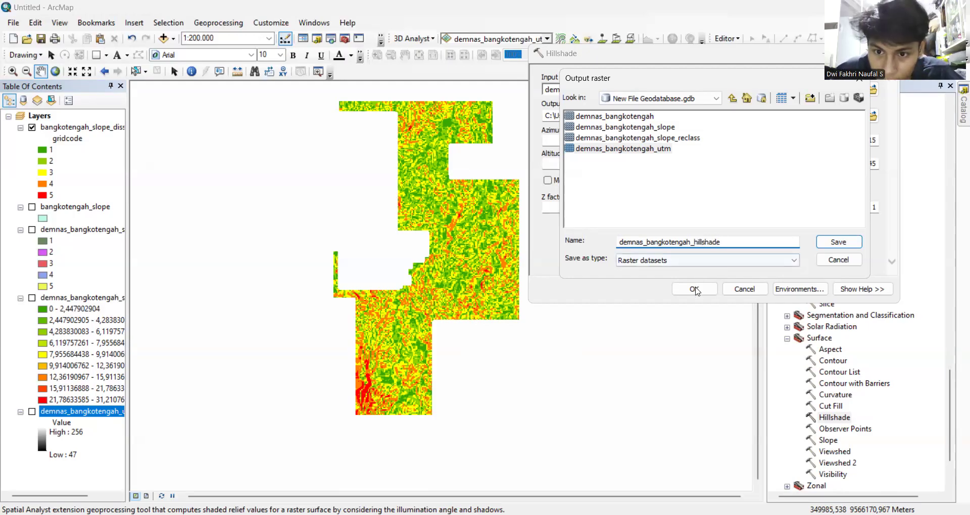
pyautogui.click(837, 243)
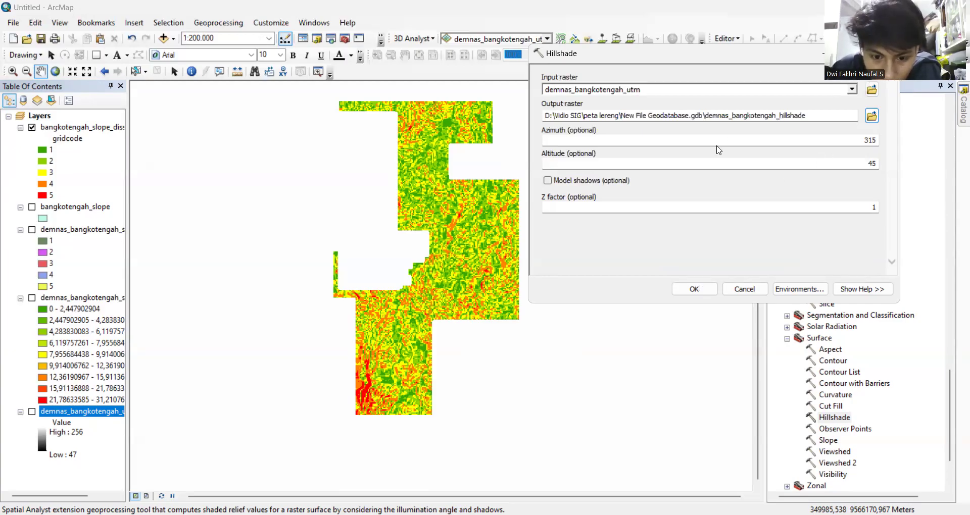
pyautogui.click(546, 181)
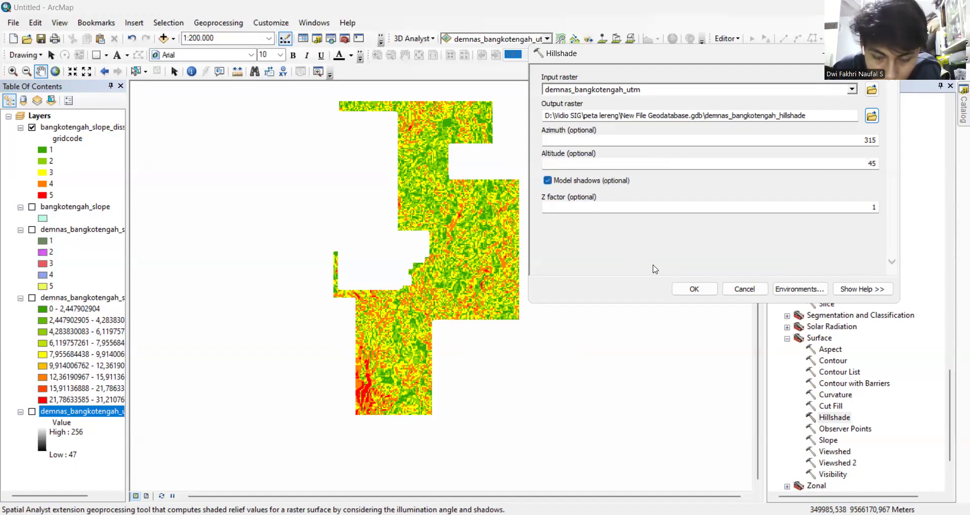
pyautogui.click(694, 289)
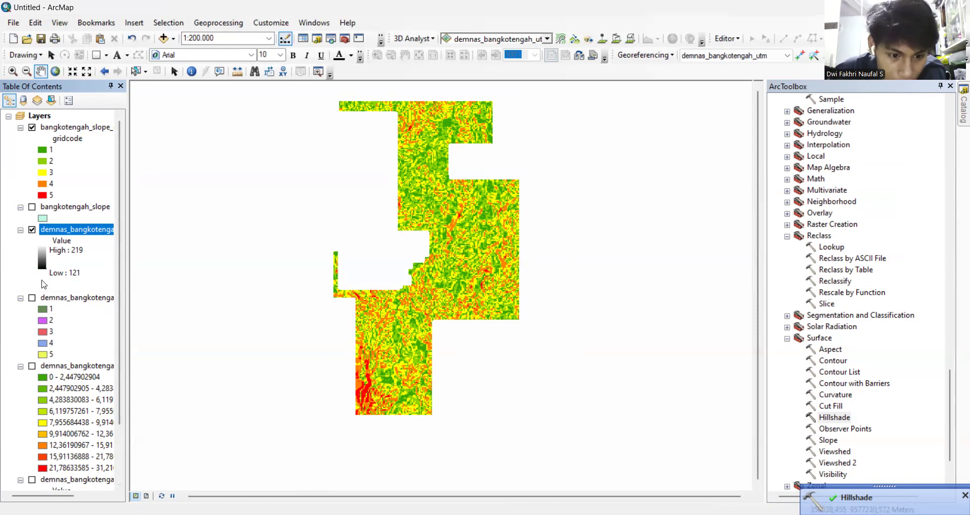
# Move the demnas_bangkotengah_hillshade layer above the dissolved slope layer in the layer order.
pyautogui.moveTo(66, 234); pyautogui.dragTo(65, 117)
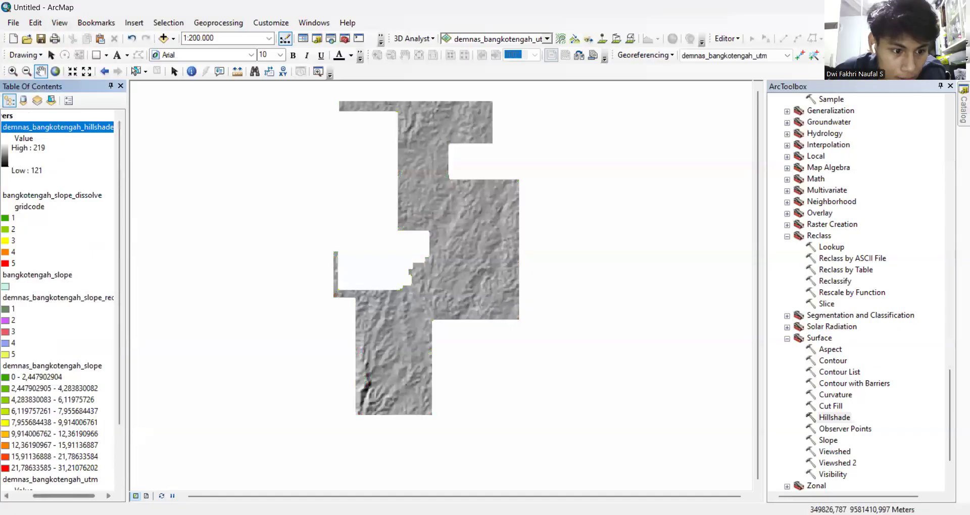
pyautogui.moveTo(75, 496); pyautogui.dragTo(52, 496)
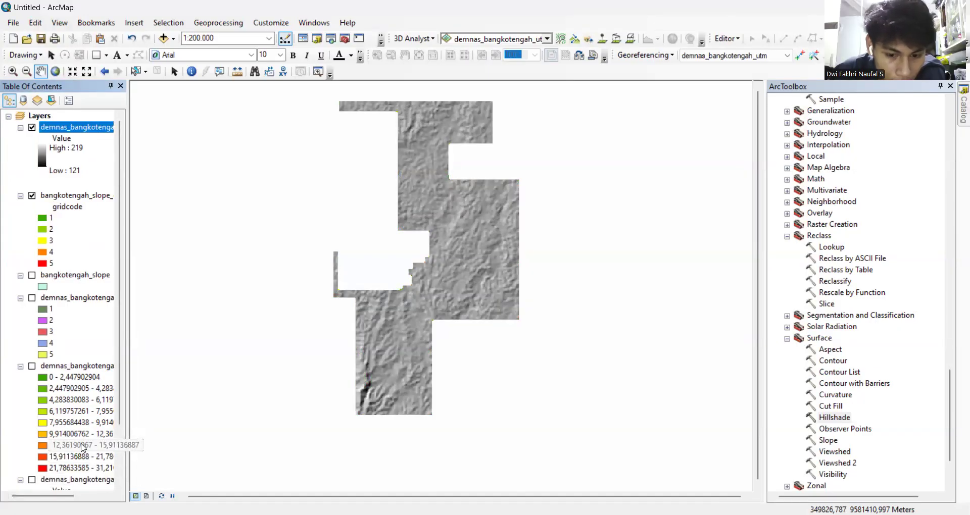
pyautogui.scroll(-1, 458, 224)
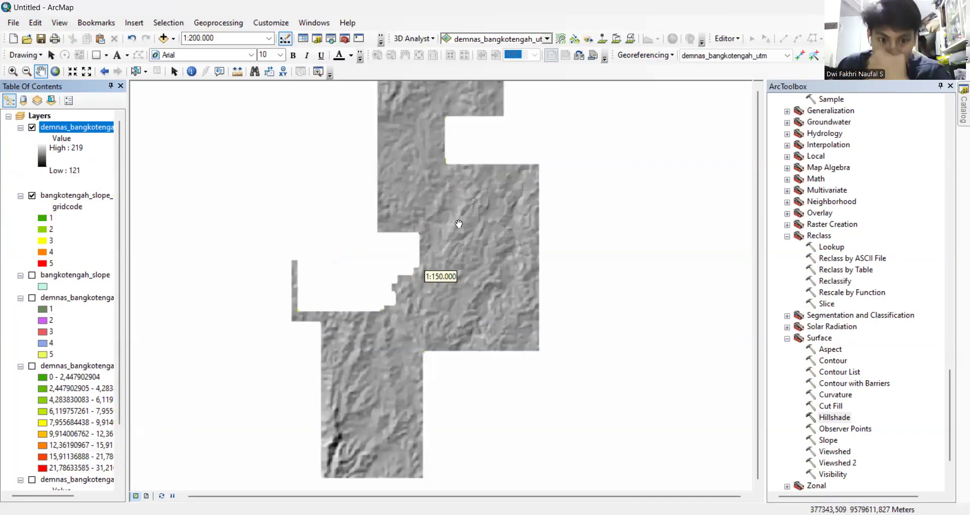
pyautogui.scroll(1, 459, 224)
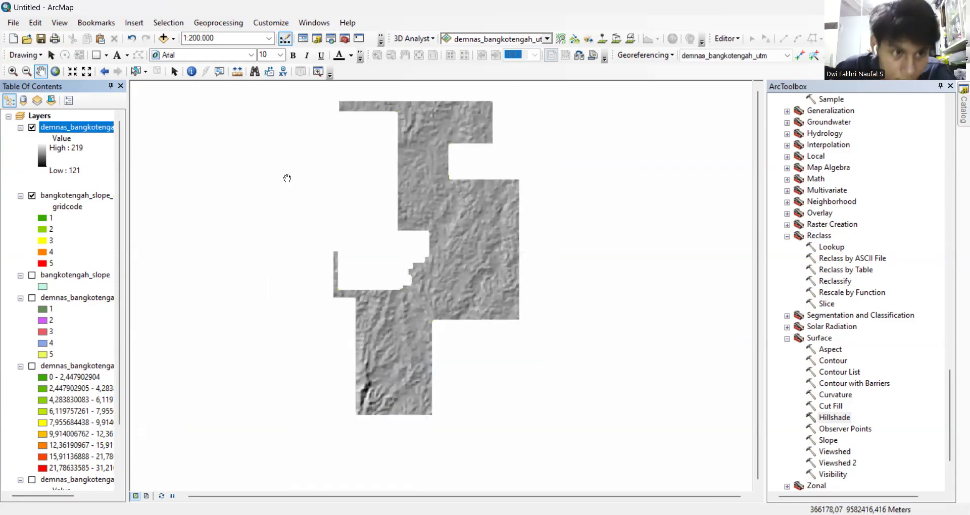
# Set the hillshade layer's display transparency to 80%.
pyautogui.rightClick(66, 130)
pyautogui.click(132, 311)
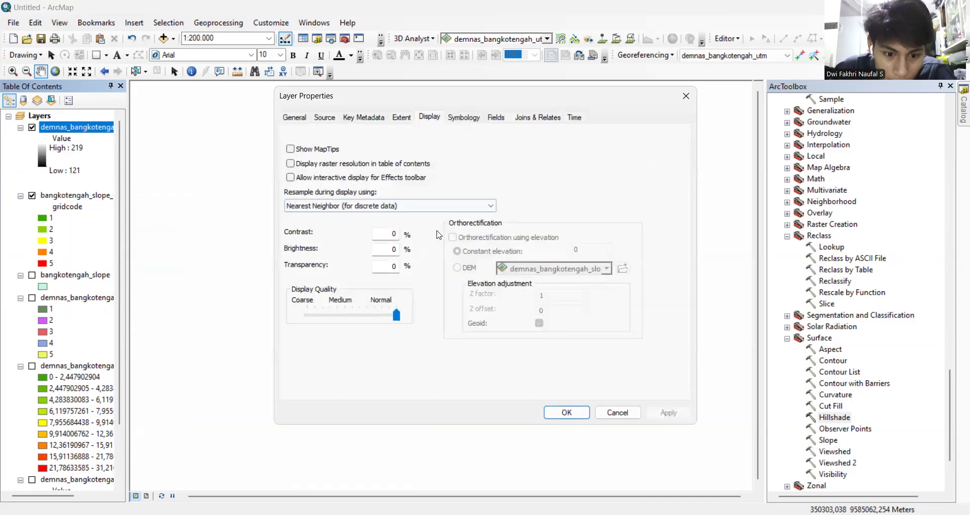
pyautogui.doubleClick(384, 266)
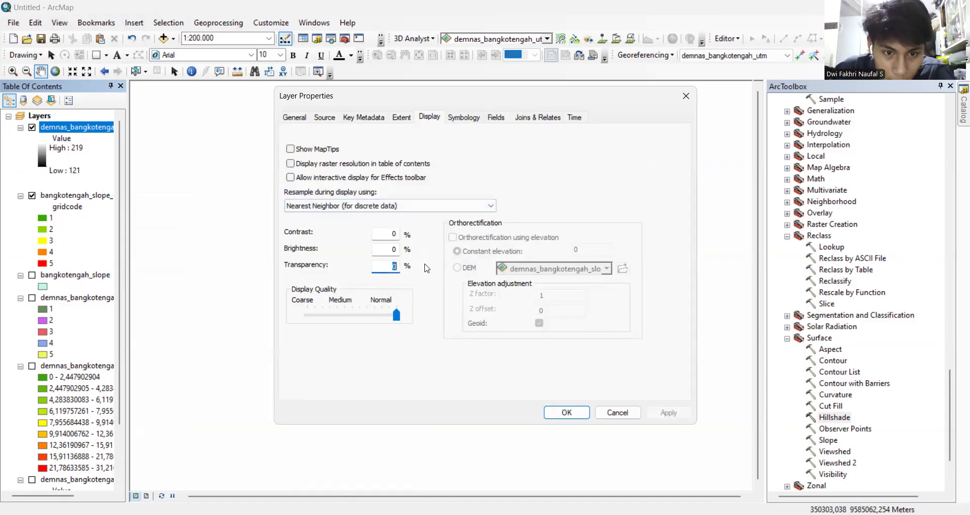
pyautogui.write('80')
pyautogui.click(561, 413)
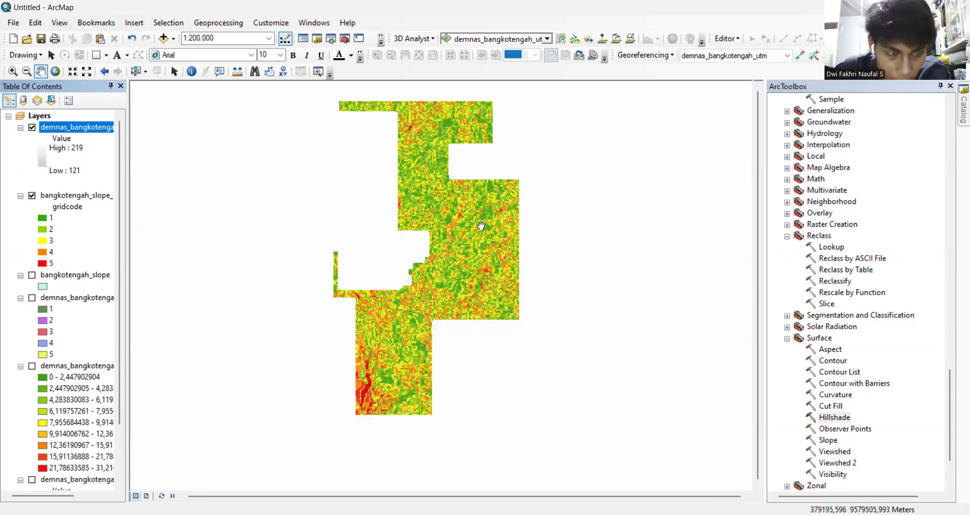
pyautogui.scroll(-1, 481, 226)
pyautogui.scroll(-3, 474, 236)
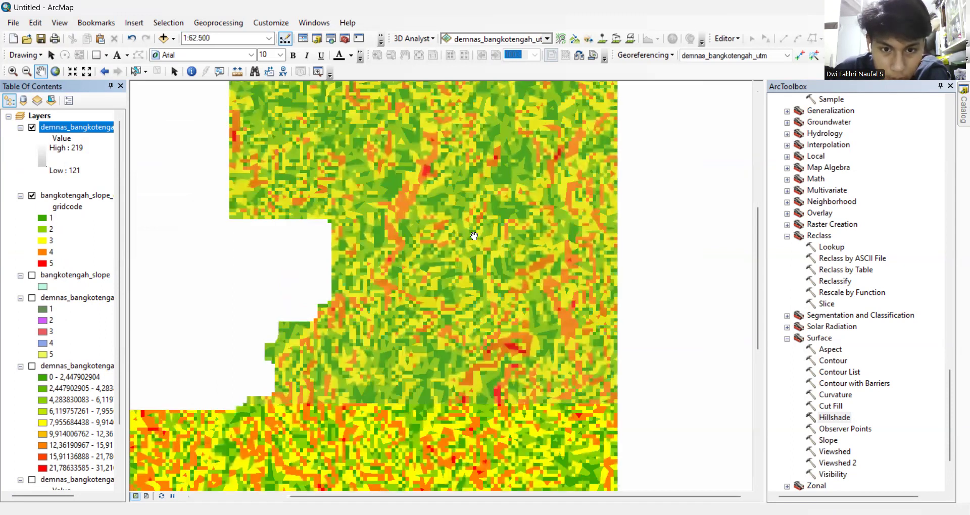
pyautogui.scroll(5, 474, 236)
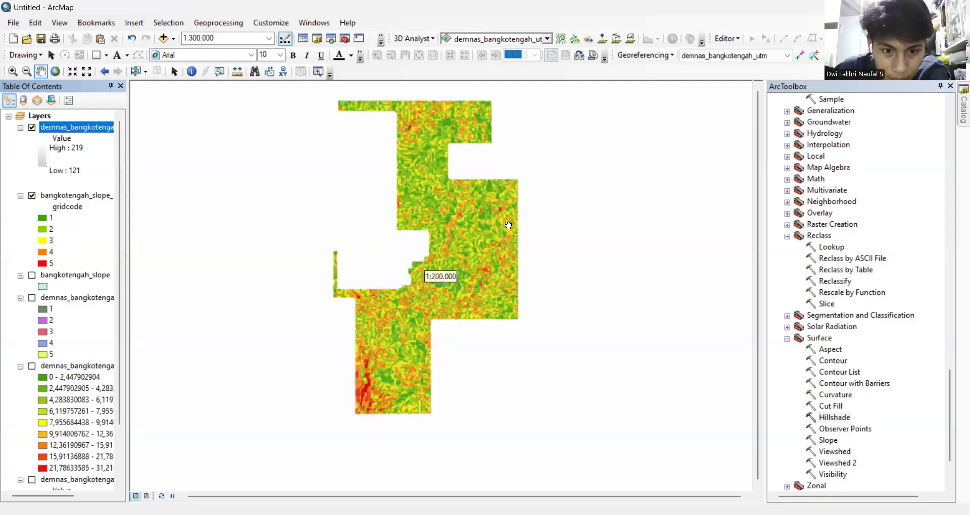
pyautogui.scroll(-2, 509, 226)
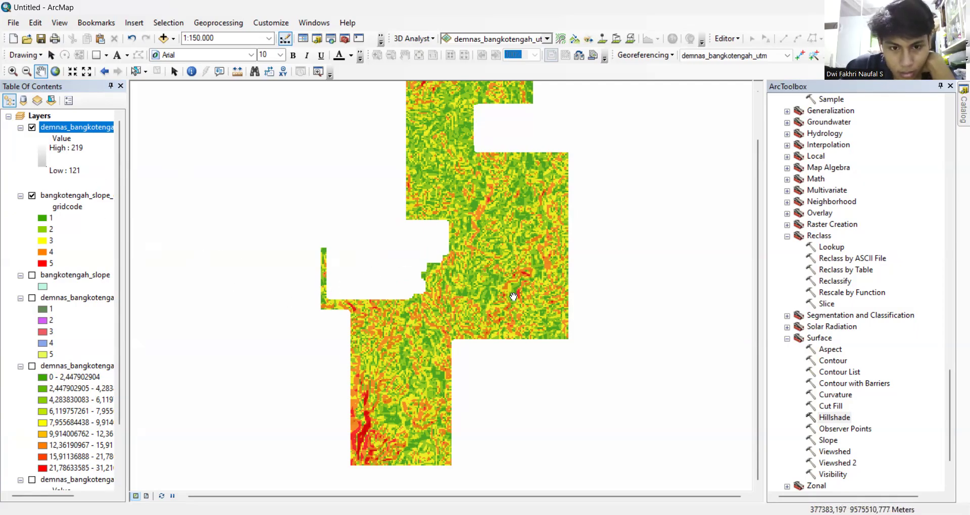
pyautogui.scroll(-1, 457, 210)
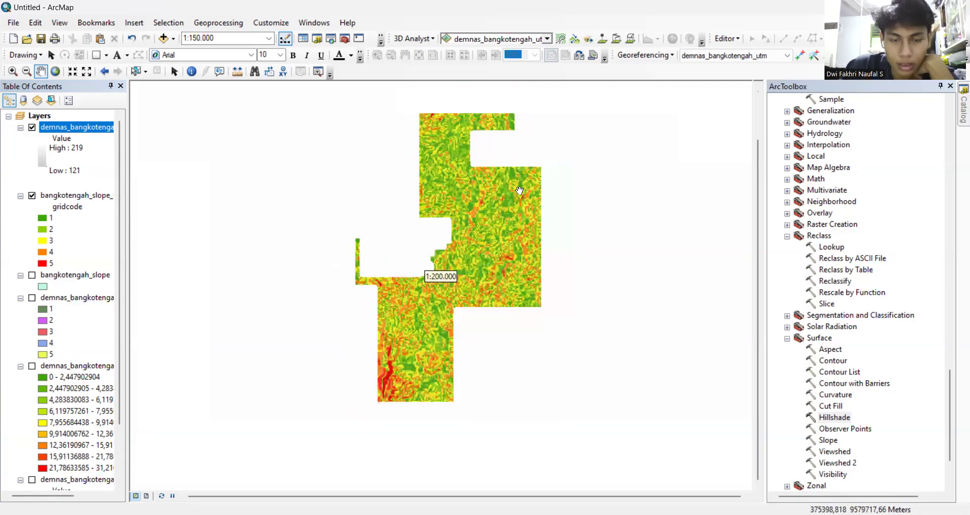
pyautogui.scroll(1, 447, 183)
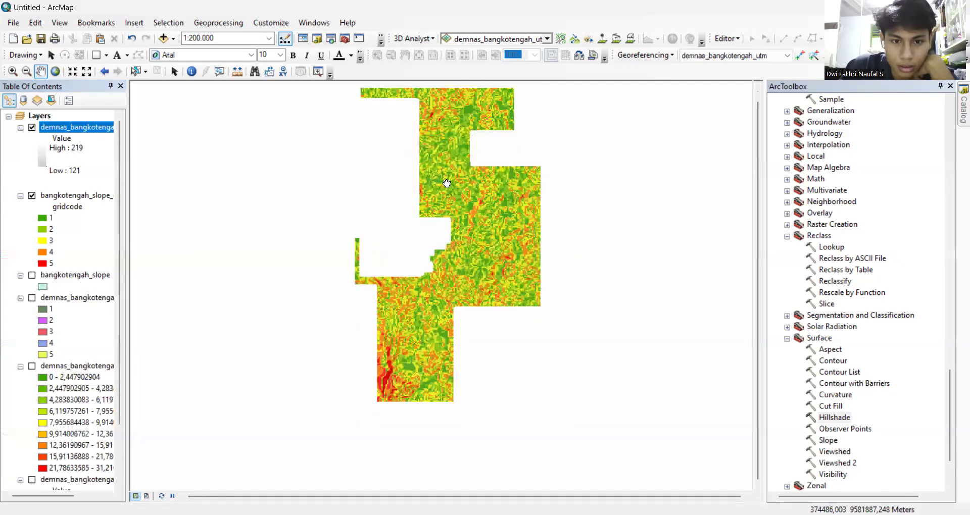
# Open the bangkotengah_slope_dissolve attribute table and add a Text field named kemiringan with length 50.
pyautogui.moveTo(447, 183); pyautogui.dragTo(450, 205)
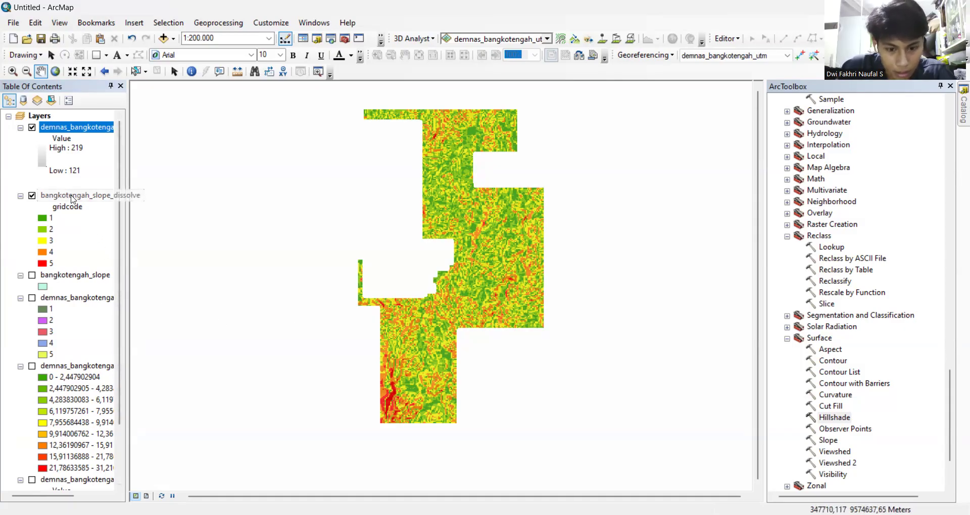
pyautogui.rightClick(72, 199)
pyautogui.click(120, 233)
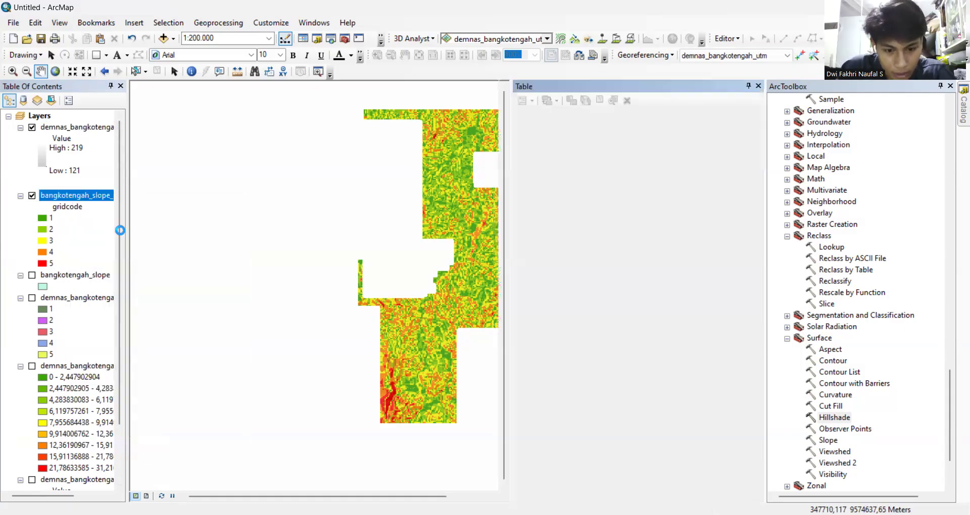
pyautogui.click(531, 104)
pyautogui.click(566, 190)
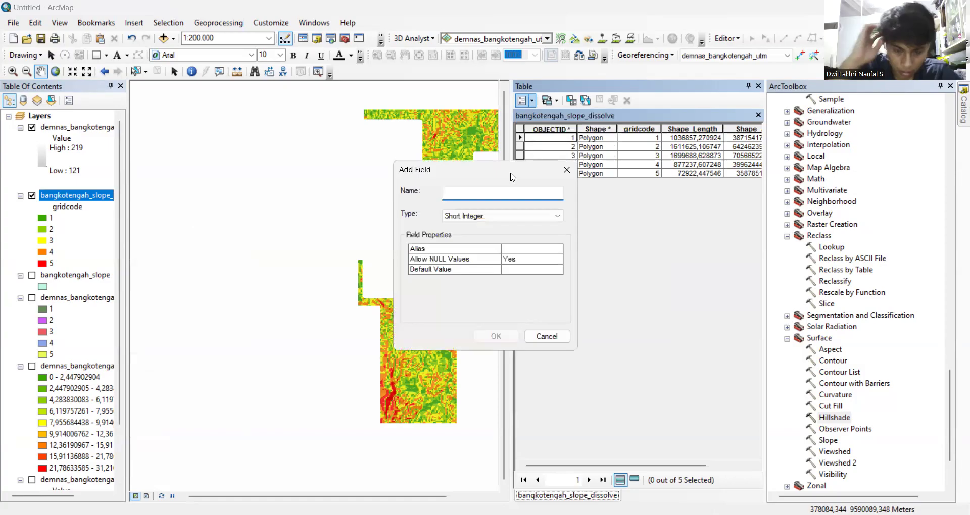
pyautogui.write('kemiringan')
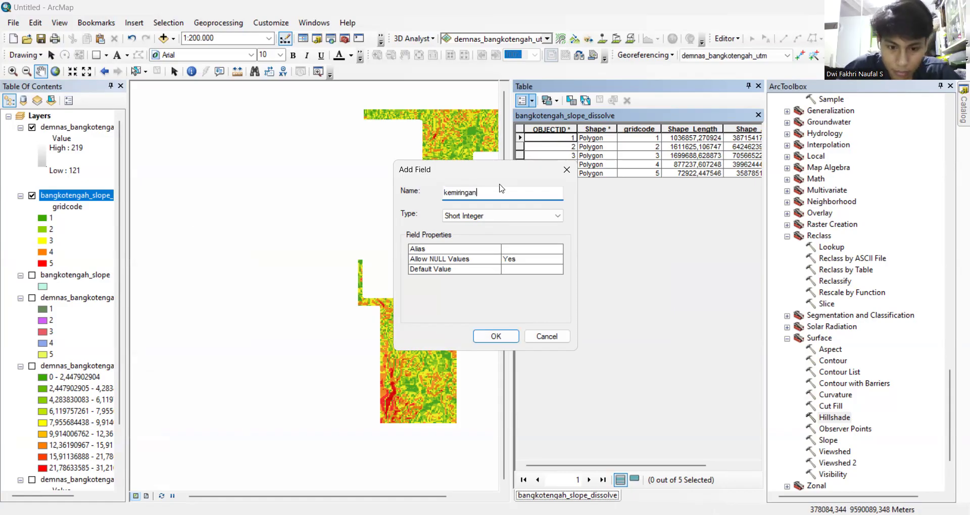
pyautogui.click(480, 216)
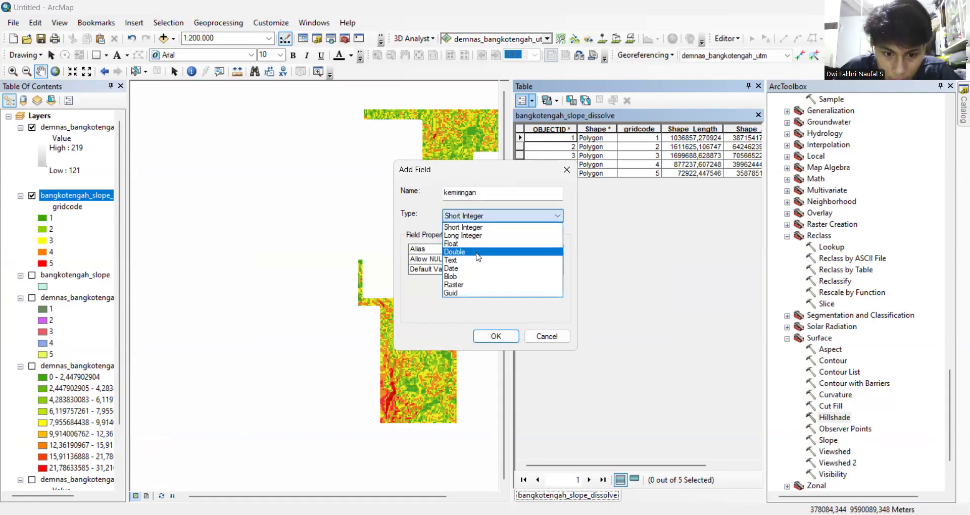
pyautogui.click(470, 256)
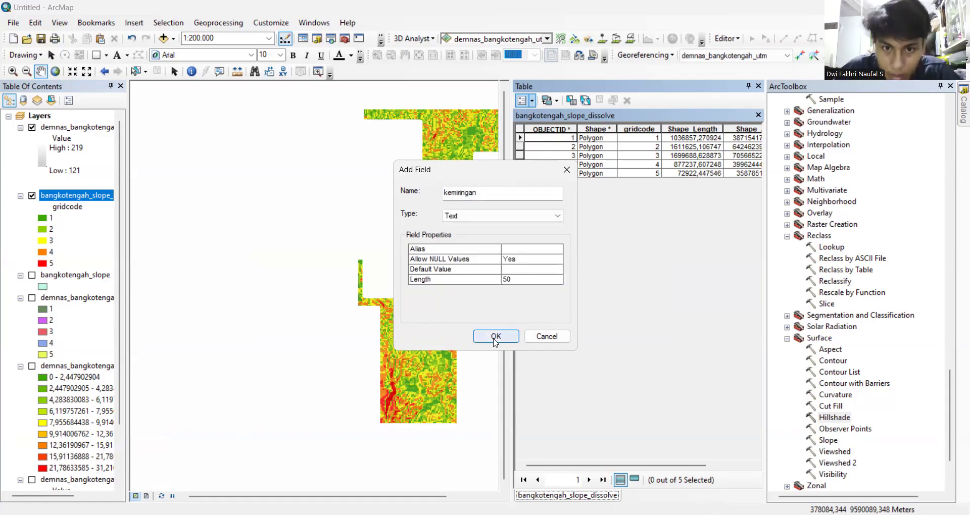
pyautogui.click(496, 337)
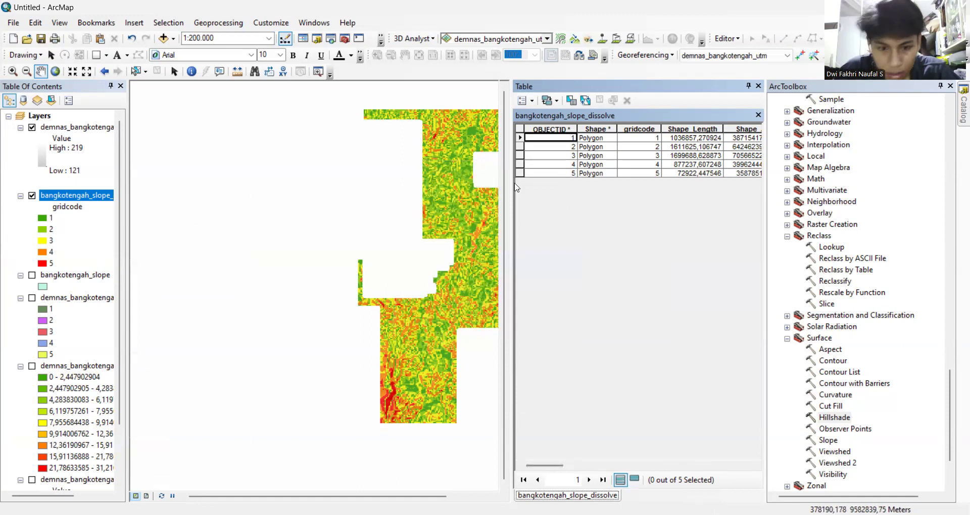
# Add a Text field named klasifikasi to the dissolved slope layer's attribute table.
pyautogui.click(525, 100)
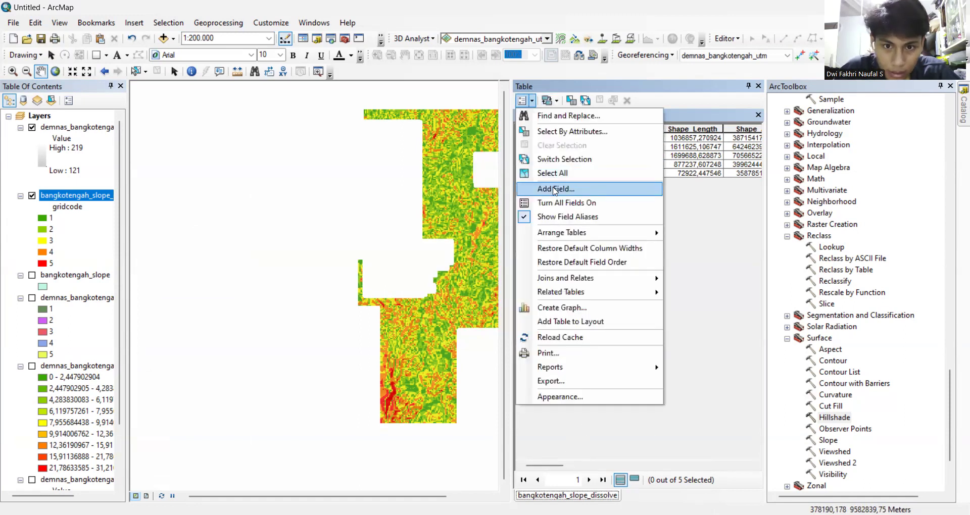
pyautogui.click(554, 190)
pyautogui.write('klasifikasi')
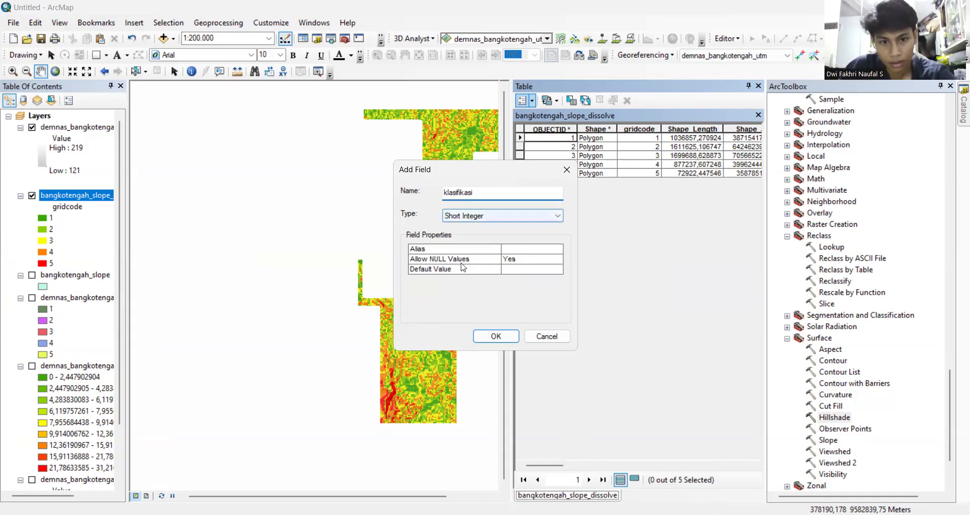
pyautogui.click(503, 216)
pyautogui.click(461, 263)
pyautogui.click(496, 337)
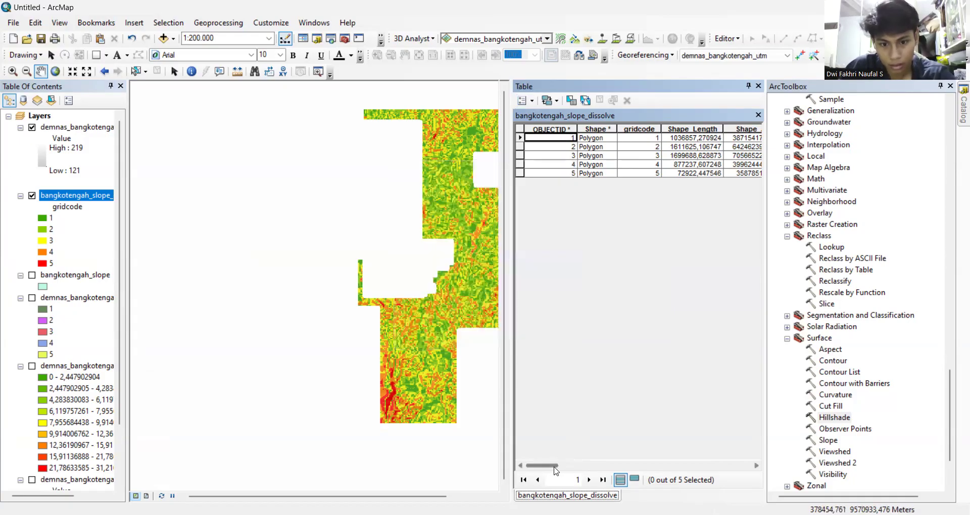
# Narrow the klasifikasi and kemiringan columns so both fit side by side in the attribute table.
pyautogui.moveTo(751, 129); pyautogui.dragTo(604, 128)
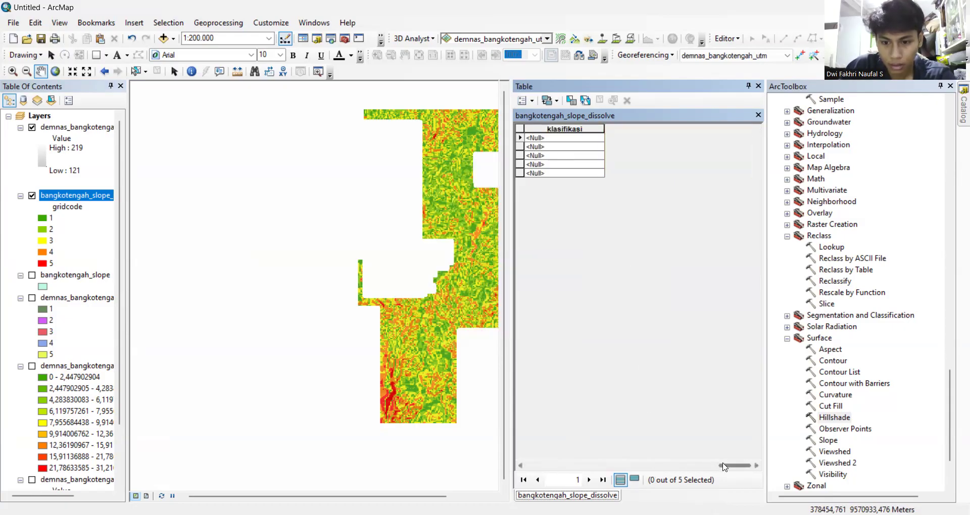
pyautogui.click(657, 466)
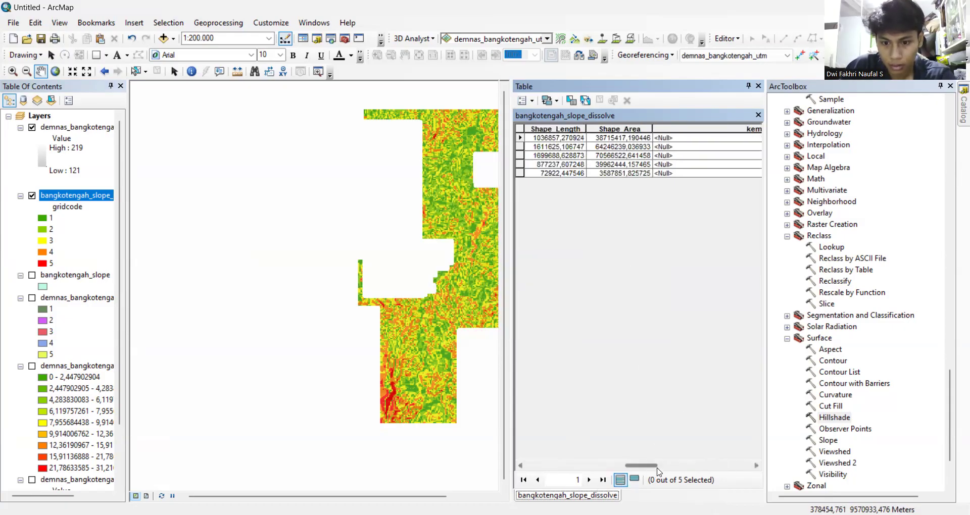
pyautogui.moveTo(655, 466); pyautogui.dragTo(686, 466)
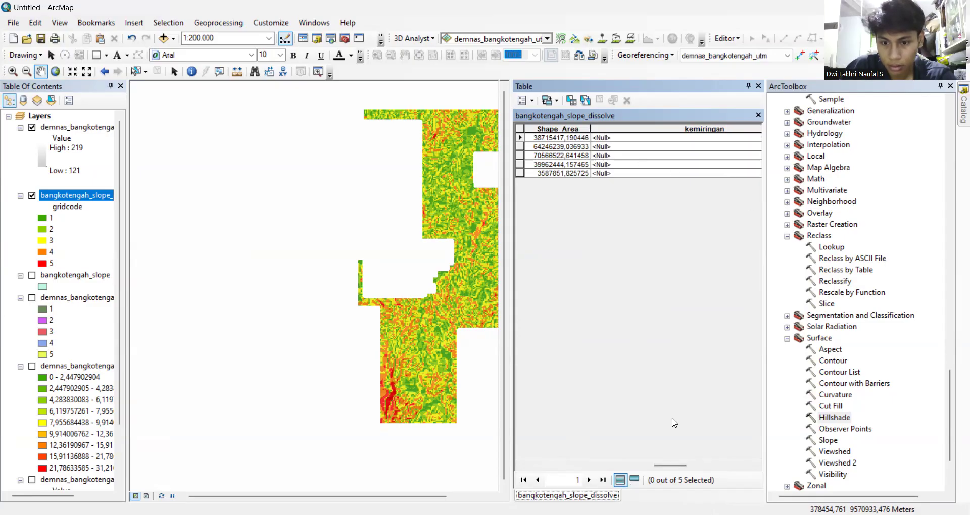
pyautogui.click(756, 466)
pyautogui.moveTo(751, 129); pyautogui.dragTo(588, 132)
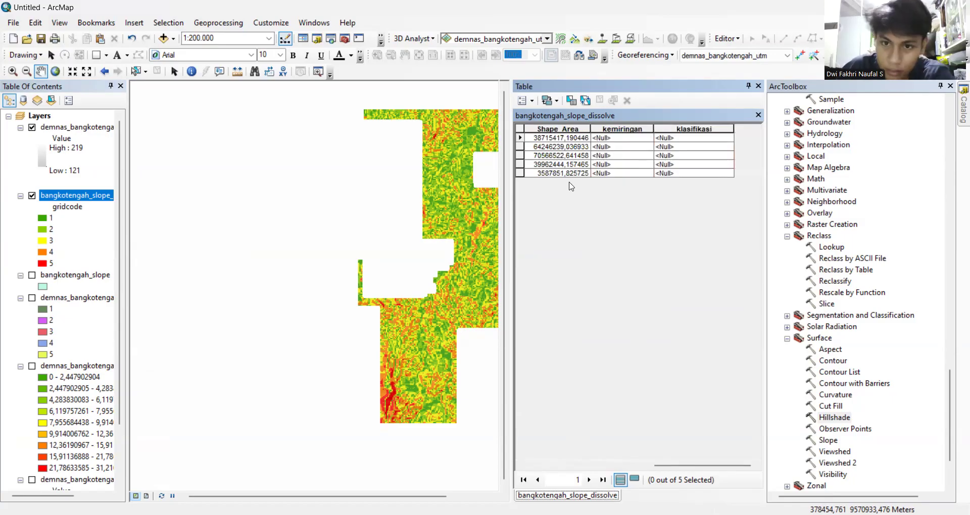
# Set the alias of the gridcode field to kelas.
pyautogui.click(521, 466)
pyautogui.click(521, 465)
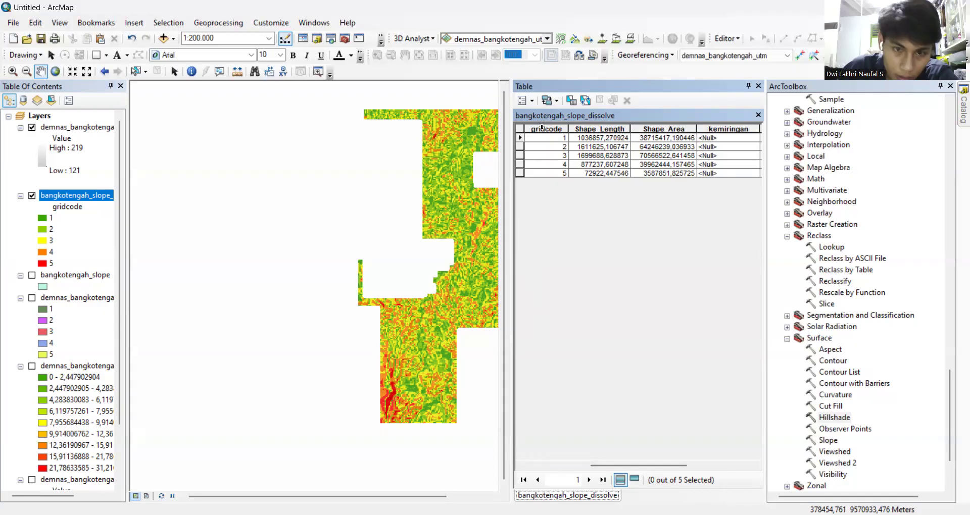
pyautogui.click(542, 128)
pyautogui.rightClick(551, 130)
pyautogui.click(586, 283)
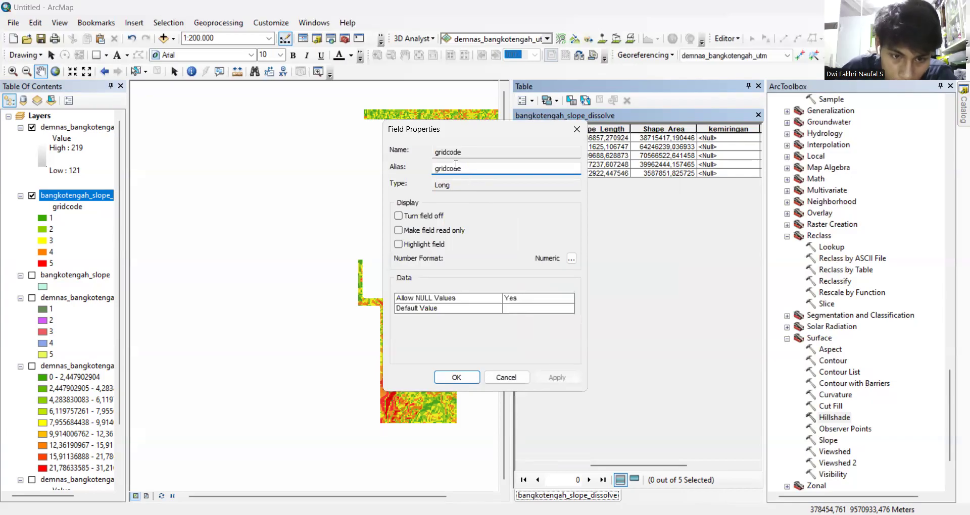
pyautogui.moveTo(463, 168); pyautogui.dragTo(430, 172)
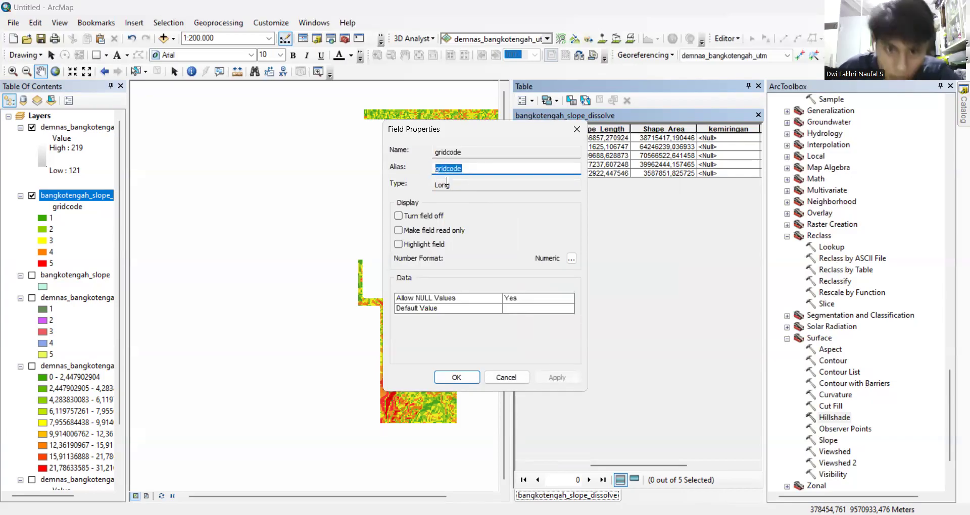
pyautogui.write('kelas')
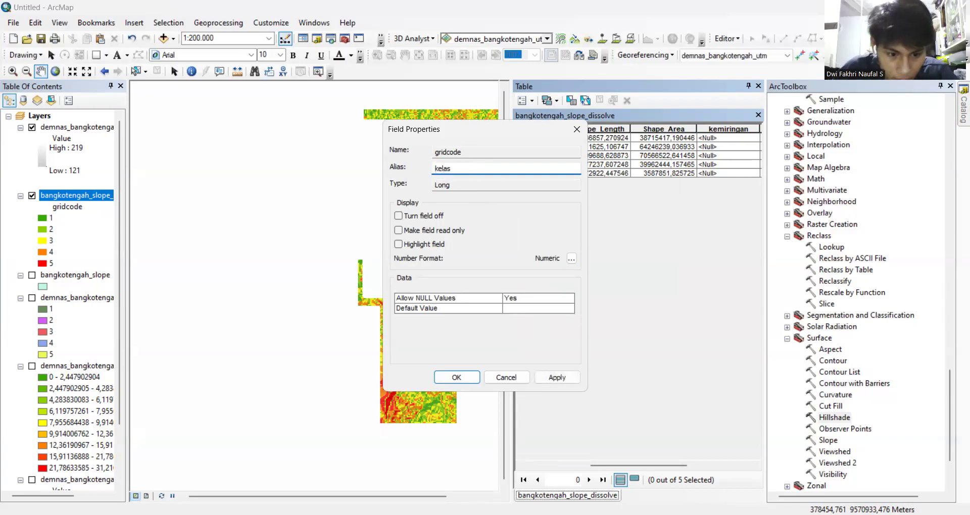
pyautogui.click(456, 377)
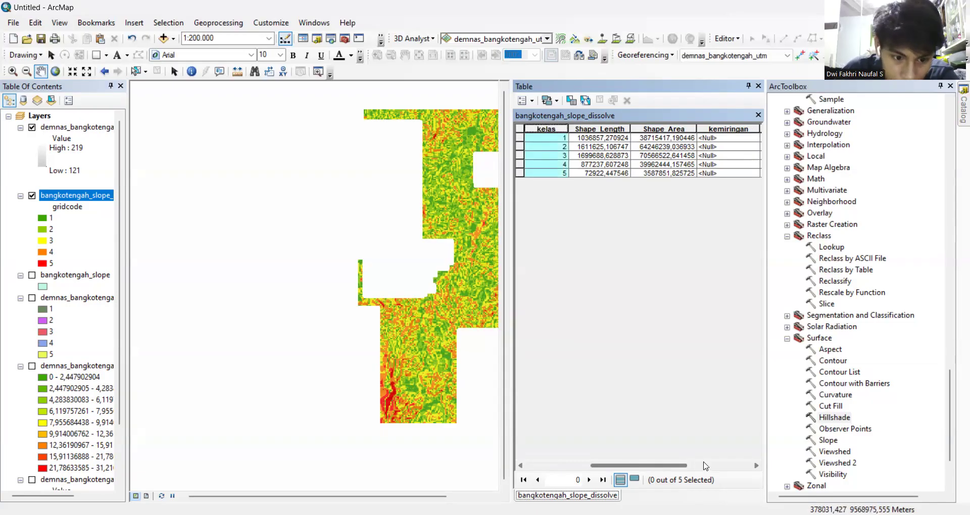
# Set the alias of the kemiringan field to "kemiringan (%)".
pyautogui.click(754, 466)
pyautogui.click(754, 466)
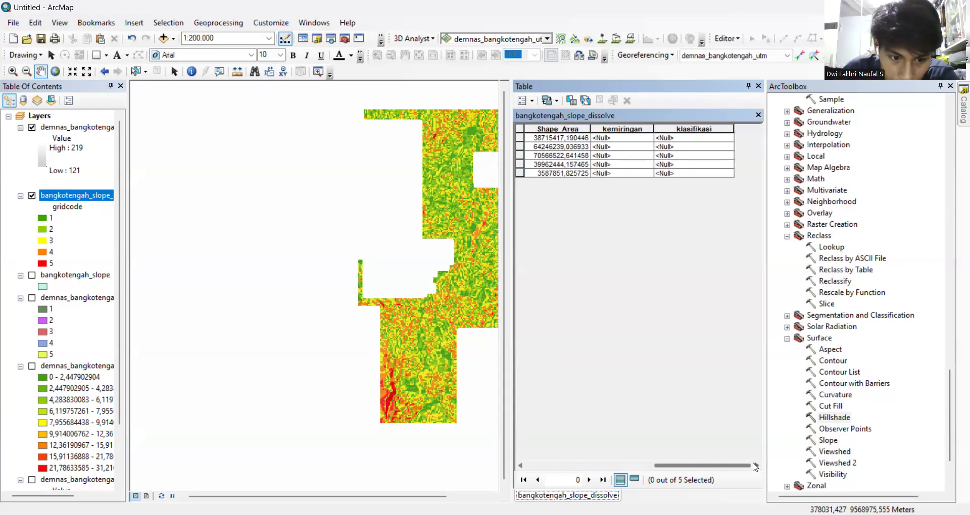
pyautogui.click(648, 130)
pyautogui.rightClick(647, 130)
pyautogui.click(671, 284)
pyautogui.click(479, 169)
pyautogui.write('(%)')
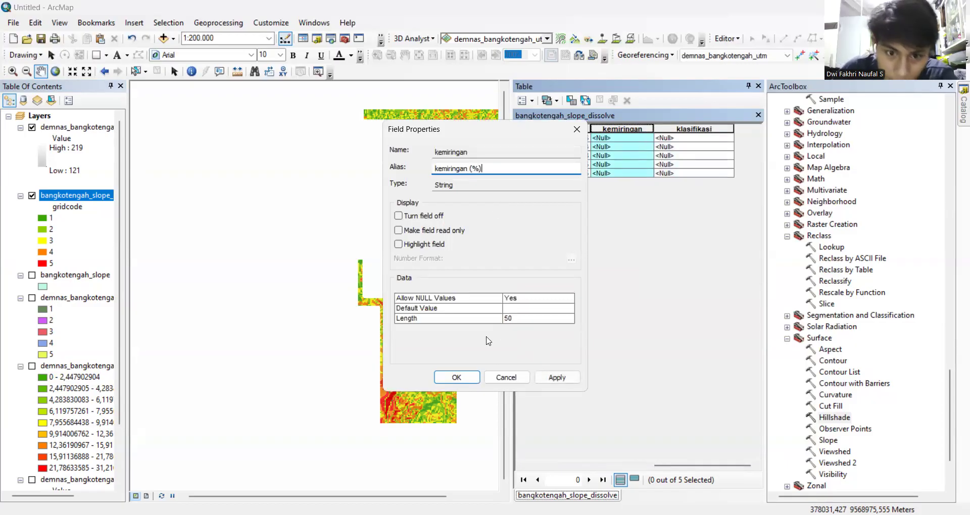
pyautogui.click(452, 379)
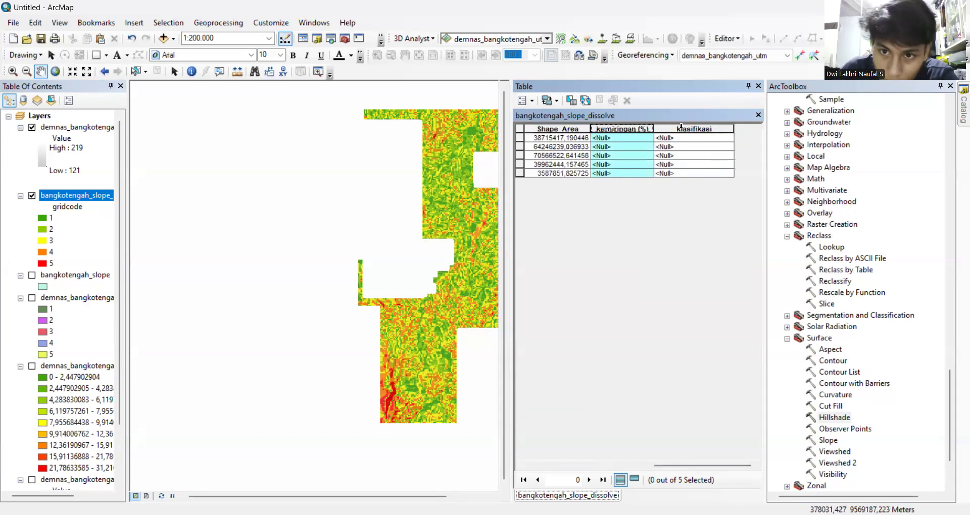
# Start editing the dissolved slope layer and fill kemiringan (%) for classes 1 to 5 with 0 - 8, 8 - 15, 15 - 25, 25 - 45 and > 45.
pyautogui.click(683, 131)
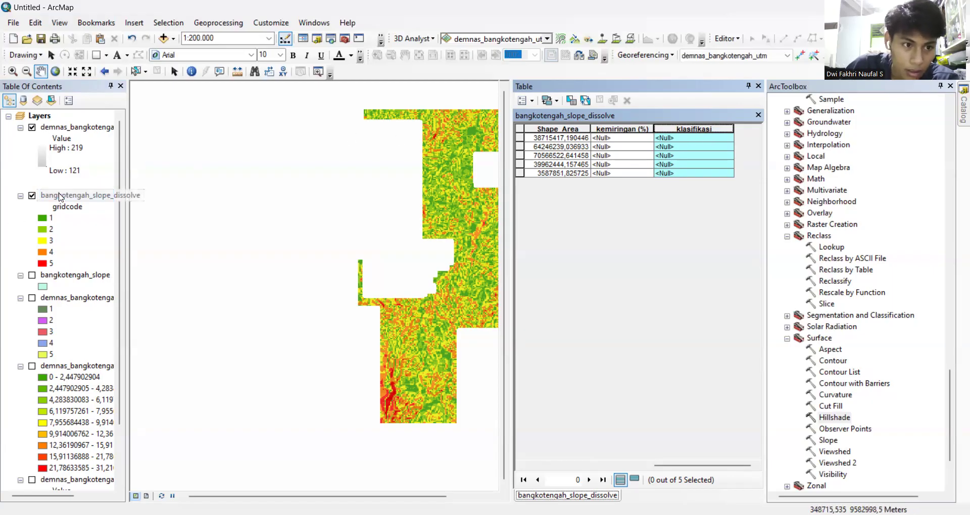
pyautogui.rightClick(59, 197)
pyautogui.click(273, 353)
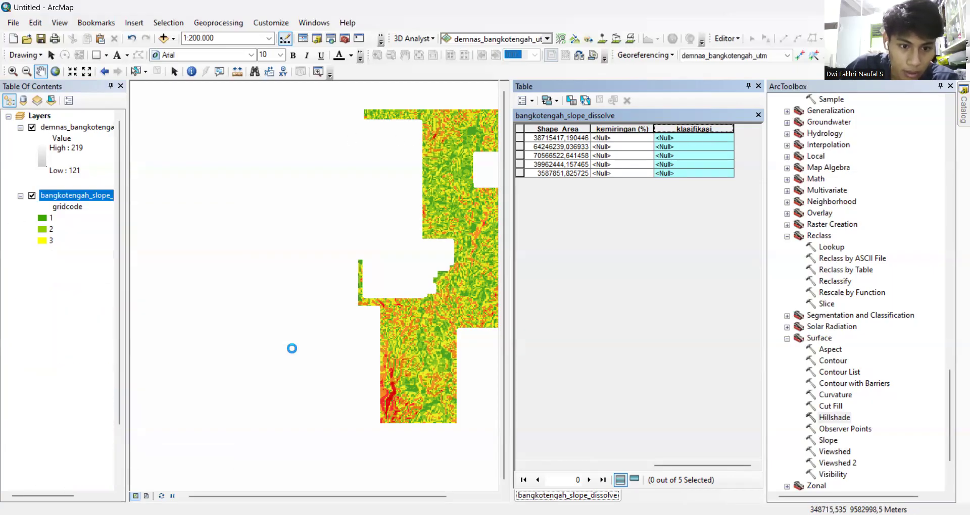
pyautogui.click(615, 138)
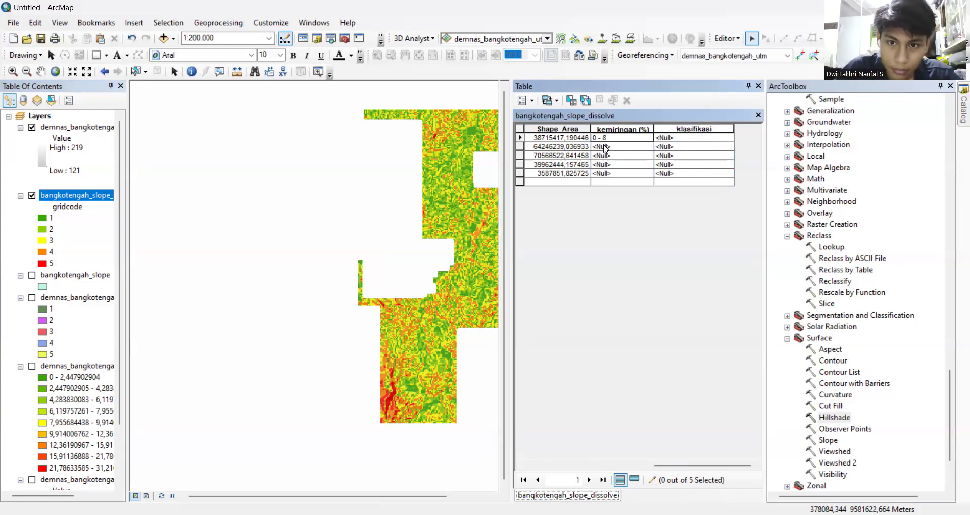
pyautogui.click(604, 146)
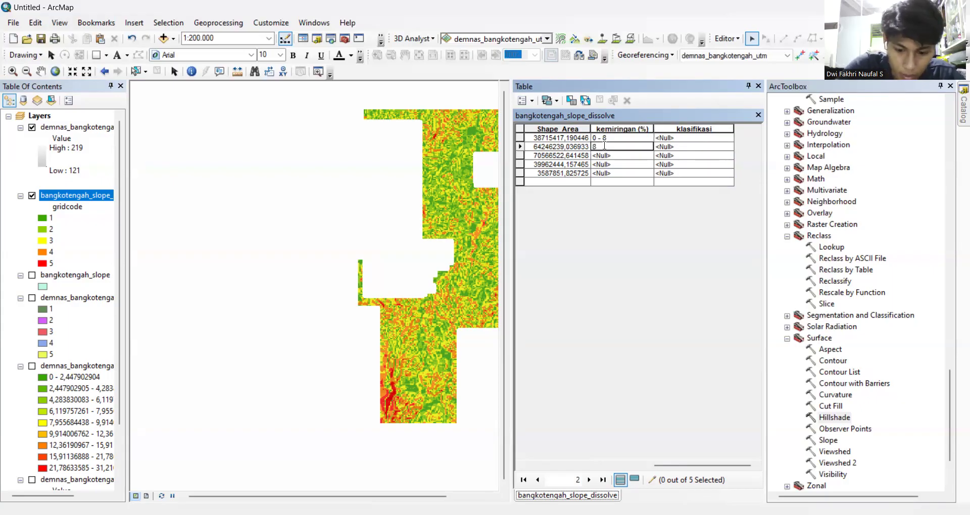
pyautogui.click(605, 155)
pyautogui.write('15')
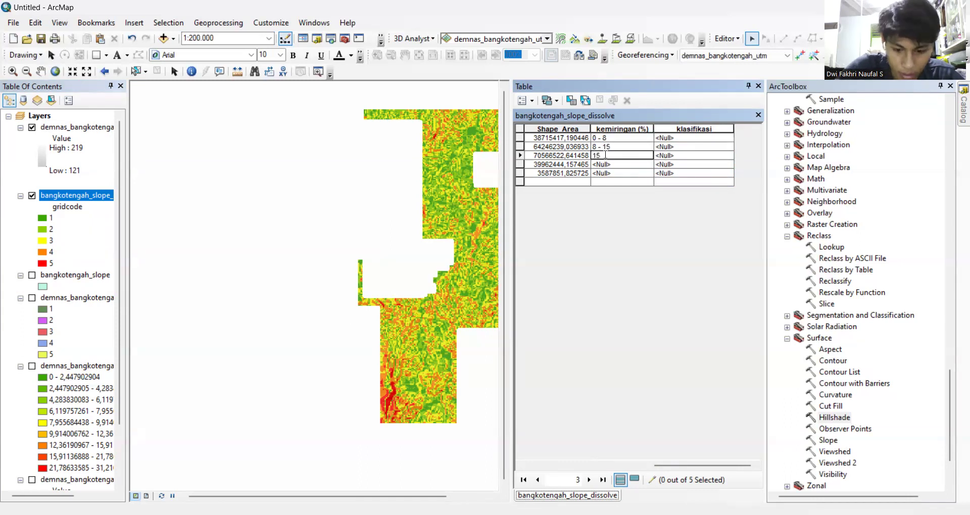
pyautogui.write(' - 25')
pyautogui.click(598, 163)
pyautogui.write('2')
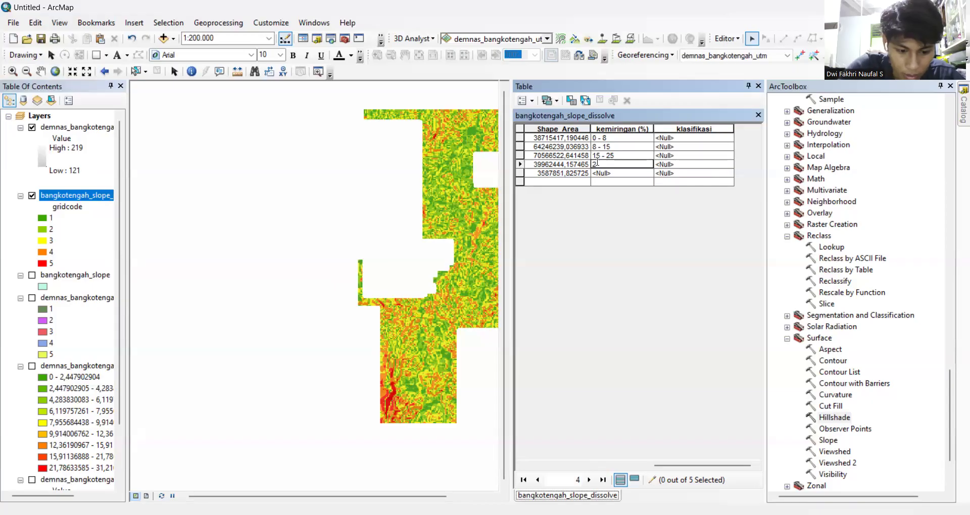
pyautogui.write('5 - 45')
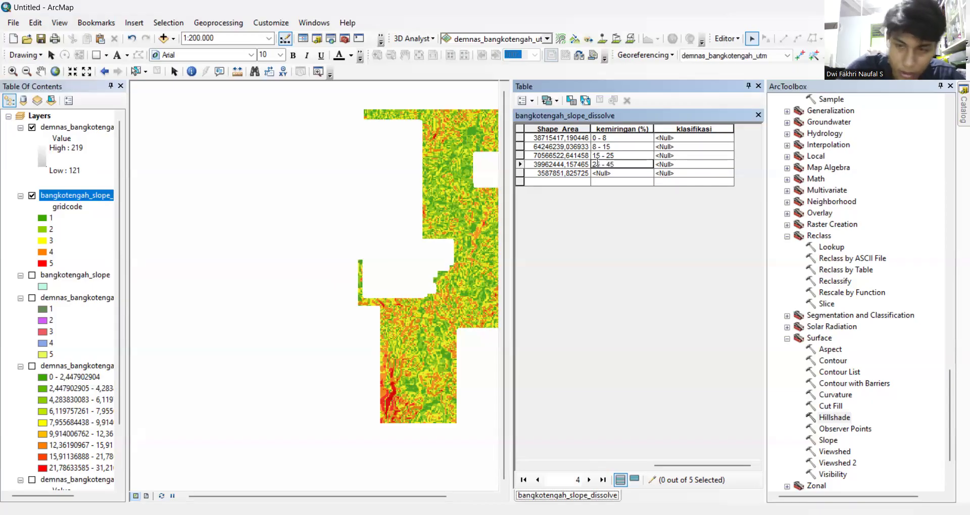
pyautogui.click(612, 171)
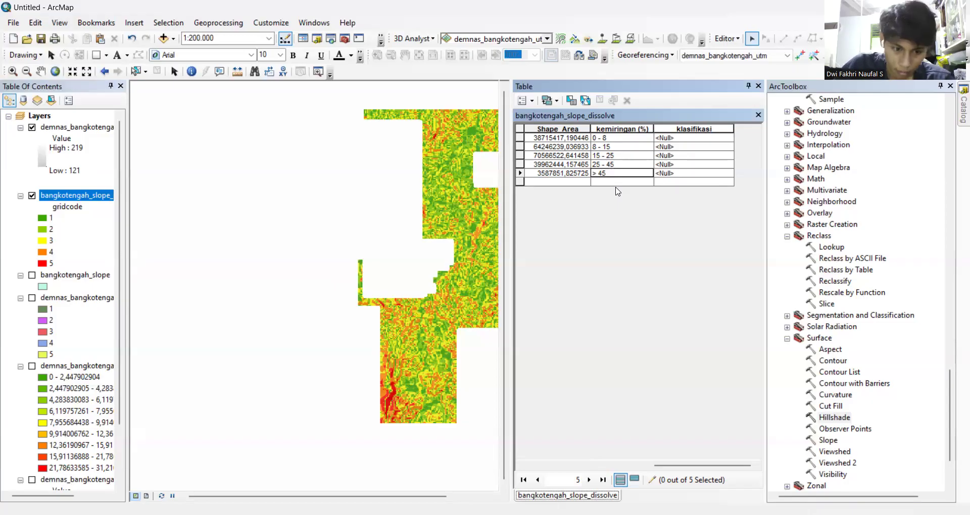
# Fill the klasifikasi field for the five rows in order with Datar, Landai, Agak Curam, Curam and Sangat Curam, and close the table.
pyautogui.click(673, 138)
pyautogui.write('Datar')
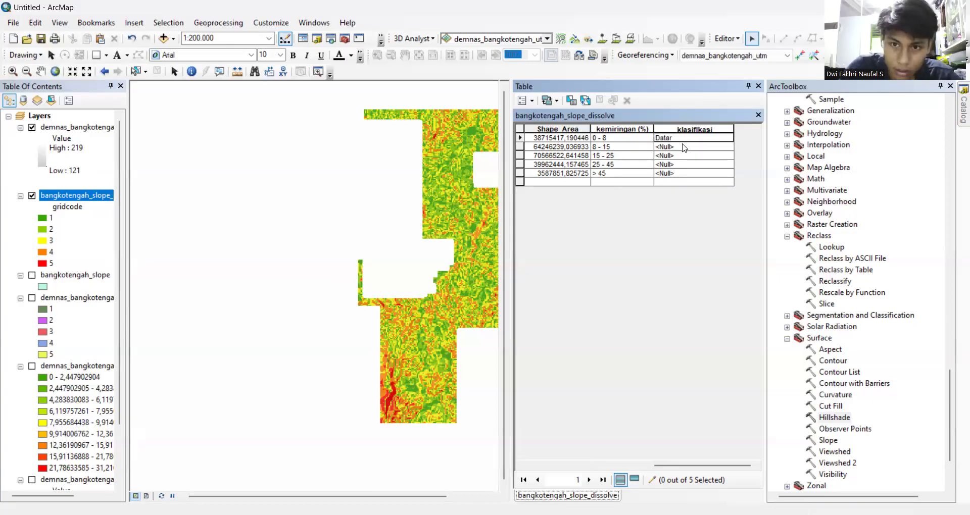
pyautogui.click(675, 146)
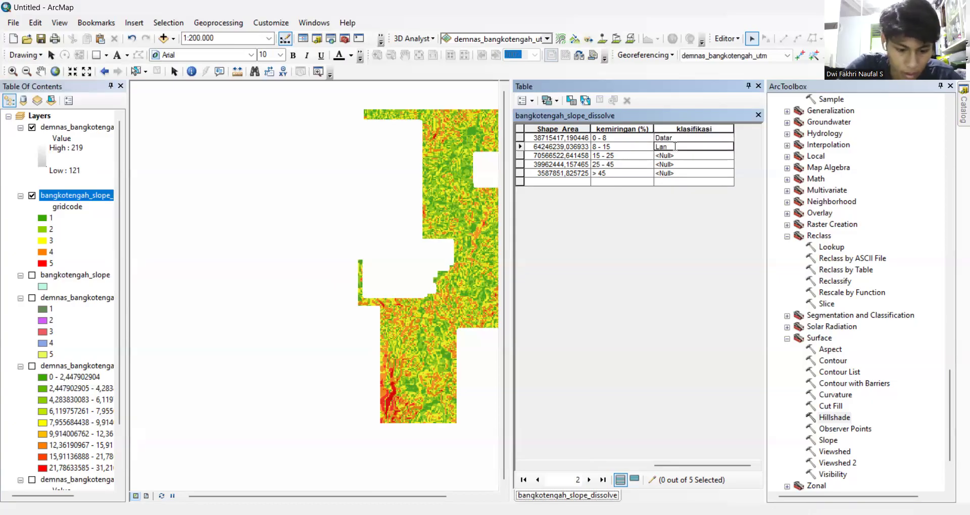
pyautogui.write('Landai')
pyautogui.click(680, 155)
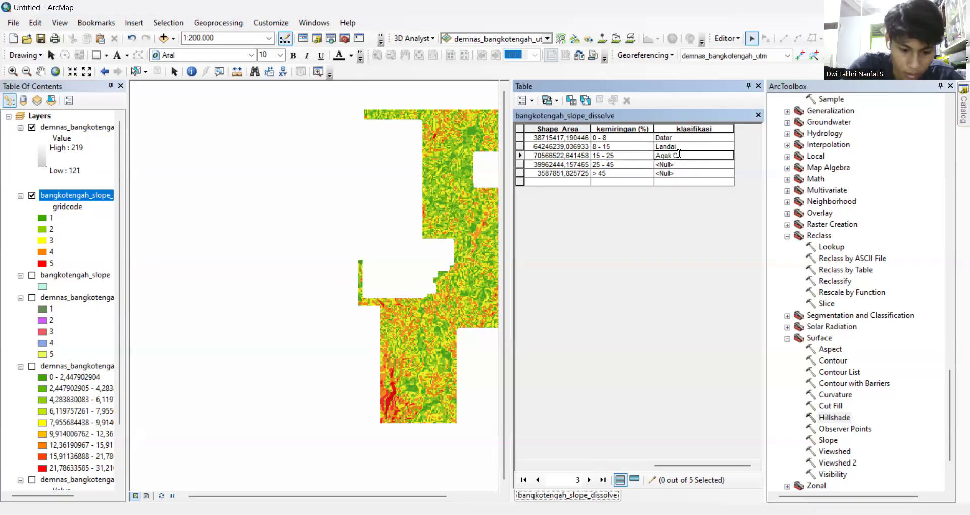
pyautogui.click(681, 165)
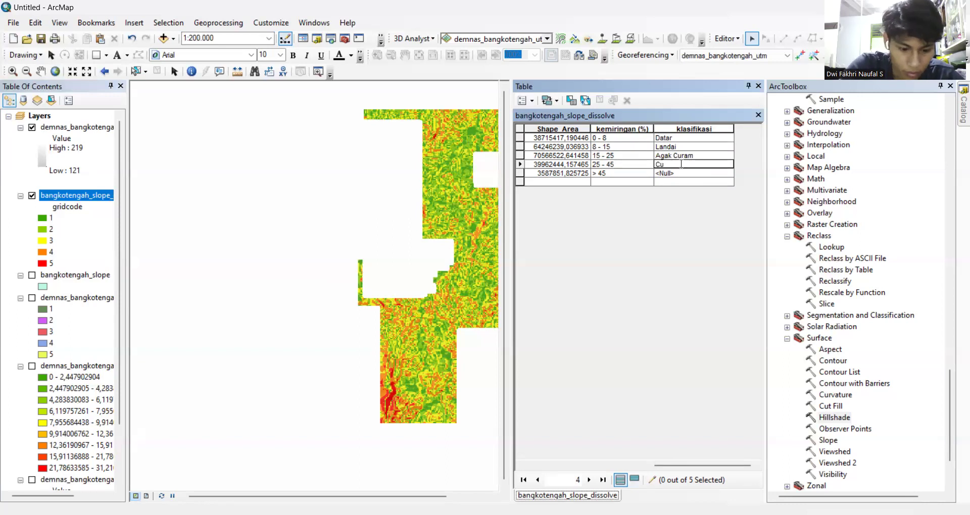
pyautogui.click(675, 173)
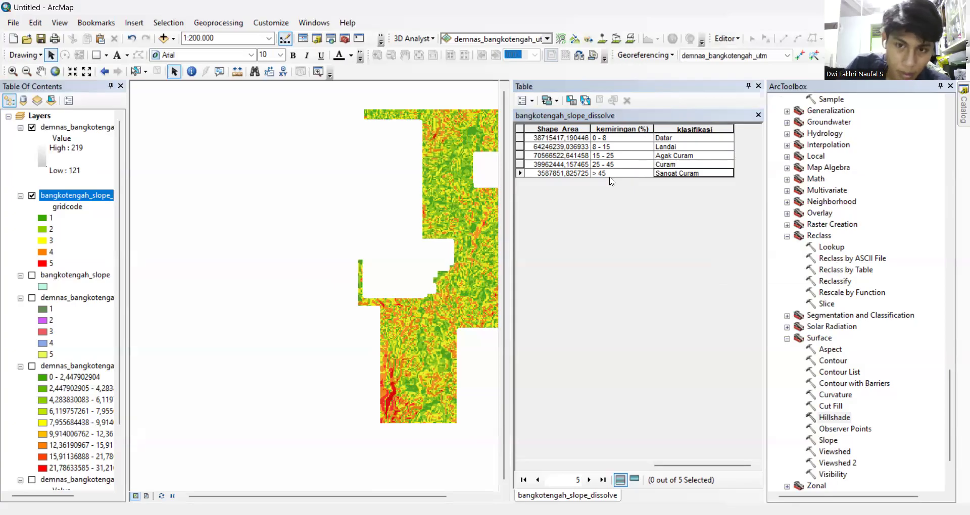
pyautogui.click(758, 86)
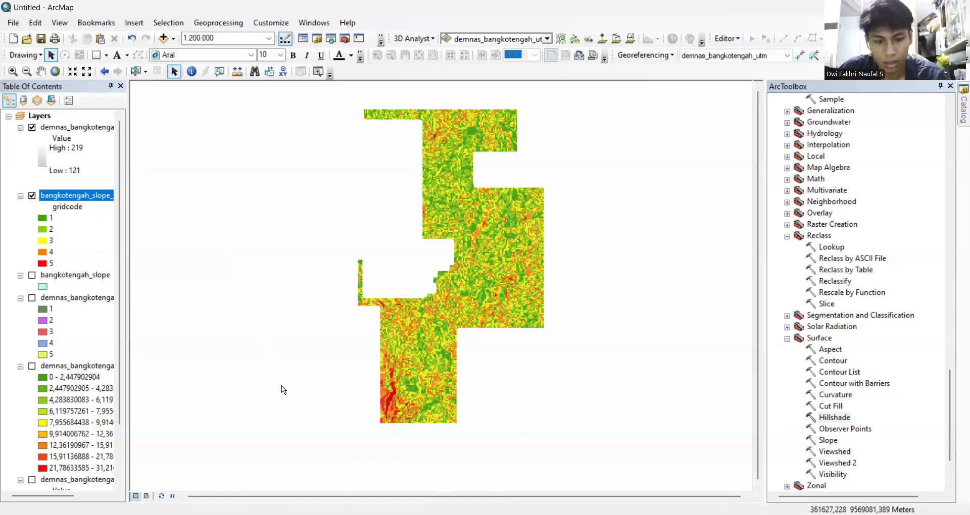
# Preview the slope map on the layout page and return to the data view.
pyautogui.click(147, 496)
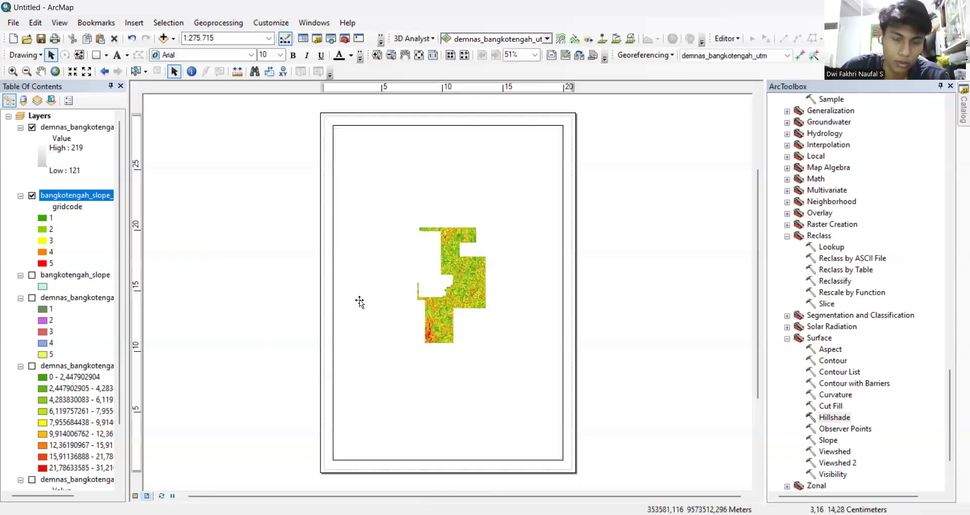
pyautogui.click(136, 496)
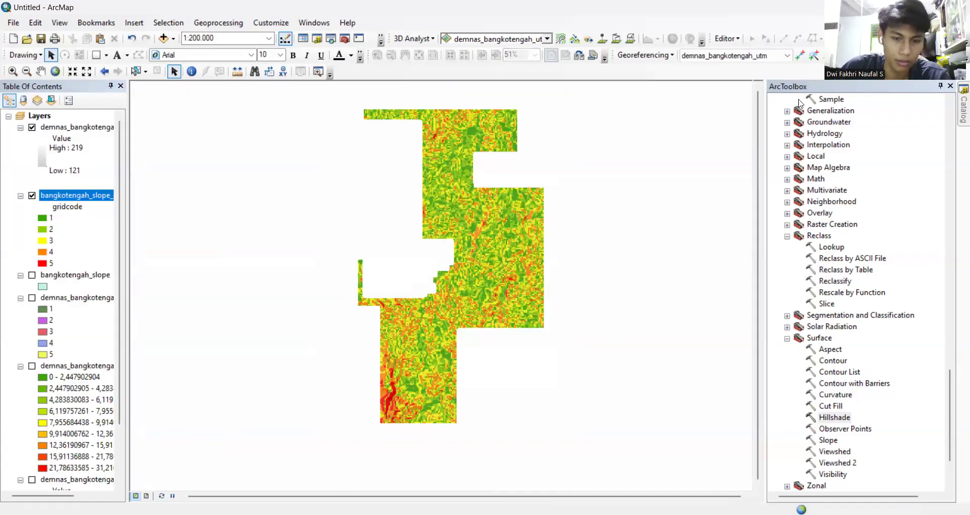